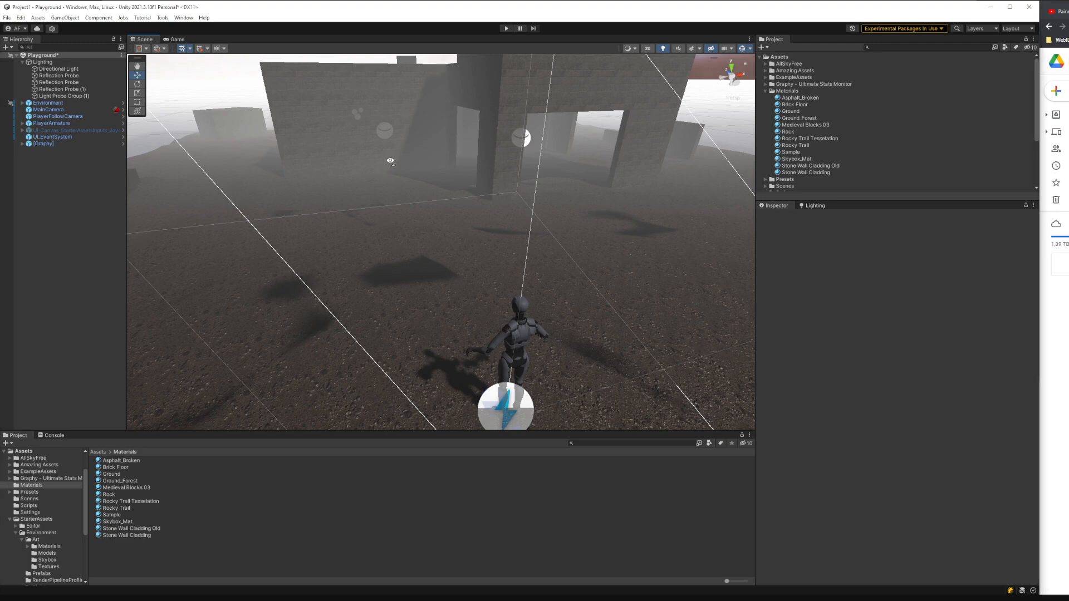
Step: Fly the scene view into the dark room inside the building and hide the scene gizmos
key(a)
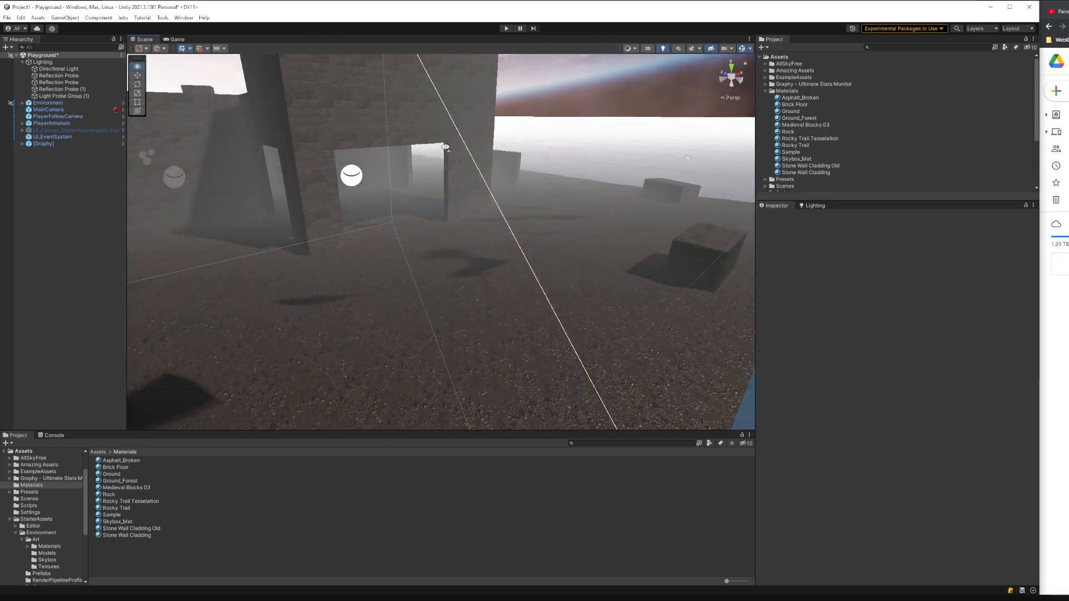
key(s)
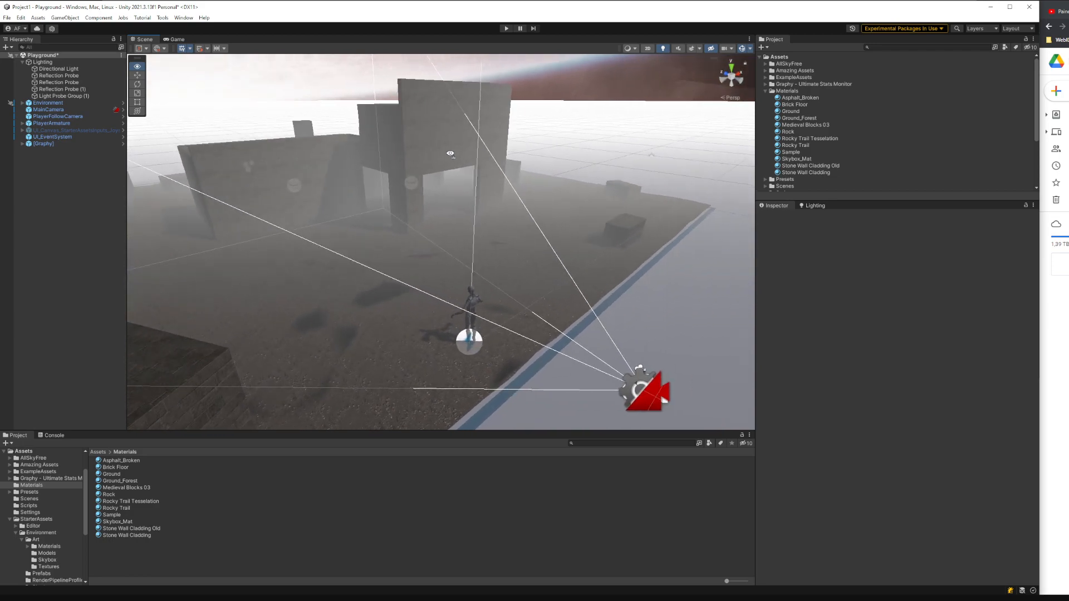
key(w)
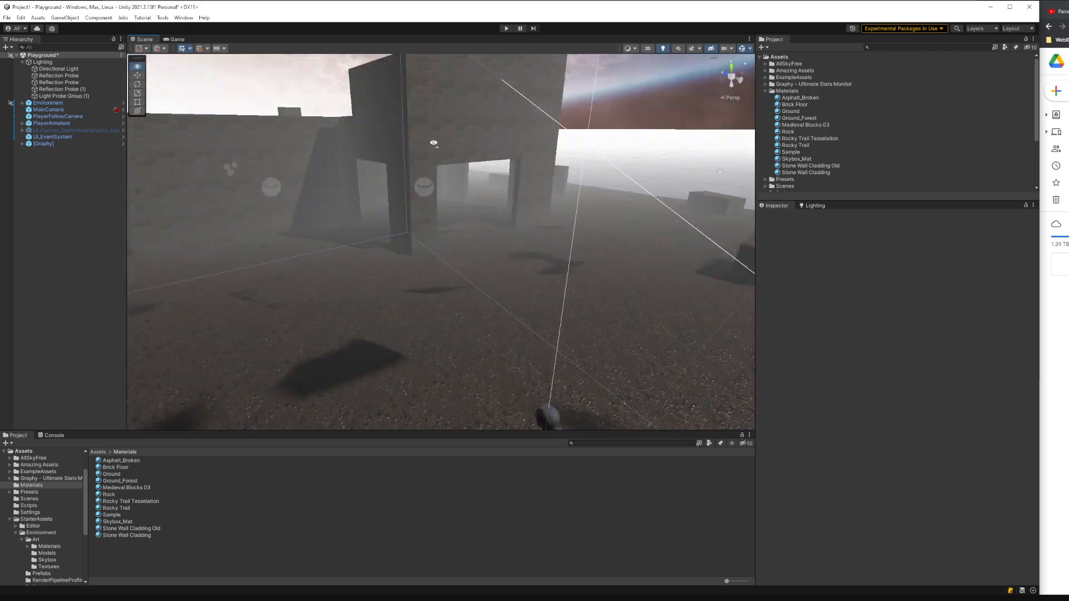
key(s)
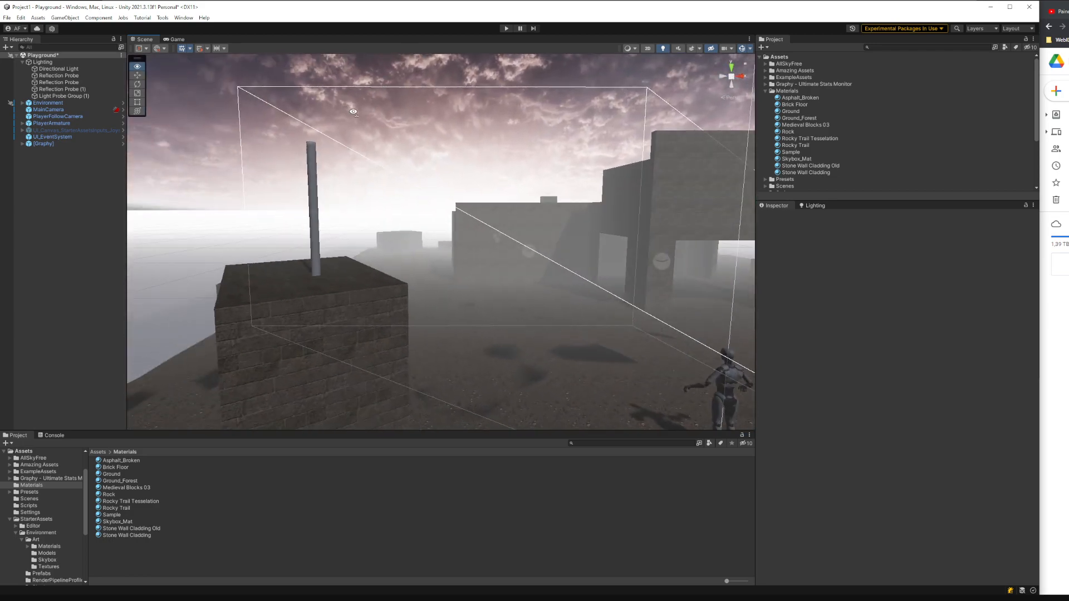
key(w)
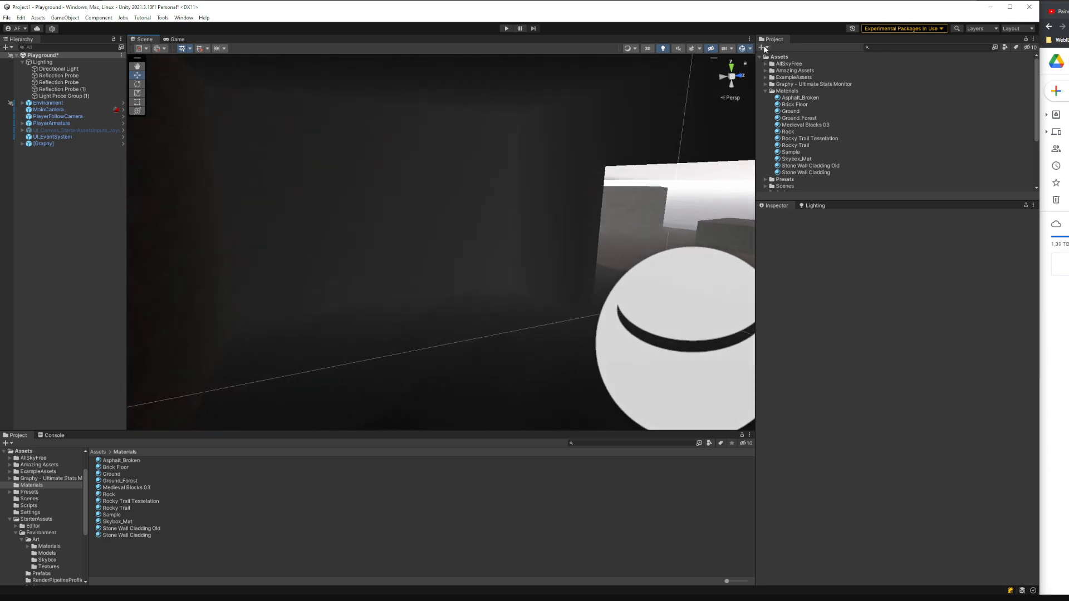
click(741, 49)
mouse_move(540, 198)
right_down()
mouse_move(508, 207)
mouse_move(551, 198)
right_up()
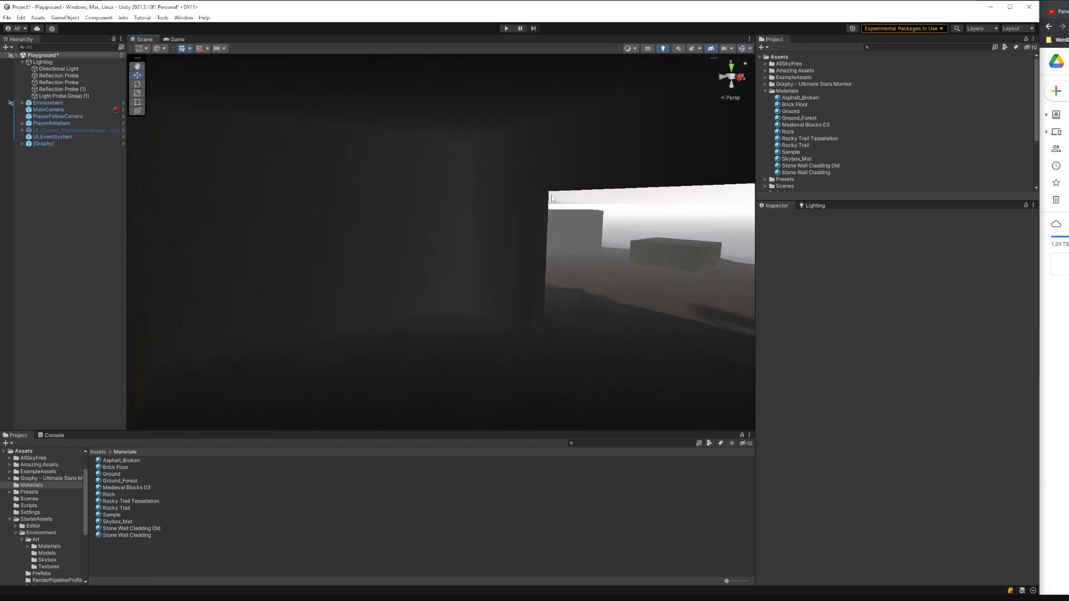
Step: Widen the editor window to cover the browser strip beside it
right_click(61, 163)
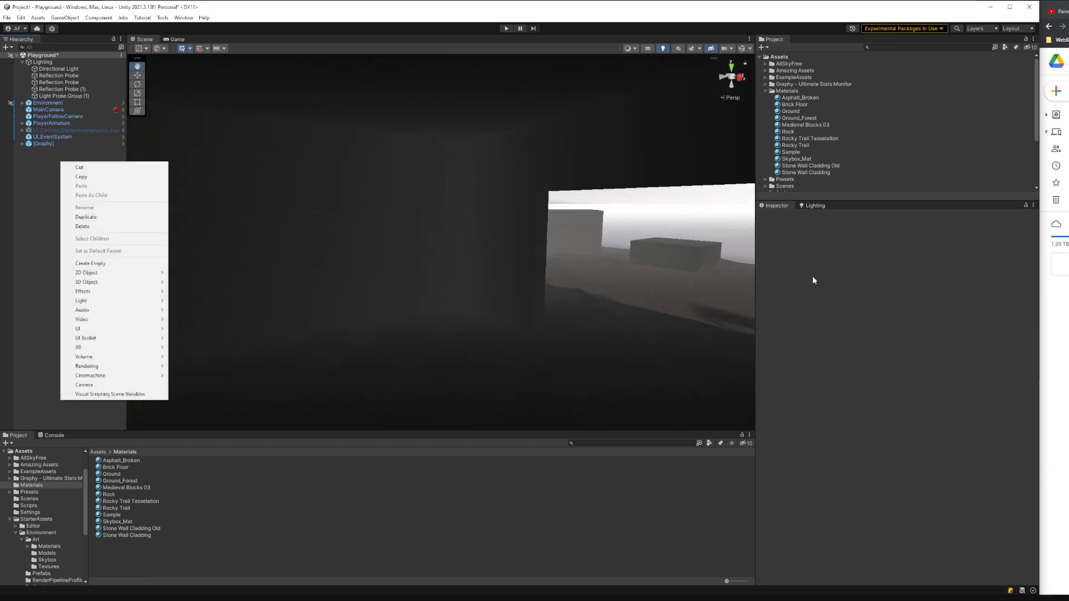
click(1040, 319)
drag(1040, 319, 1068, 317)
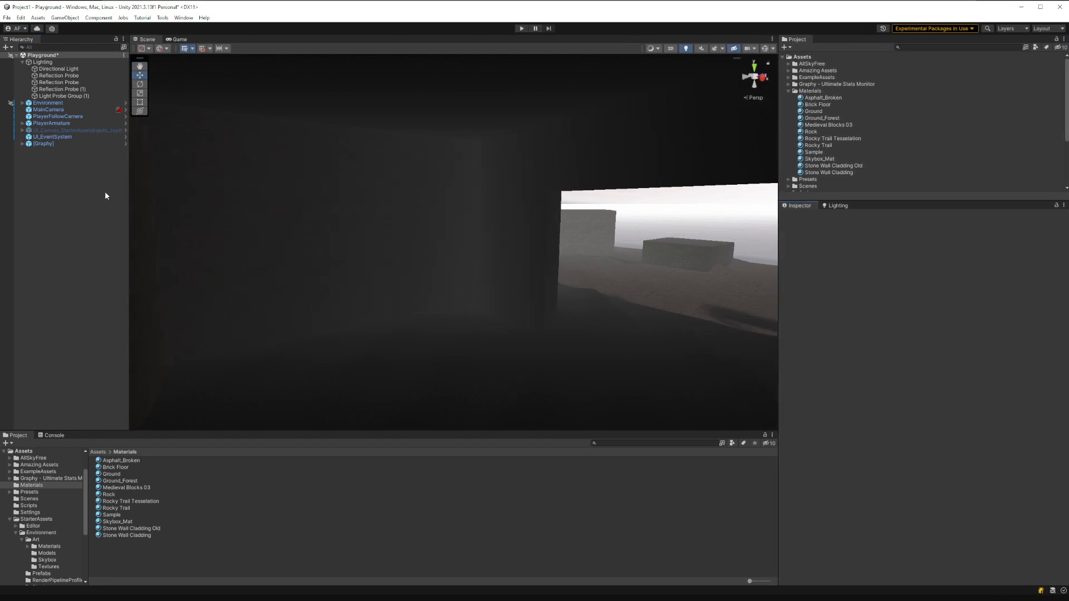
Step: Add a point light to the scene and move it close to the room's brick wall, at about X -3.222, Z 14.715
right_click(90, 179)
mouse_move(120, 324)
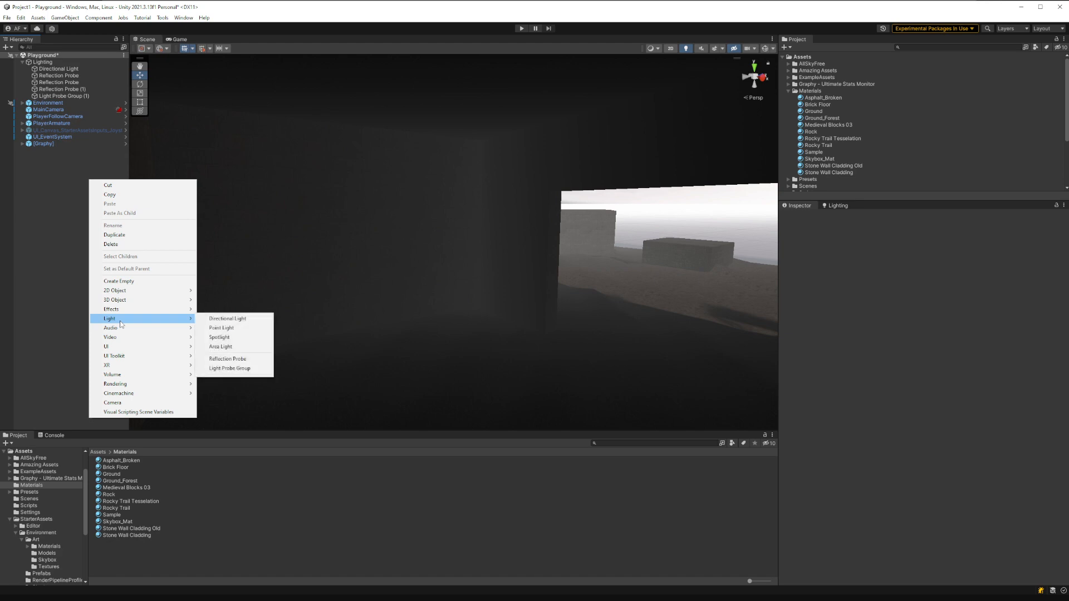
click(232, 333)
right_drag(477, 259, 401, 229)
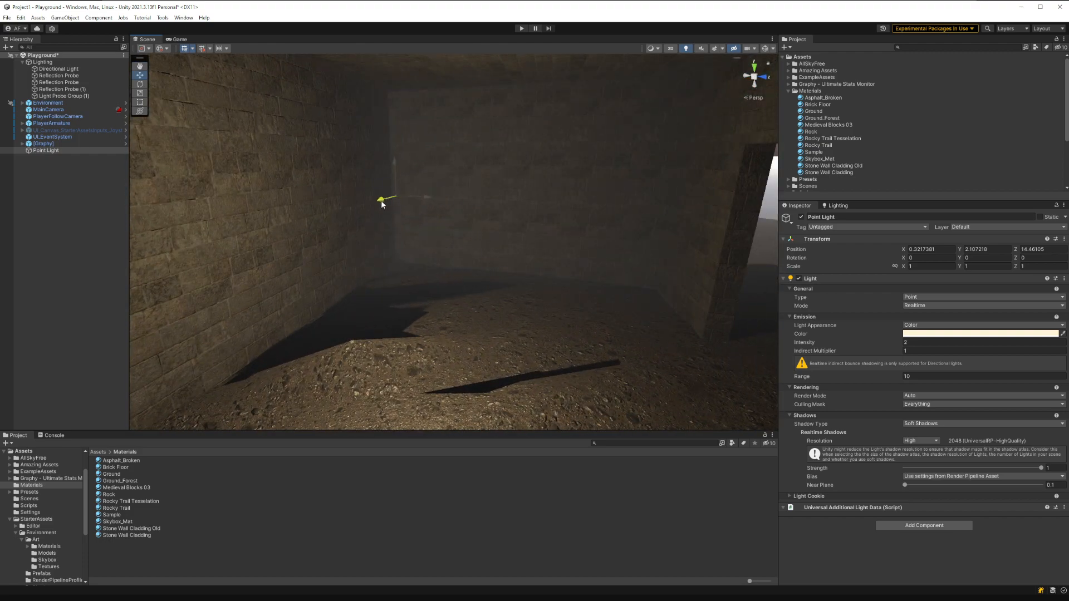
drag(382, 204, 500, 189)
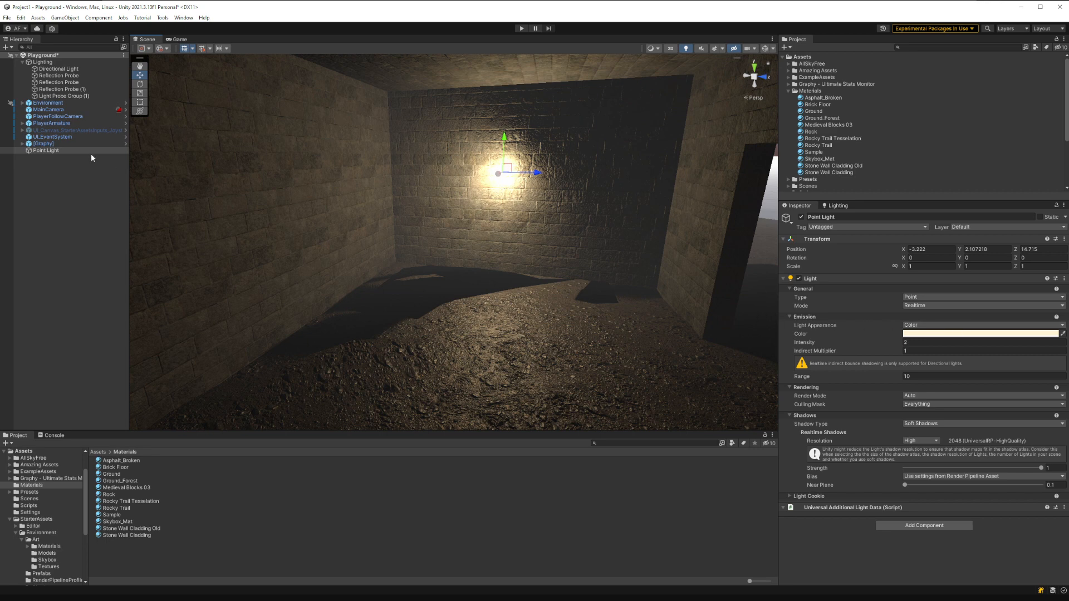
Step: Switch the point light's appearance to Filter and Temperature and set its temperature to about 9997 Kelvin
click(946, 297)
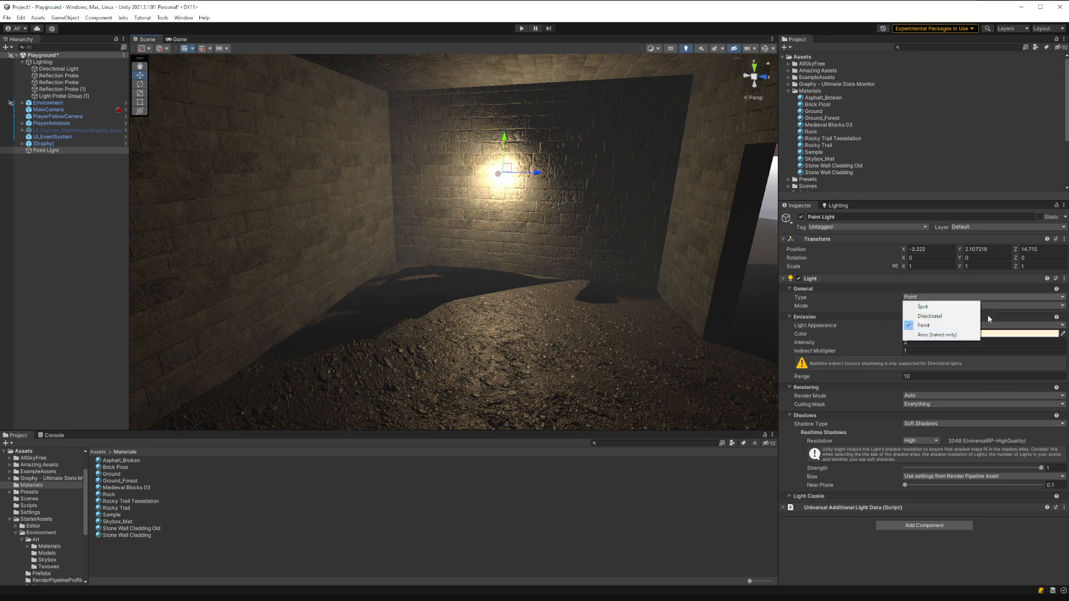
click(853, 315)
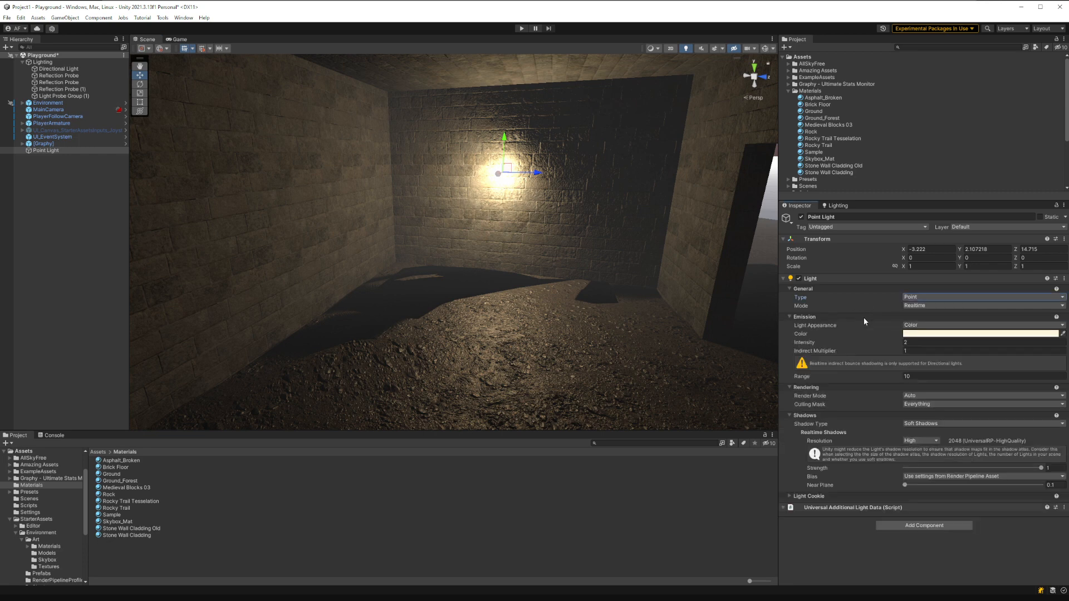
click(931, 326)
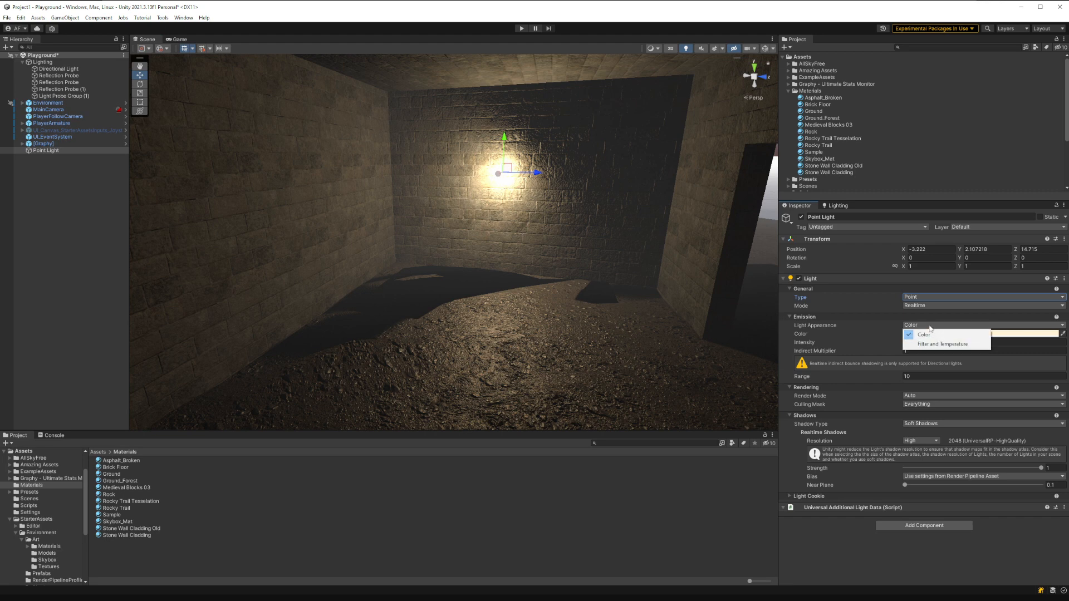
click(936, 345)
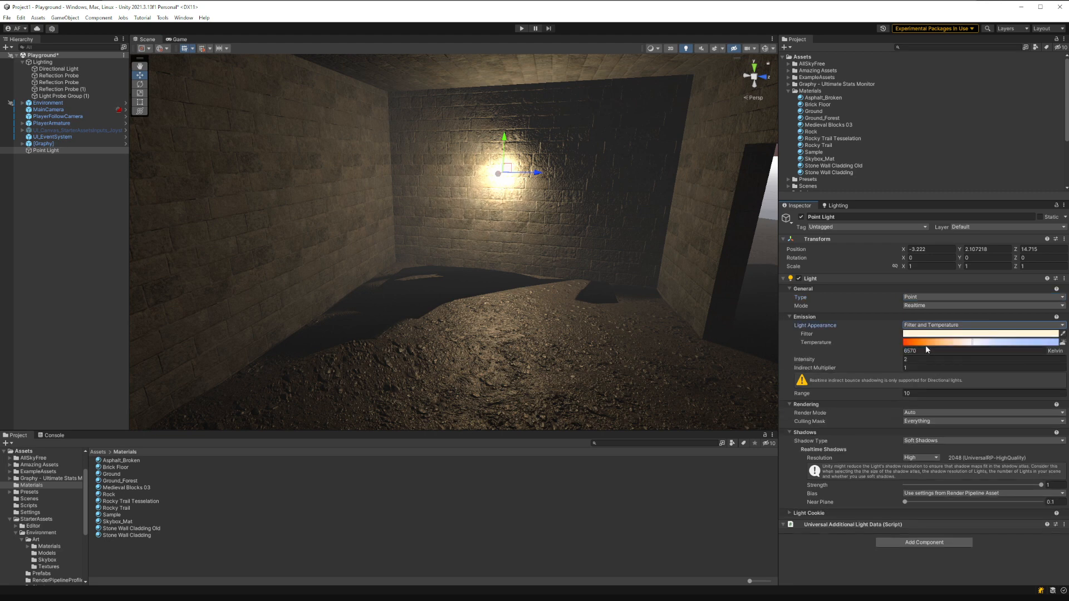
drag(973, 343, 1002, 348)
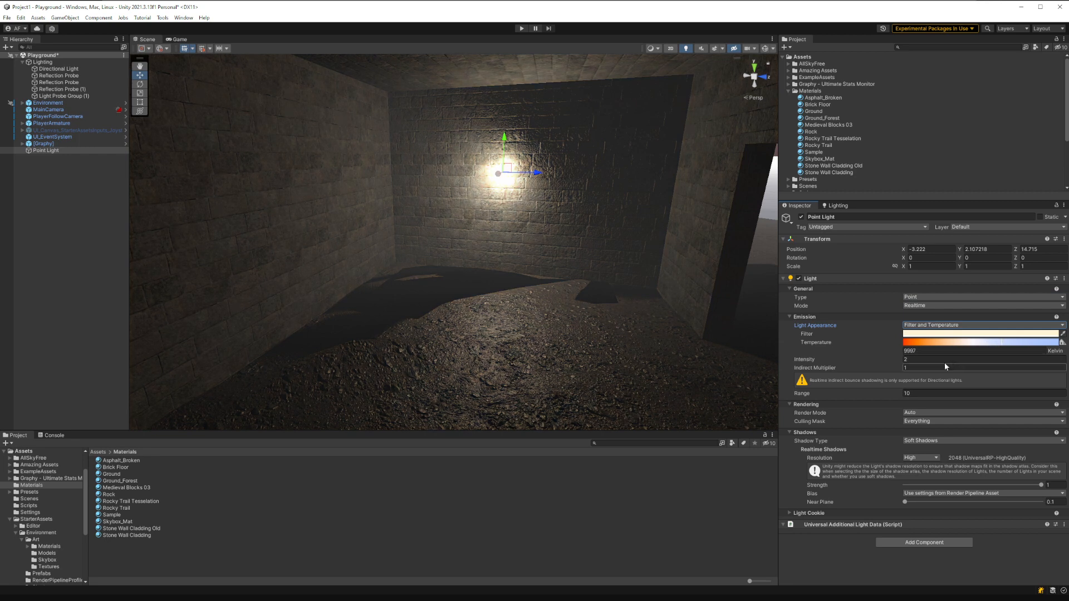
Step: Set the point light's range to about 10.53 and show the scene gizmos
drag(903, 394, 906, 396)
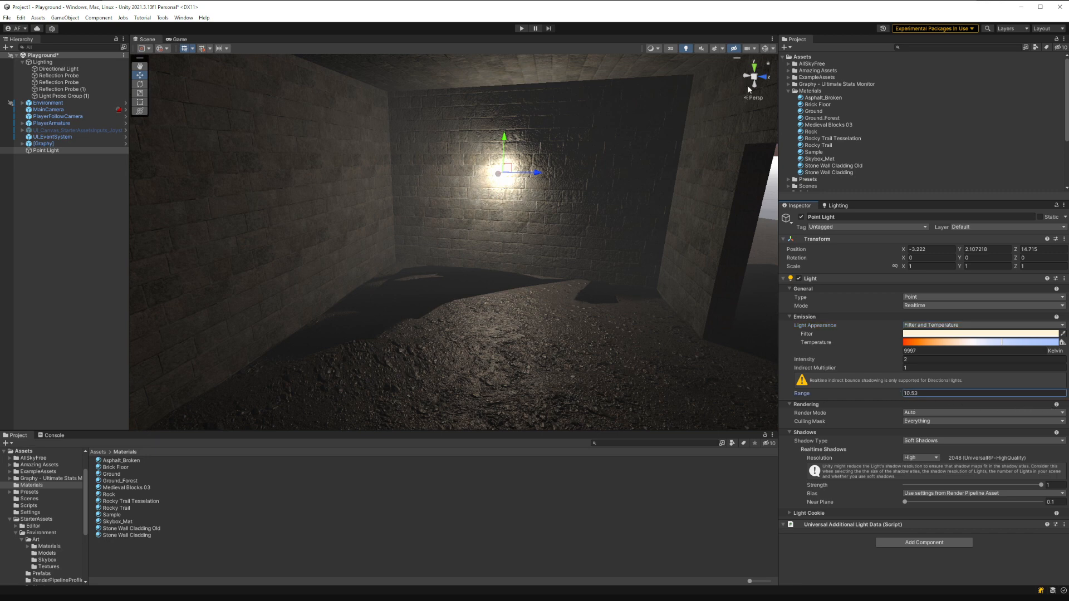
click(765, 49)
right_drag(592, 201, 618, 204)
key(w)
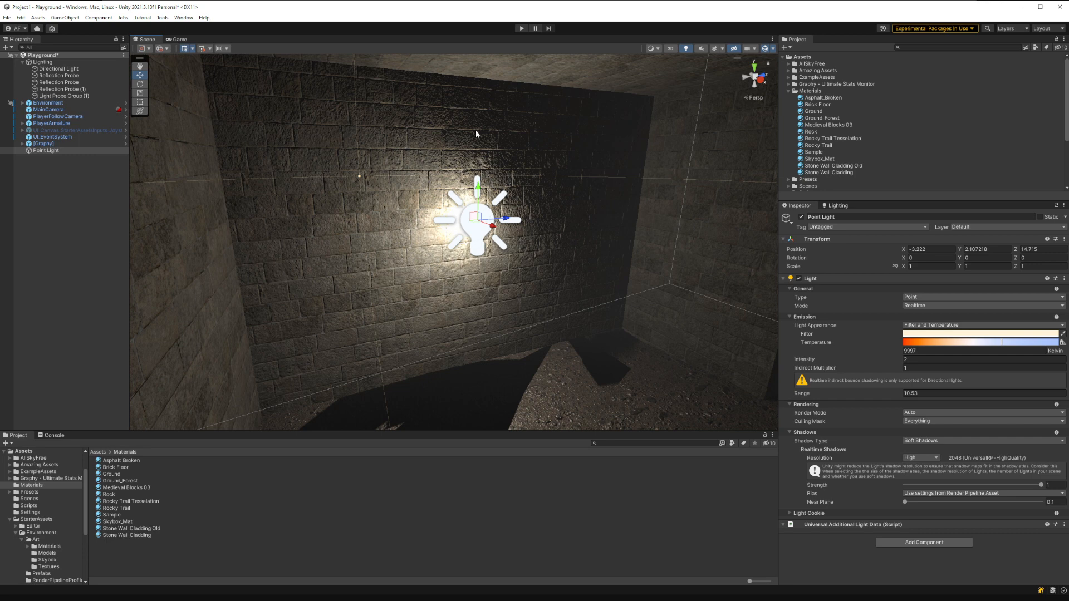
Step: Play the scene, walk the character around the room to examine the point light's illumination and shadows, and stop play mode
click(521, 29)
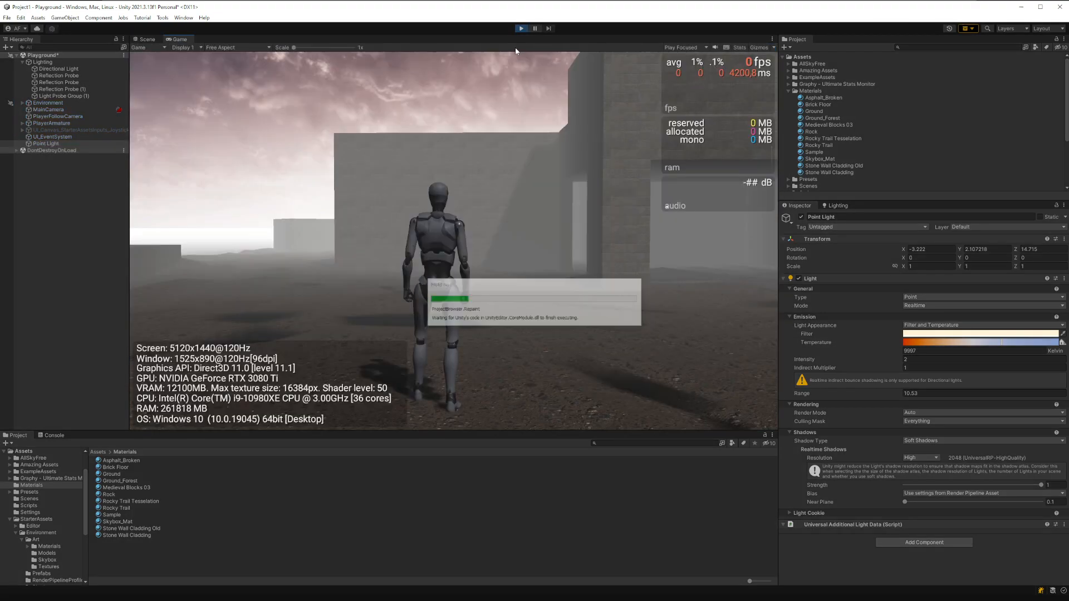
key(w)
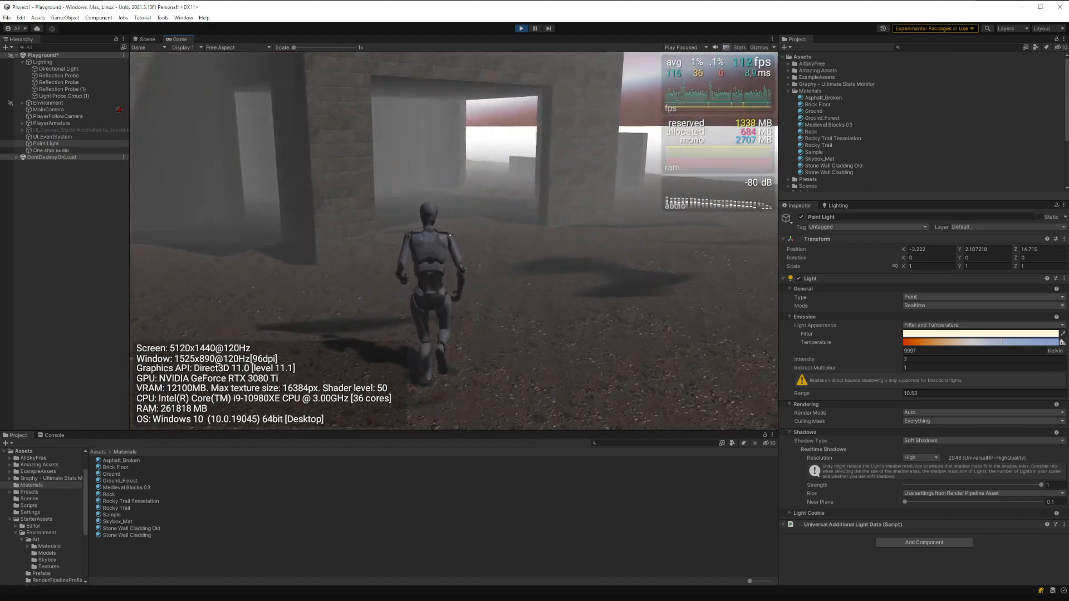
key(w)
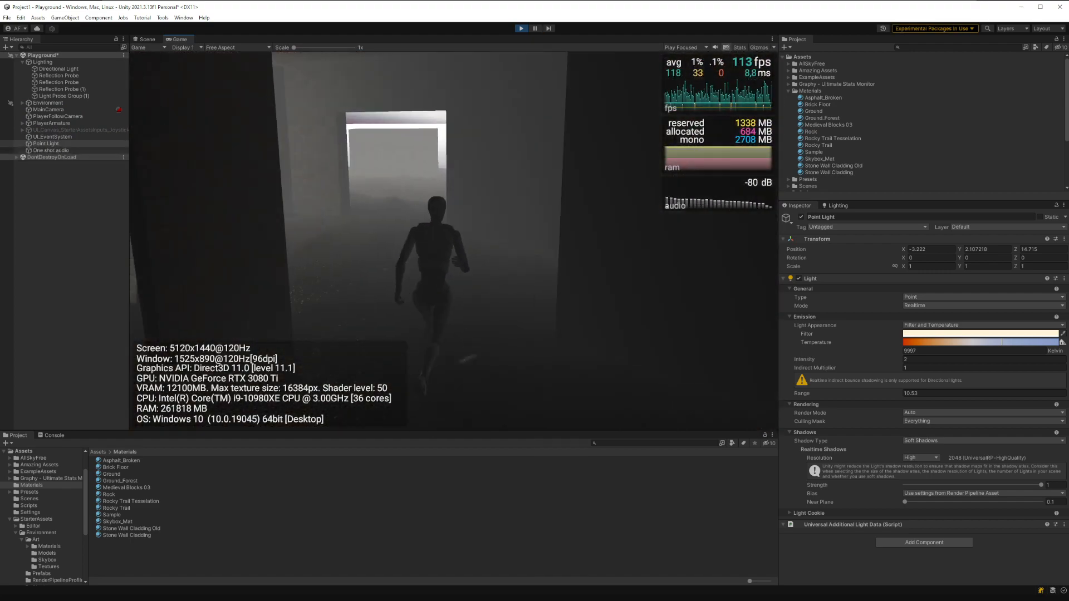
key(s)
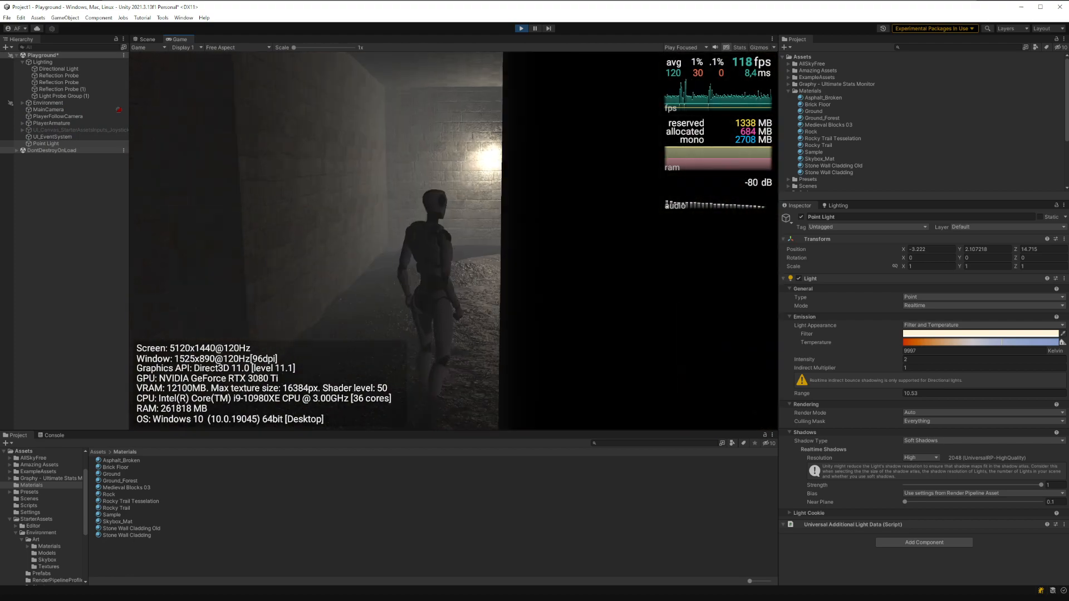
key(w)
key(w)
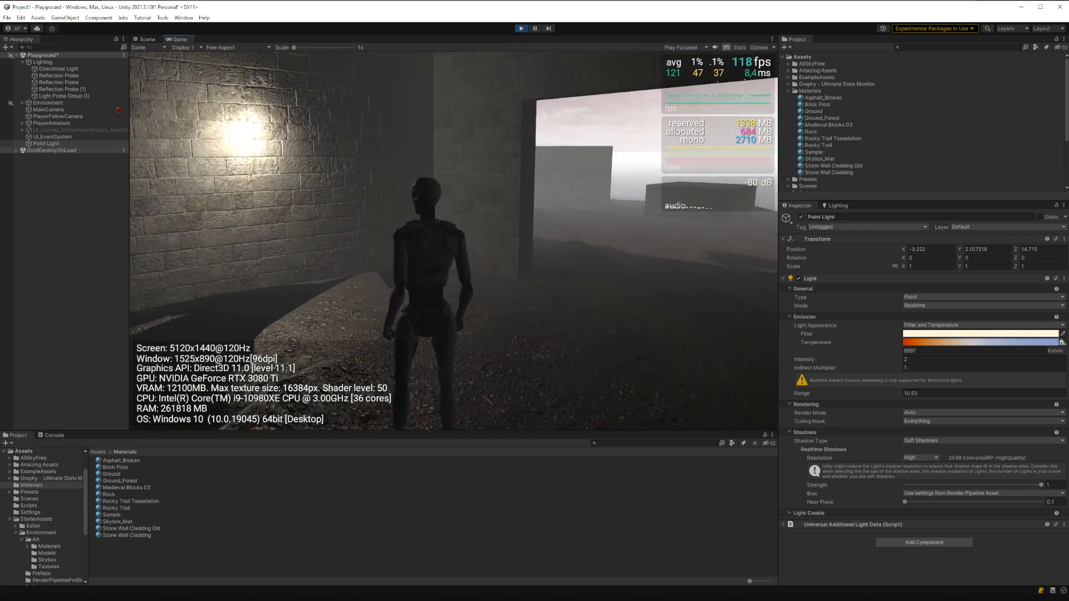
key(d)
key(s)
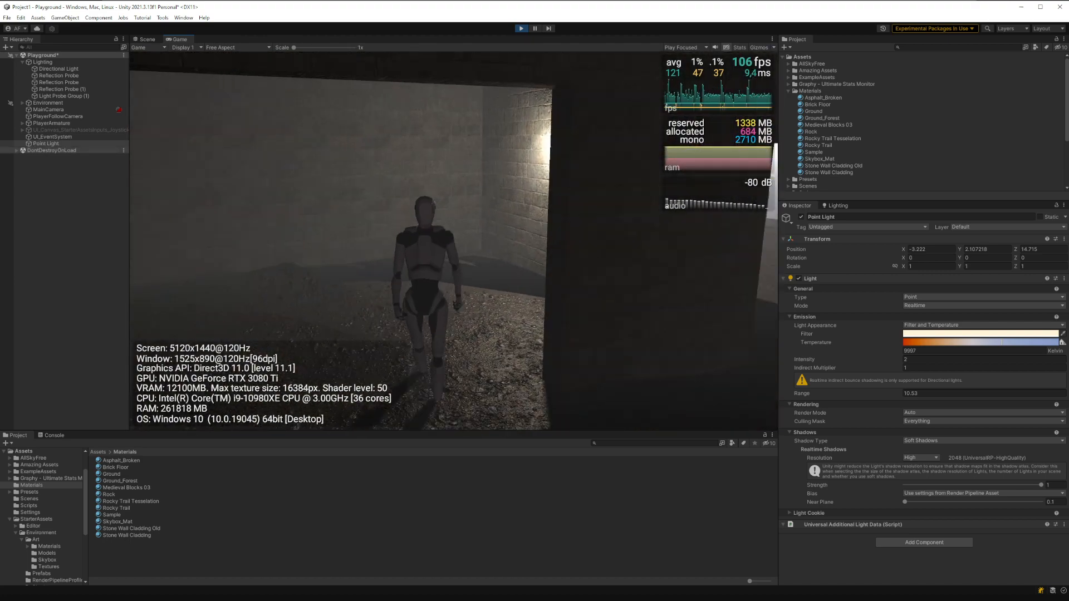
key(a)
key(w)
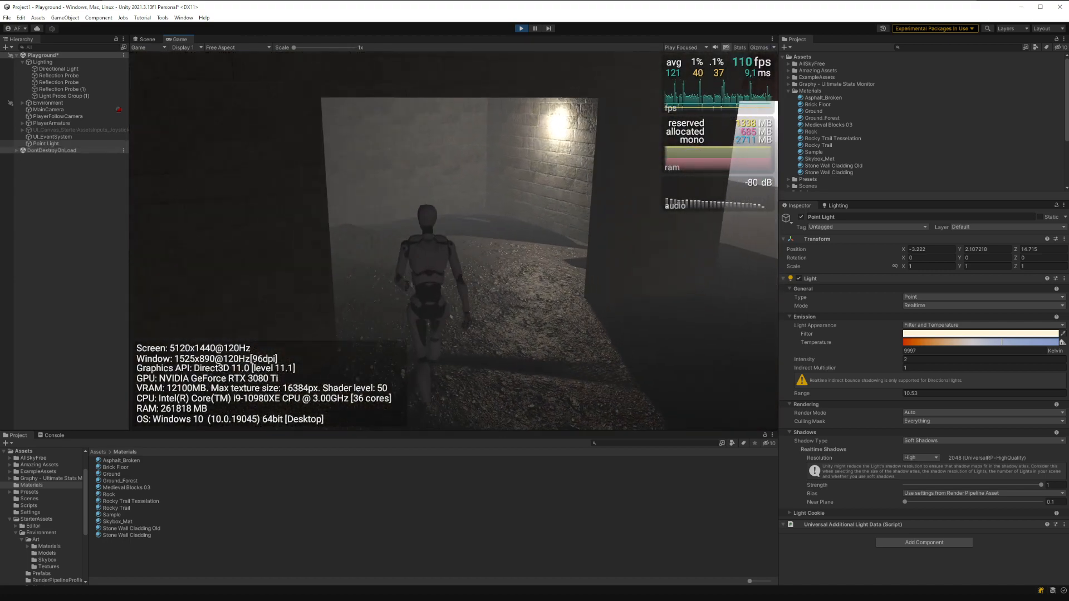
key(a)
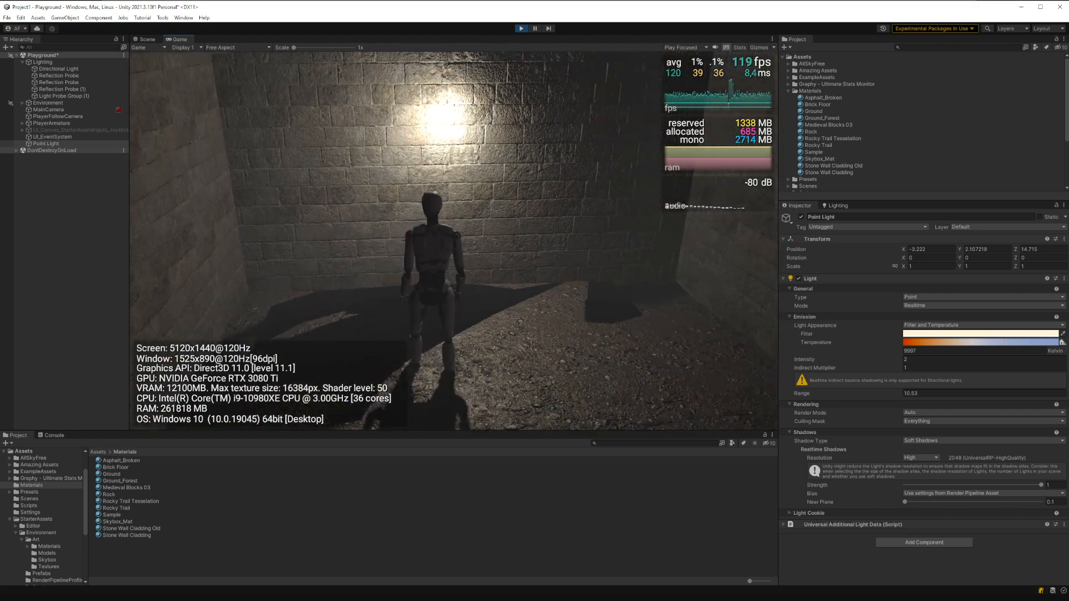
click(522, 29)
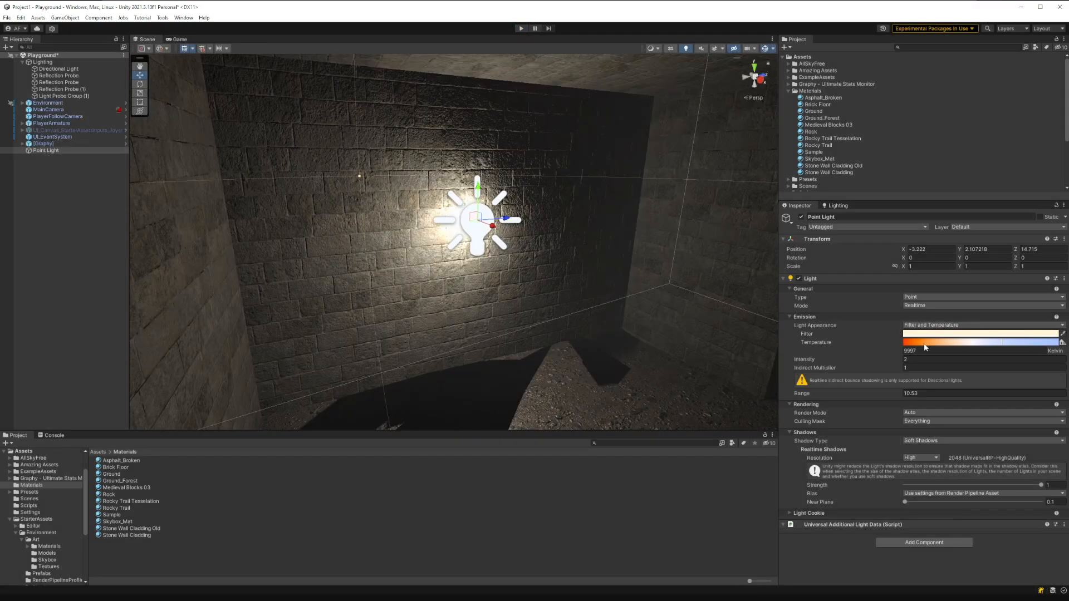
Step: Try a temperature of 100000 Kelvin on the point light and settle on 5030 Kelvin
mouse_move(513, 294)
right_down()
mouse_move(554, 306)
mouse_move(522, 290)
right_up()
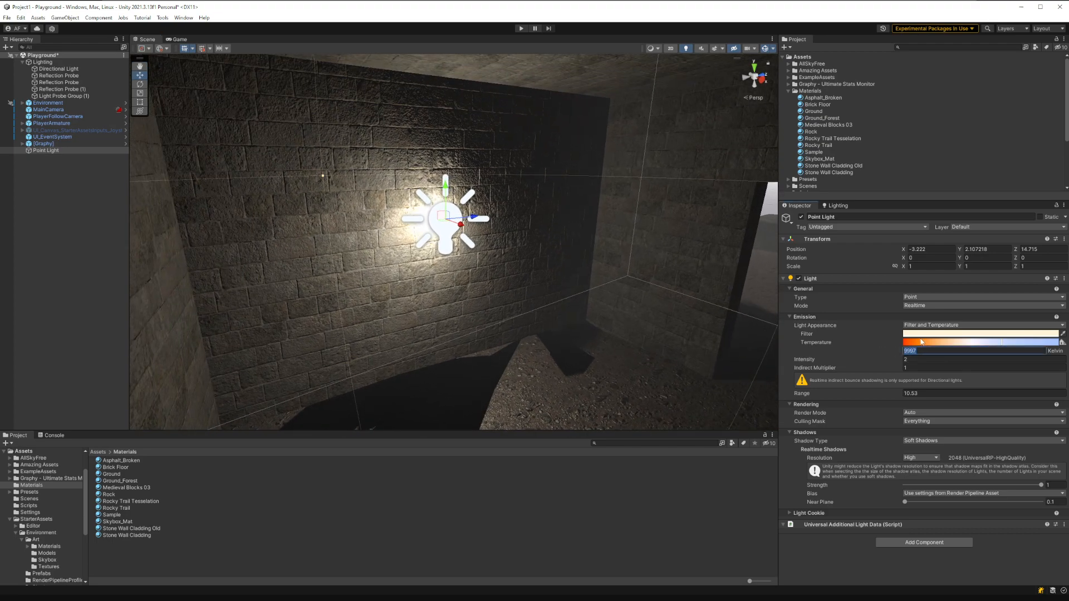
text(100000)
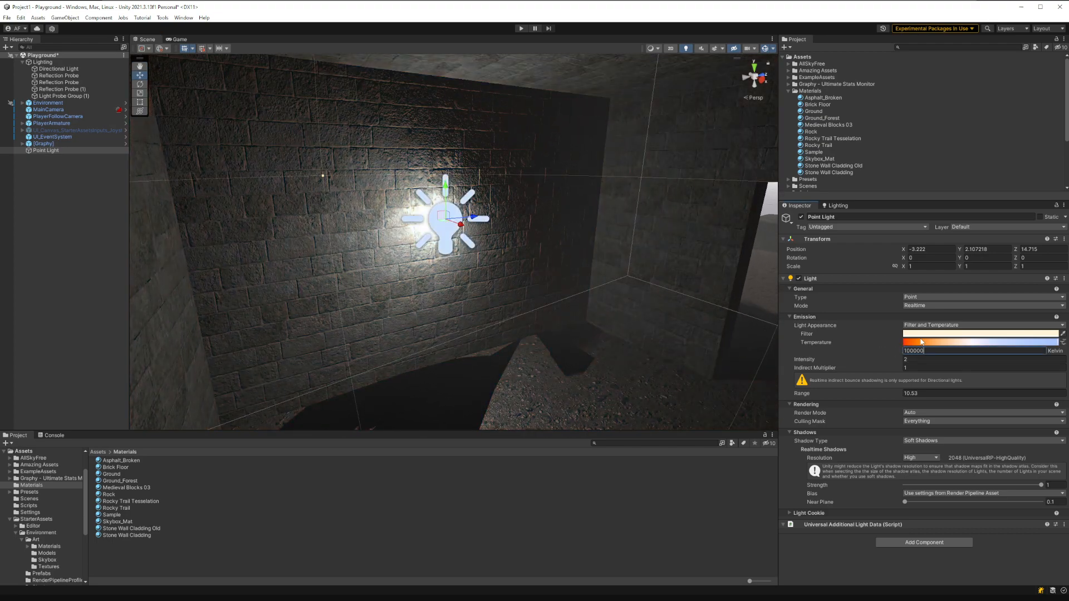
key(BackSpace)
key(BackSpace)
key(BackSpace)
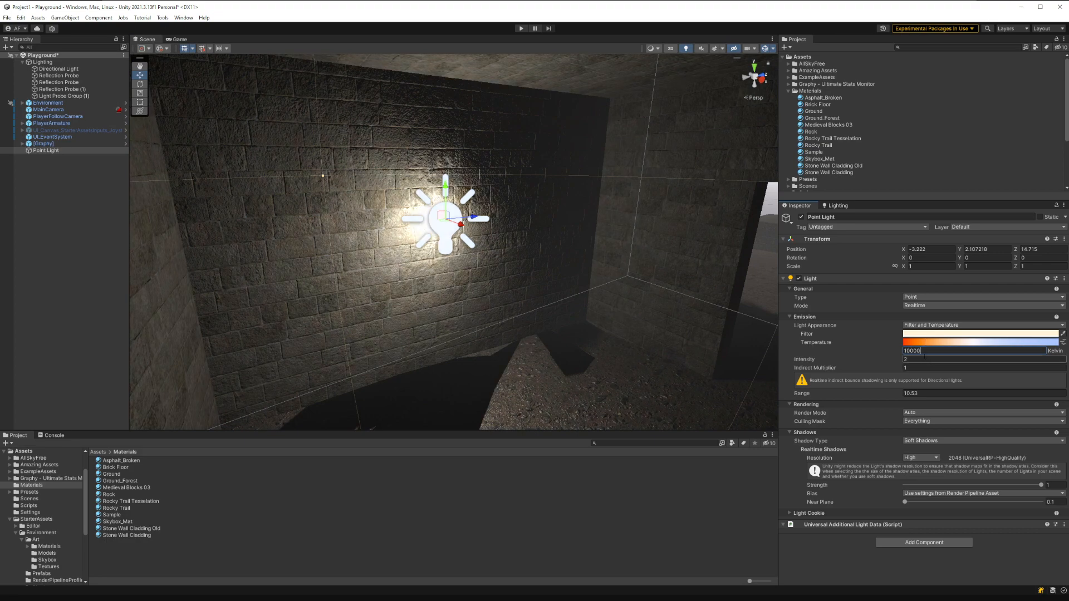
click(958, 342)
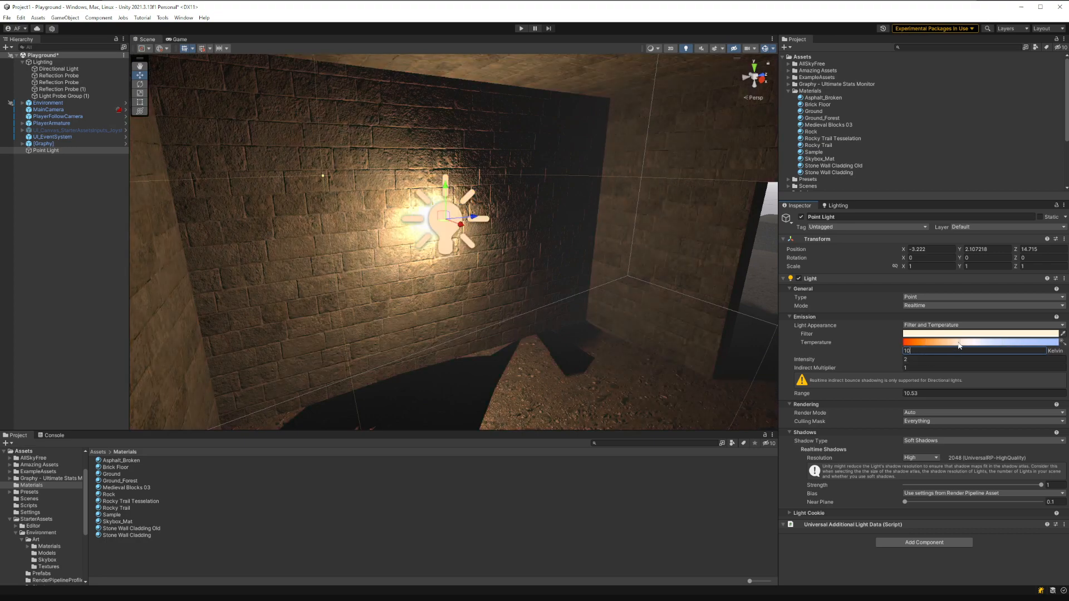
Step: Try a pale green filter colour on the point light and set the filter to white, FFFFFF
click(941, 334)
mouse_move(979, 390)
mouse_down()
mouse_move(984, 415)
mouse_move(993, 392)
mouse_move(999, 419)
mouse_move(973, 376)
mouse_move(984, 363)
mouse_move(969, 374)
mouse_move(1029, 392)
mouse_move(1002, 438)
mouse_move(992, 356)
mouse_up()
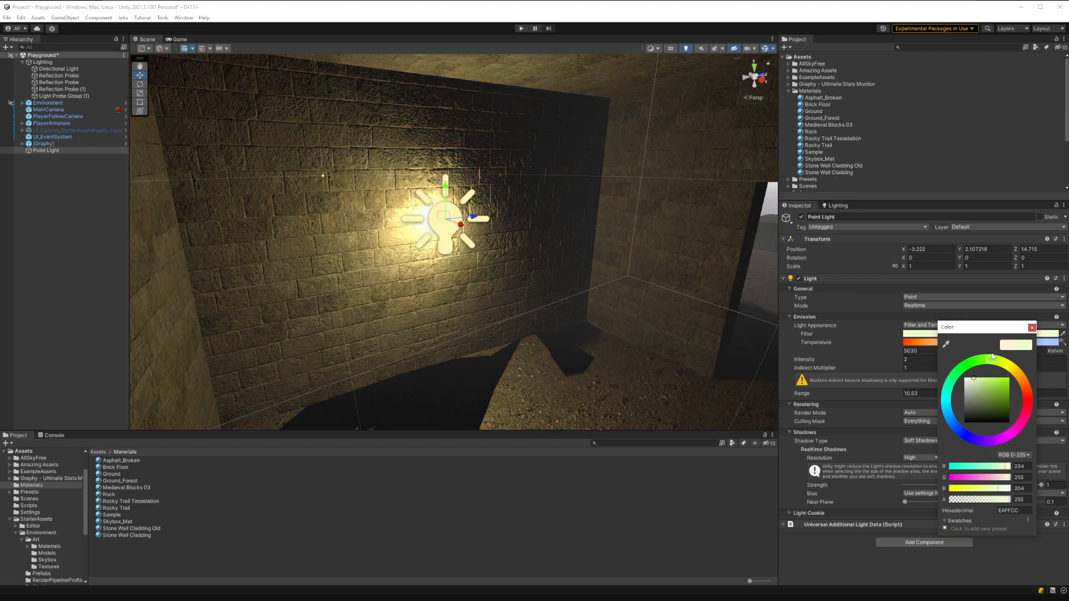
drag(994, 393, 955, 368)
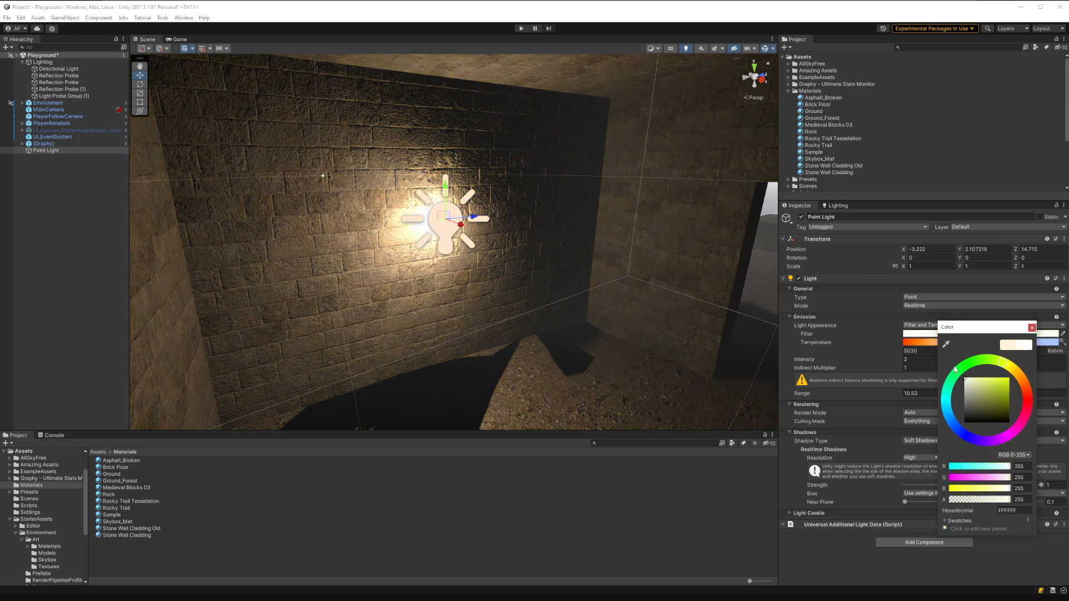
Step: Set the point light's intensity to 100
click(908, 368)
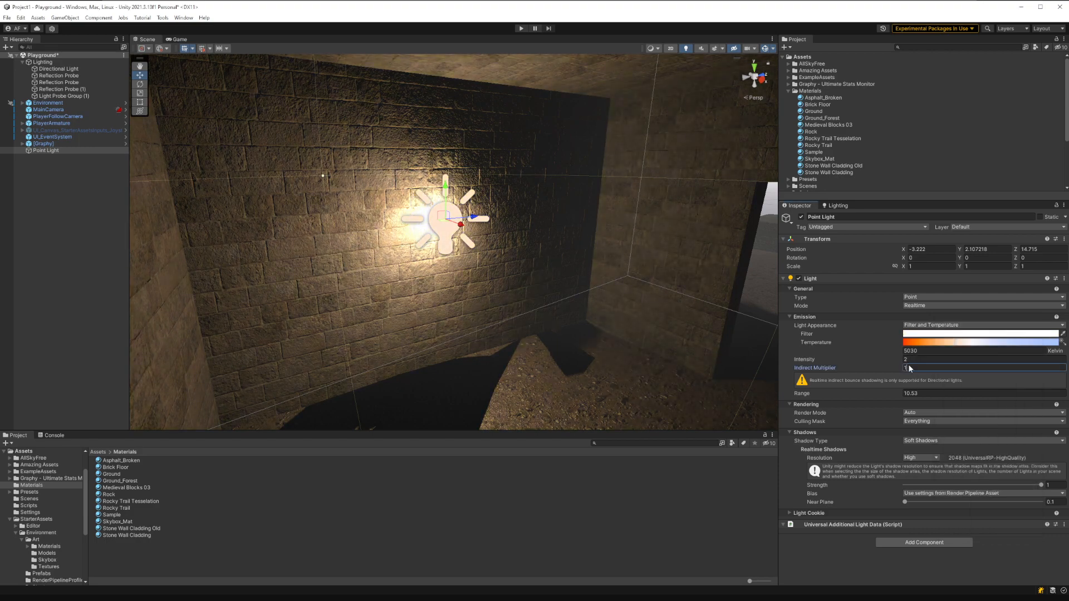
text(100)
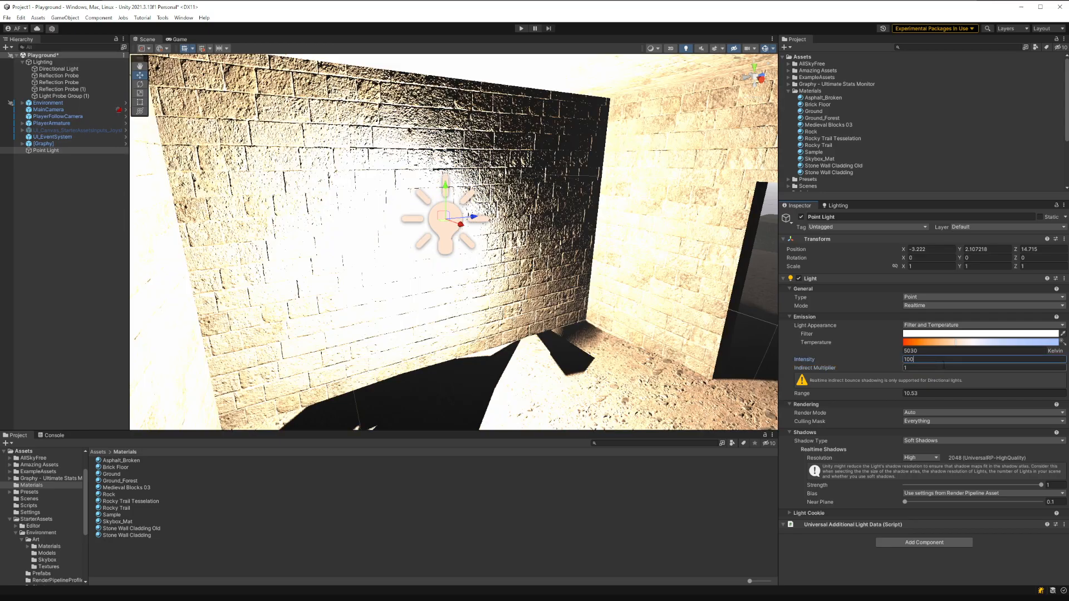
Step: Move the point light further into the room, away from the lit wall, to about X -1.937, Z 15.149
right_drag(655, 268, 529, 270)
key(s)
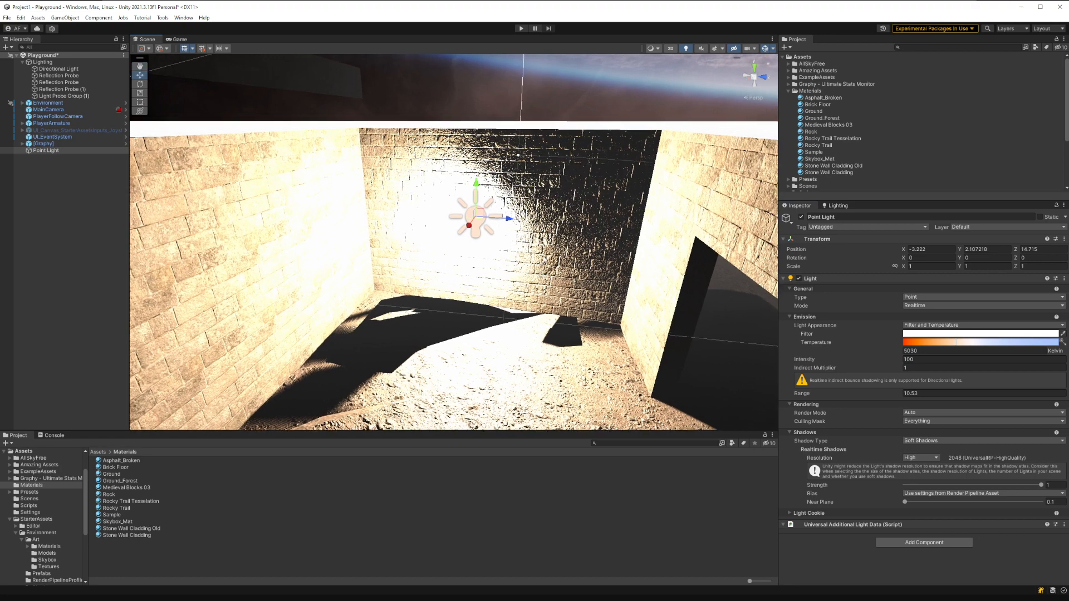
drag(506, 223, 489, 244)
Step: Set the point light's intensity to 10 and shift it closer to the wall, to about X -2.581
click(928, 359)
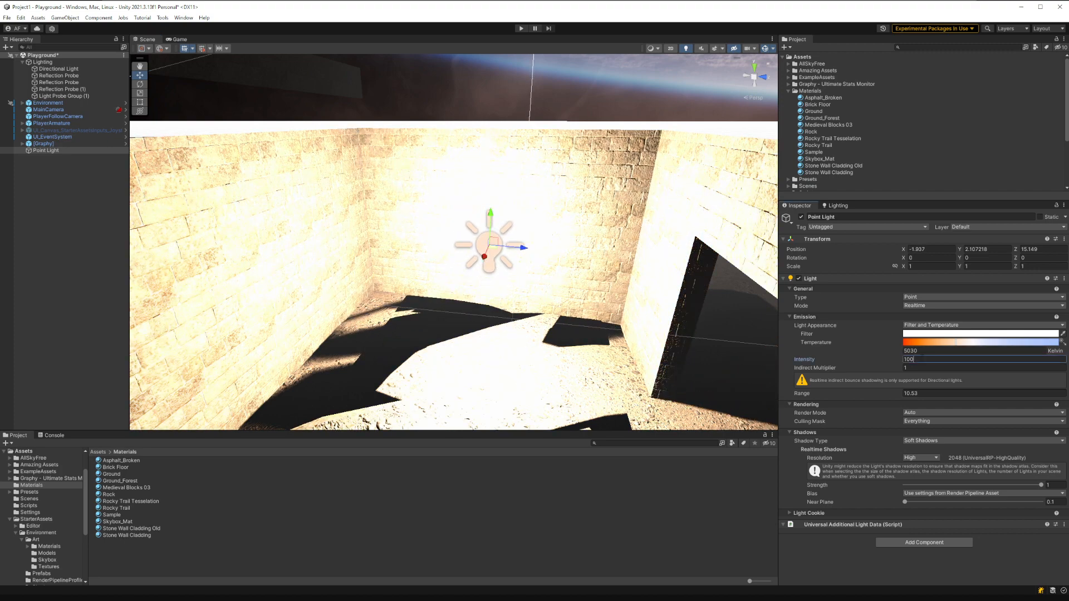
text(10)
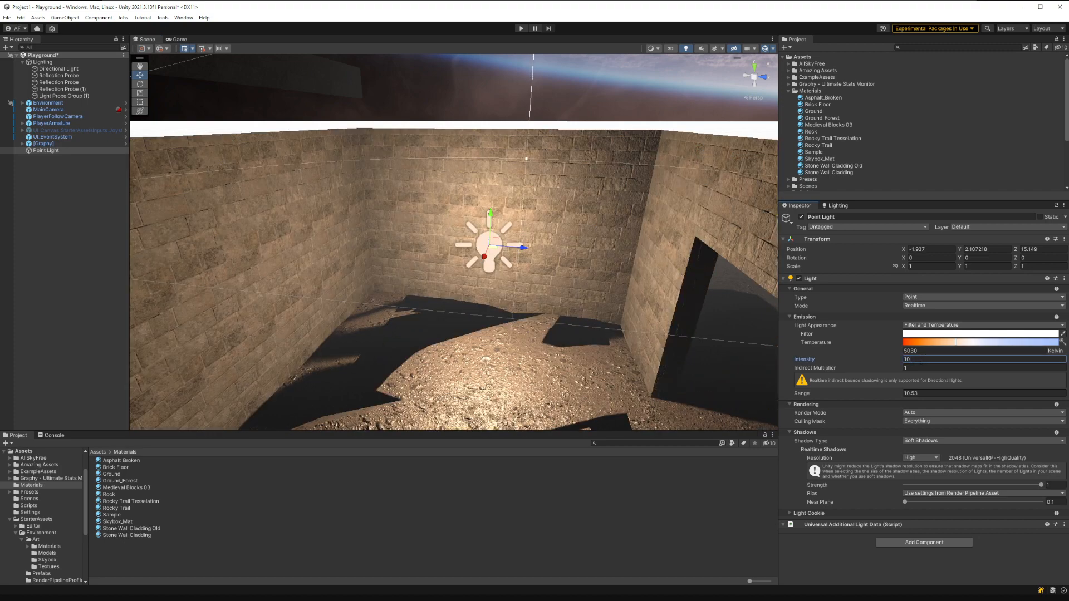
drag(483, 258, 490, 240)
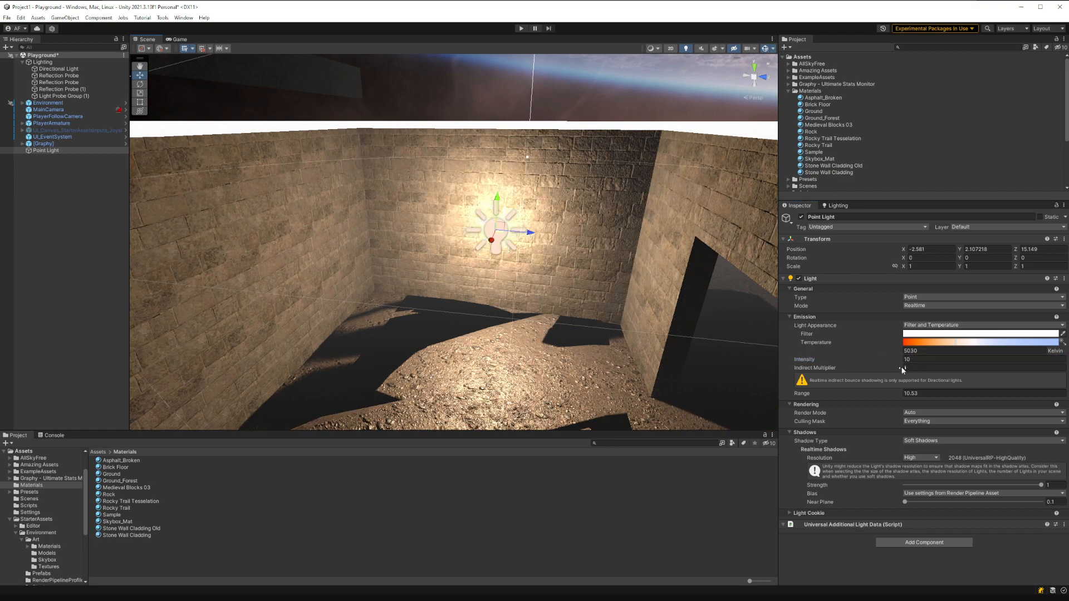
Step: Adjust the point light to intensity 8.26 and indirect multiplier 1.92, and nudge it nearer the wall to about X -2.87
drag(903, 369, 884, 384)
right_drag(573, 279, 817, 275)
key(w)
key(s)
drag(592, 287, 531, 286)
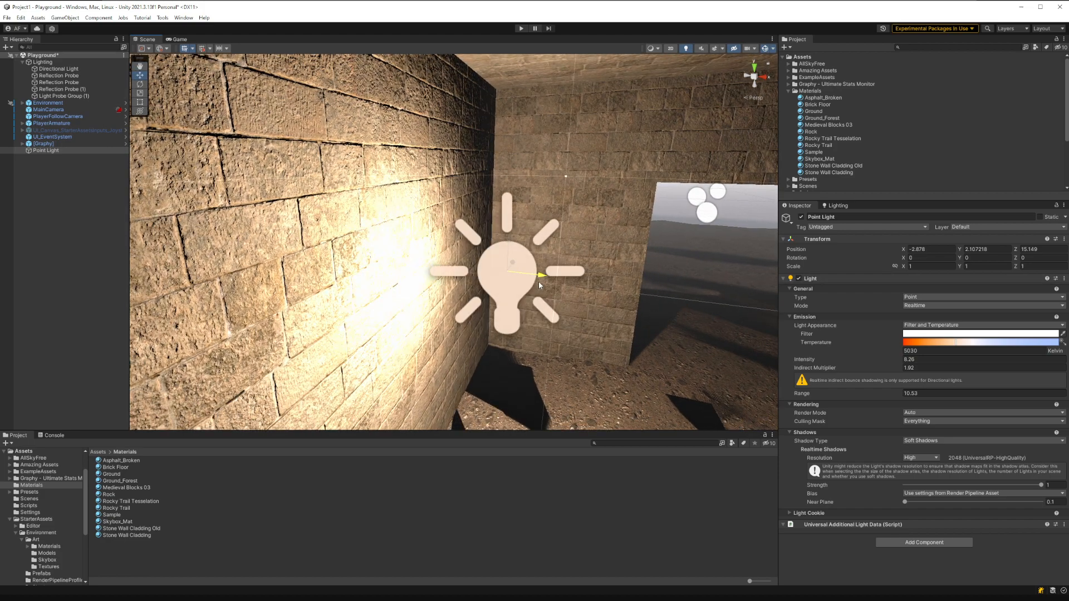
Step: Raise the point light along the wall to a height of about Y 2.776
right_drag(660, 262, 470, 283)
key(s)
key(w)
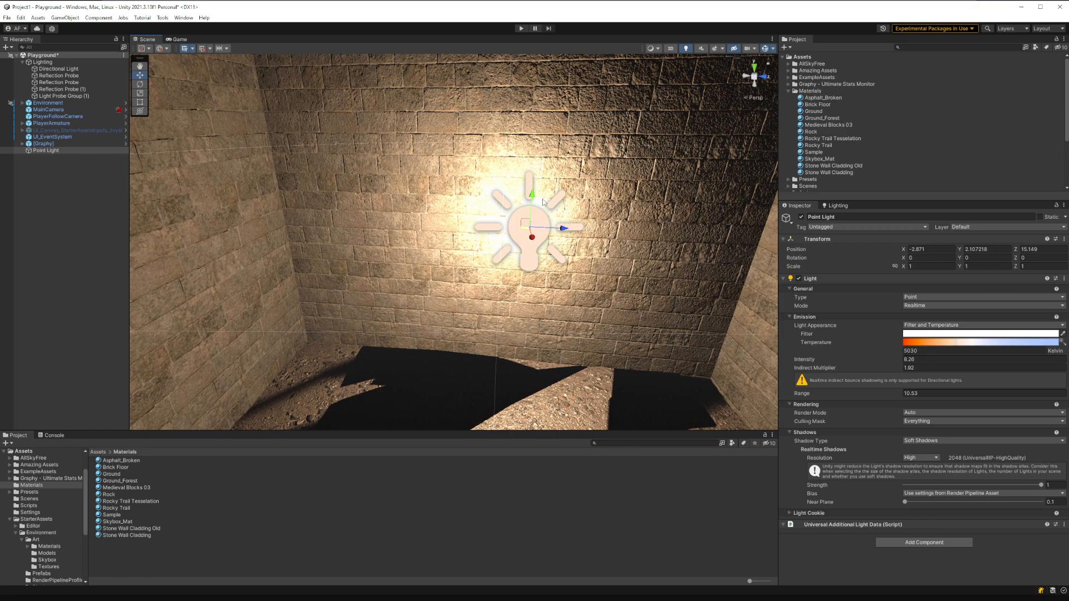
drag(533, 198, 539, 110)
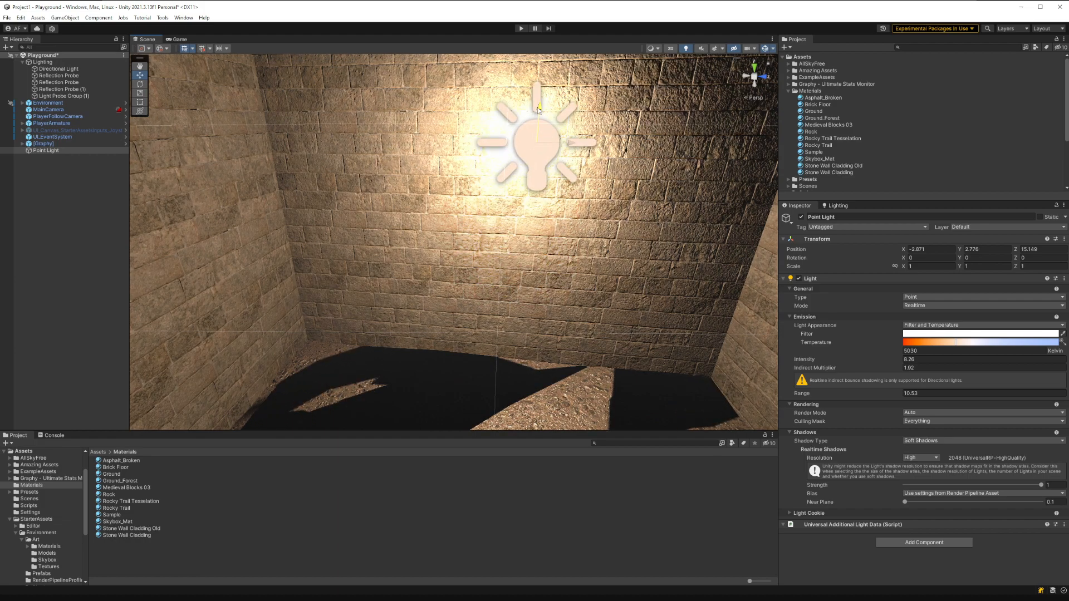
right_drag(496, 184, 538, 189)
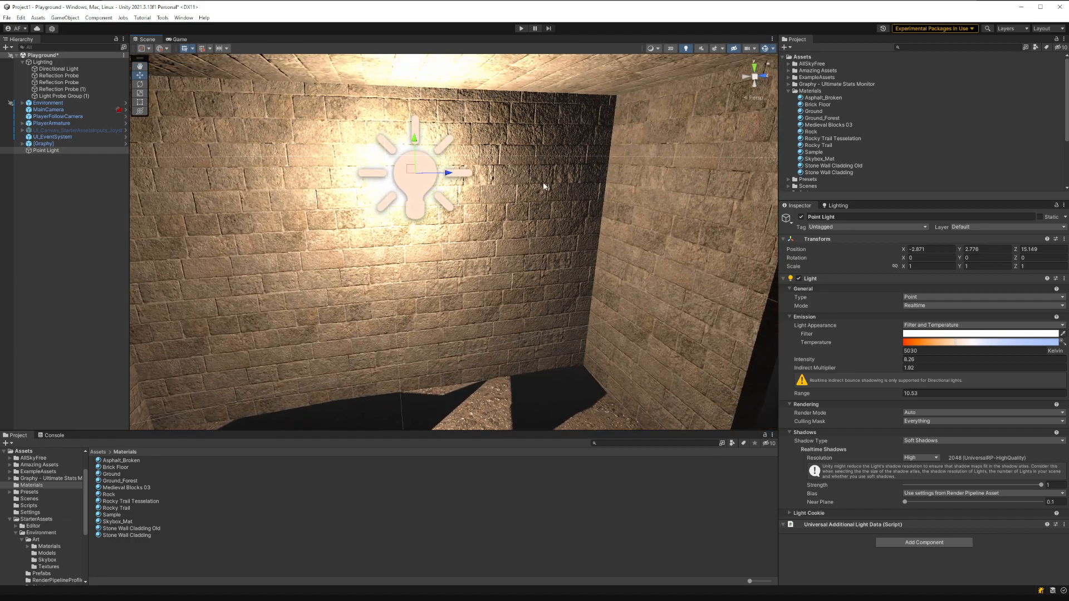
Step: Add a spotlight to the scene in the neighbouring dark room
right_drag(544, 187, 794, 228)
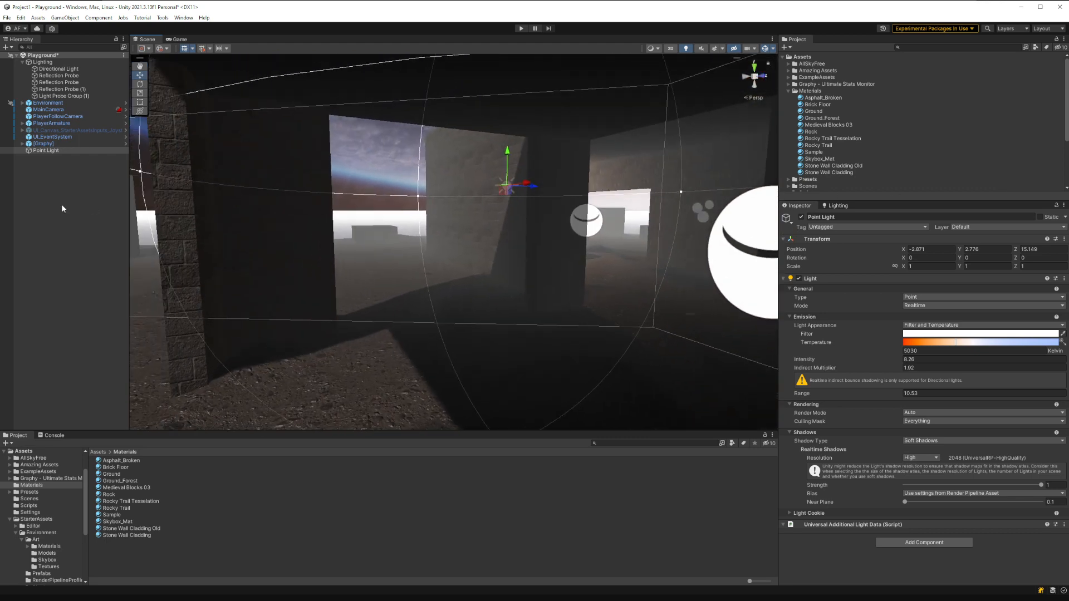
right_click(55, 188)
mouse_move(133, 327)
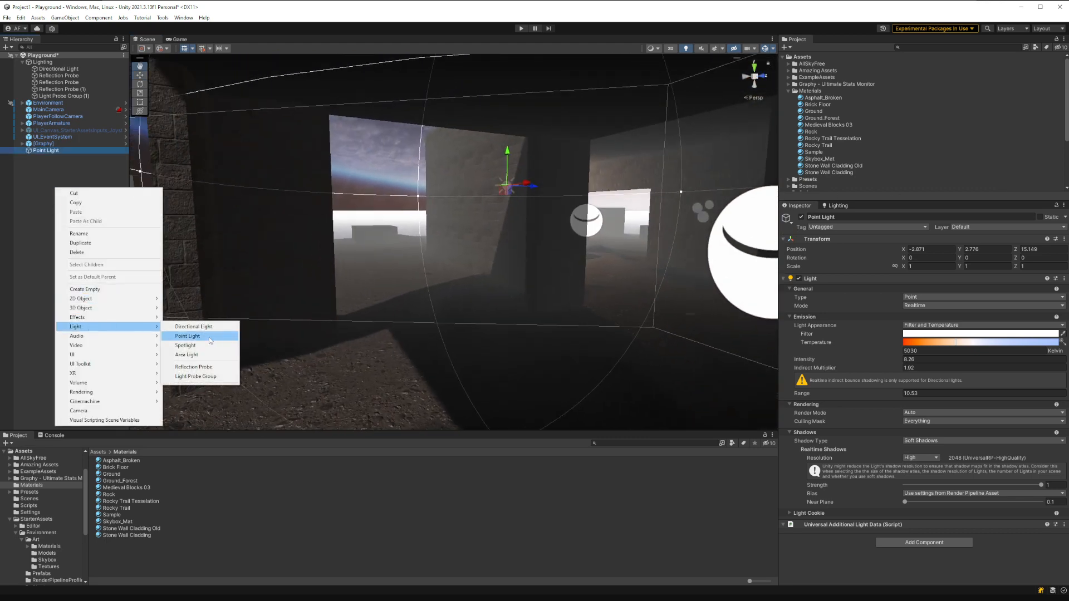
click(210, 345)
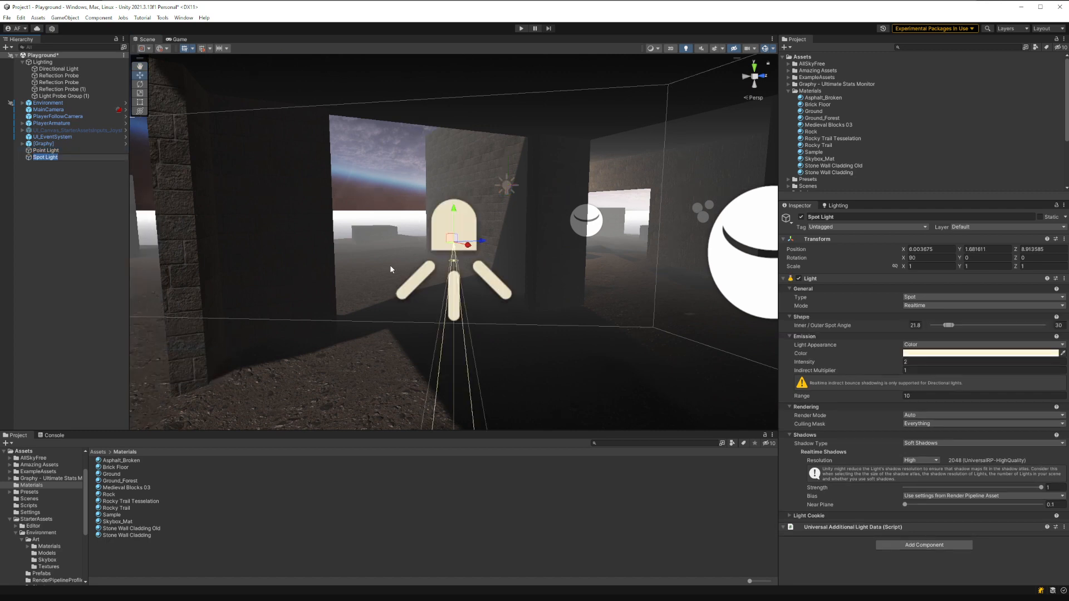
Step: Raise the spotlight to about Y 2.515 at X 6.151 and tilt it to an X rotation of about 57.359
right_drag(390, 269, 425, 221)
drag(435, 187, 461, 195)
key(a)
right_drag(461, 194, 581, 224)
key(s)
key(w)
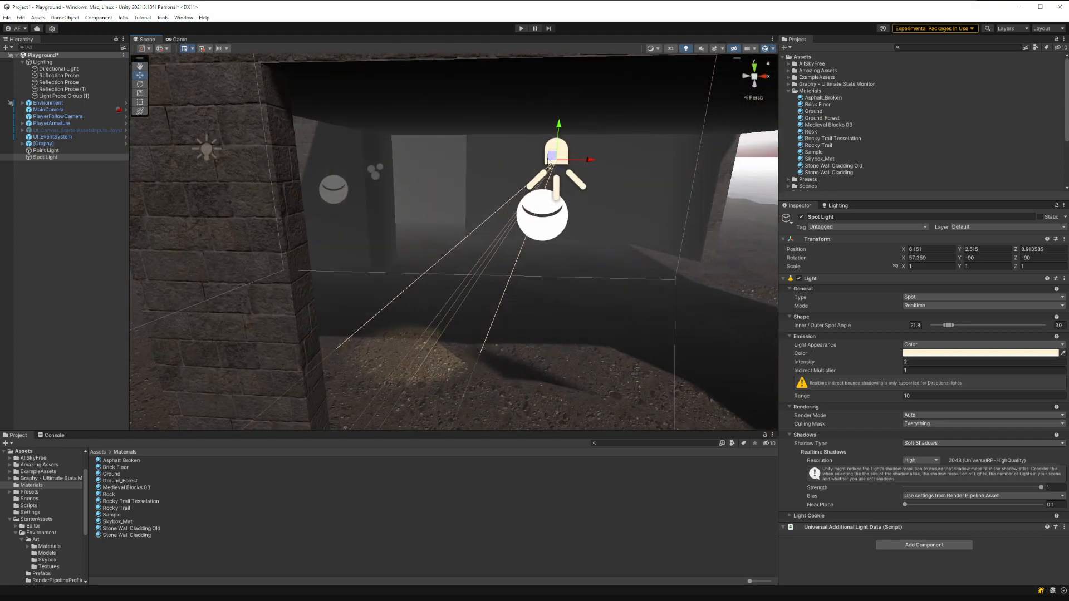
Step: Move the spotlight to about Z 14.085 and rotate it to about X 33.155, Y -178.338 to shine back across the floor
key(d)
right_drag(564, 167, 422, 151)
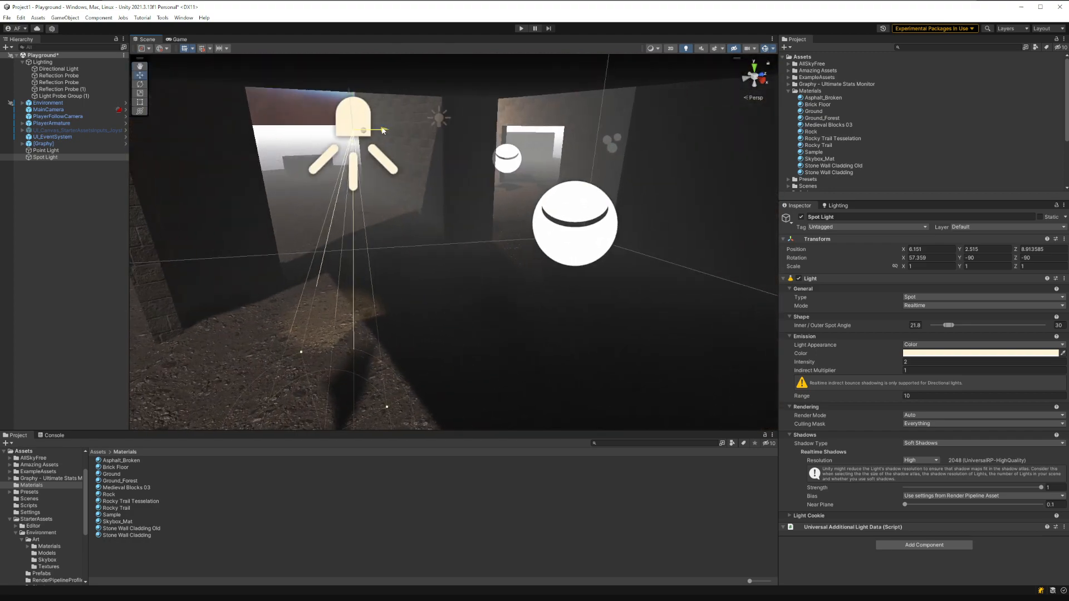
drag(383, 130, 748, 164)
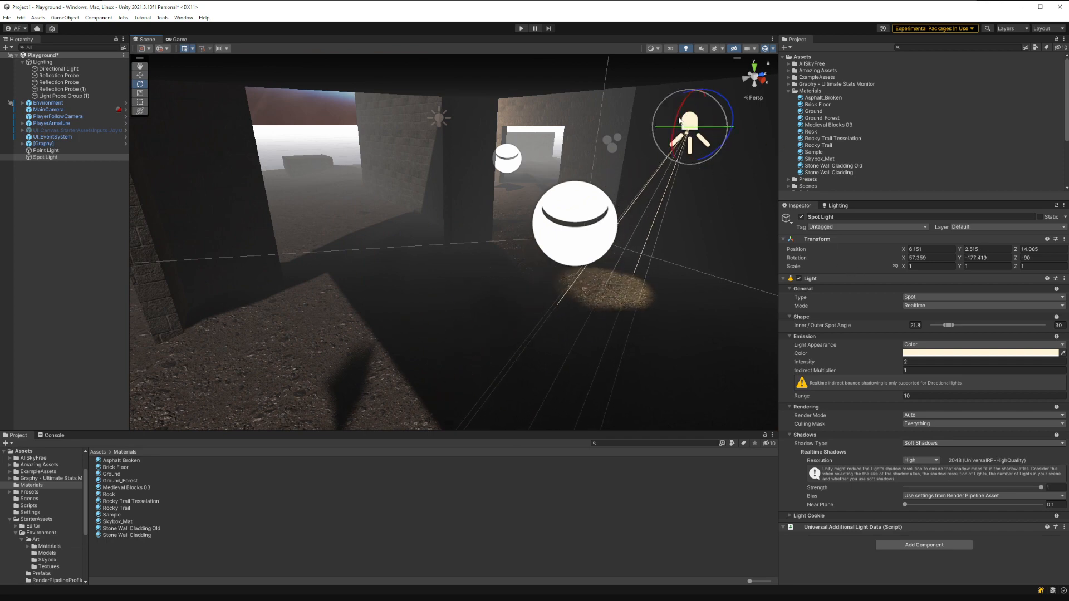
drag(678, 119, 704, 96)
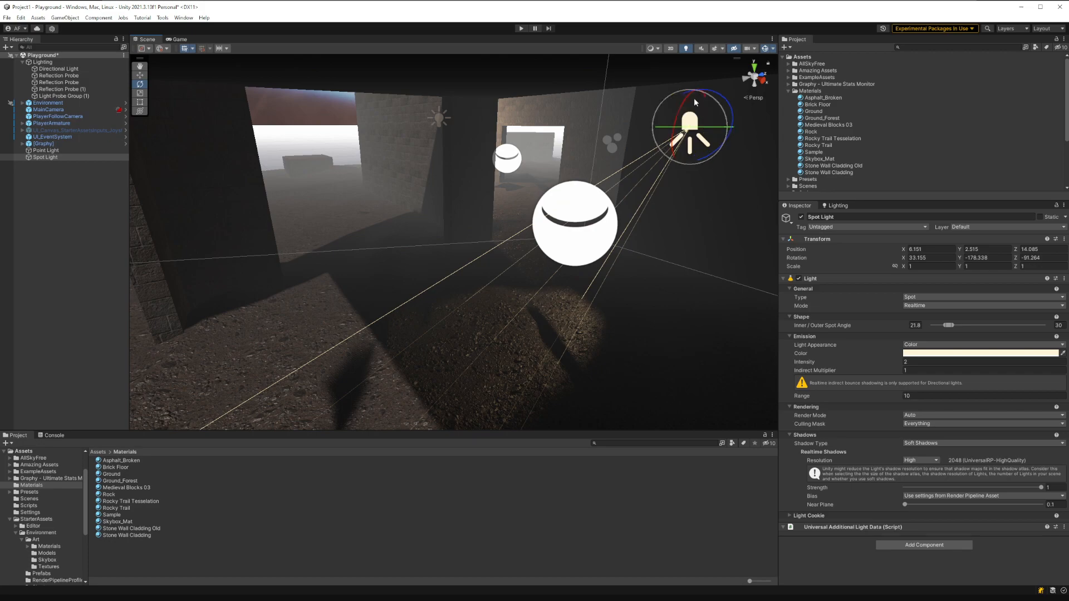
Step: Tilt the spotlight up to about 26.532 on X and raise its intensity to 53.58
key(s)
right_drag(658, 130, 926, 133)
key(a)
key(w)
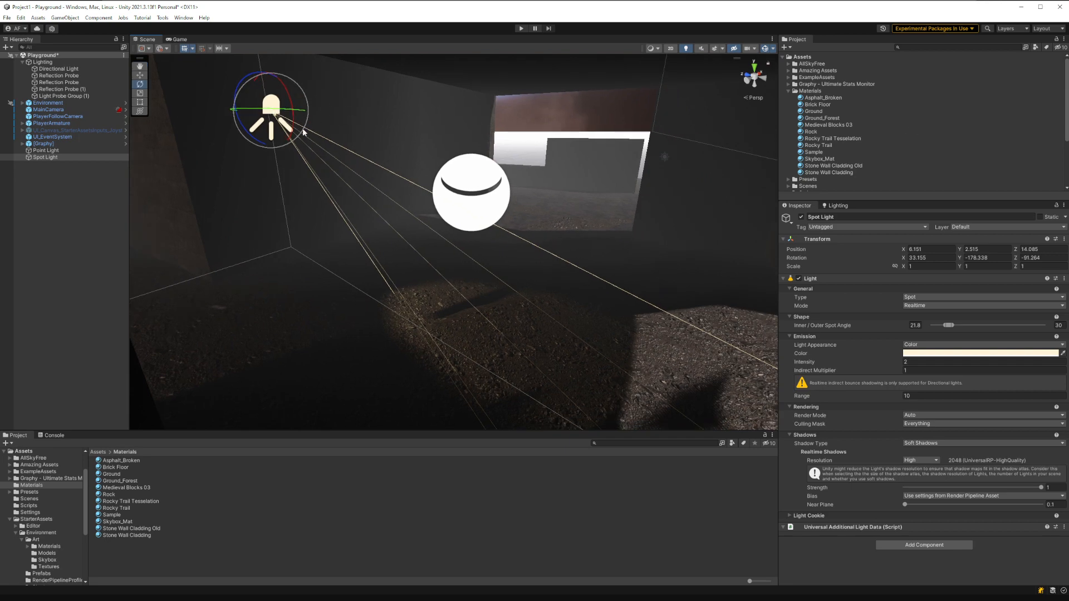
drag(293, 120, 296, 111)
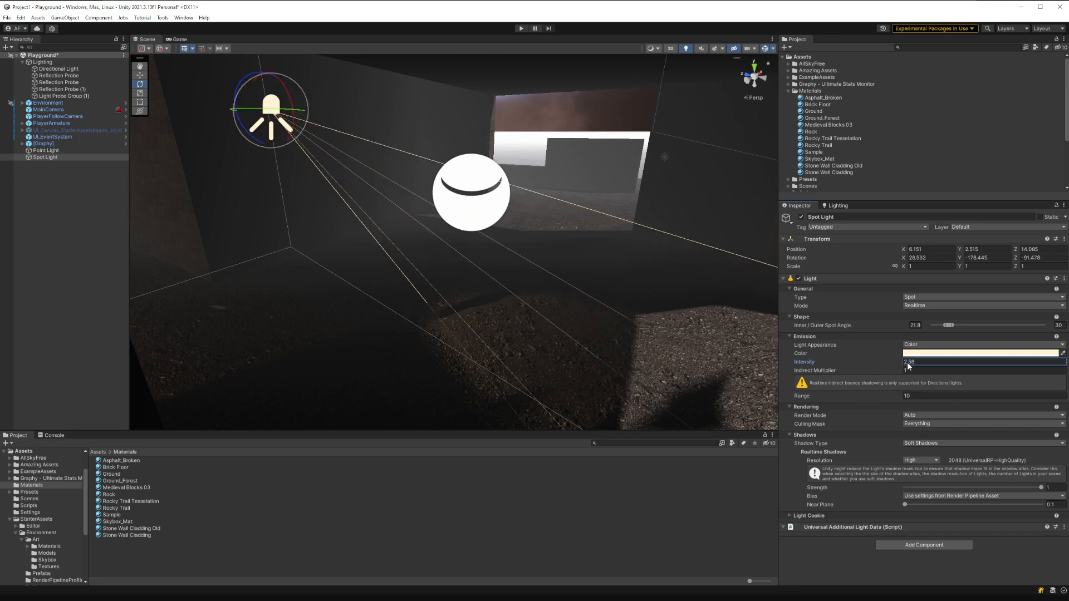
drag(907, 362, 1058, 368)
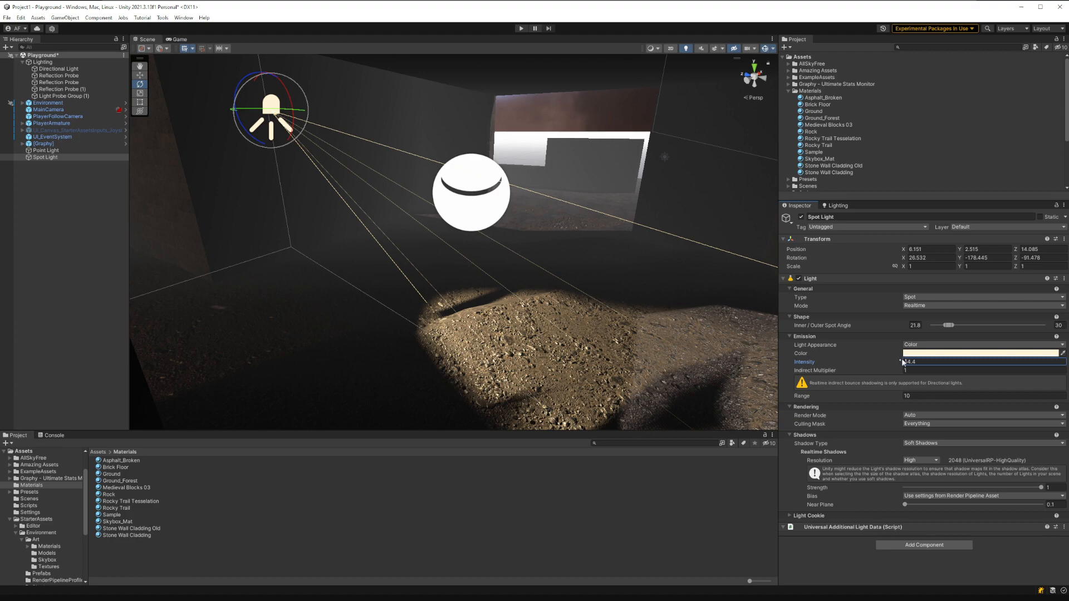
Step: Rotate the spotlight around to shine down the end wall, at about X 67.93, Y -3.706, Z 84.392
drag(292, 110, 306, 88)
right_drag(428, 147, 382, 135)
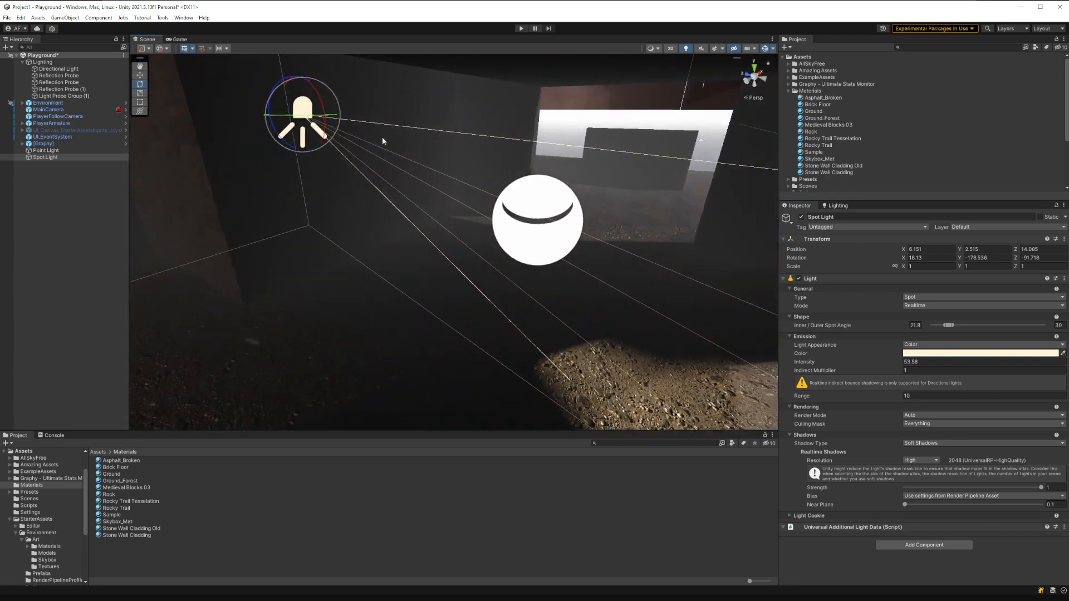
drag(323, 93, 306, 216)
right_drag(307, 229, 217, 181)
key(d)
key(w)
key(s)
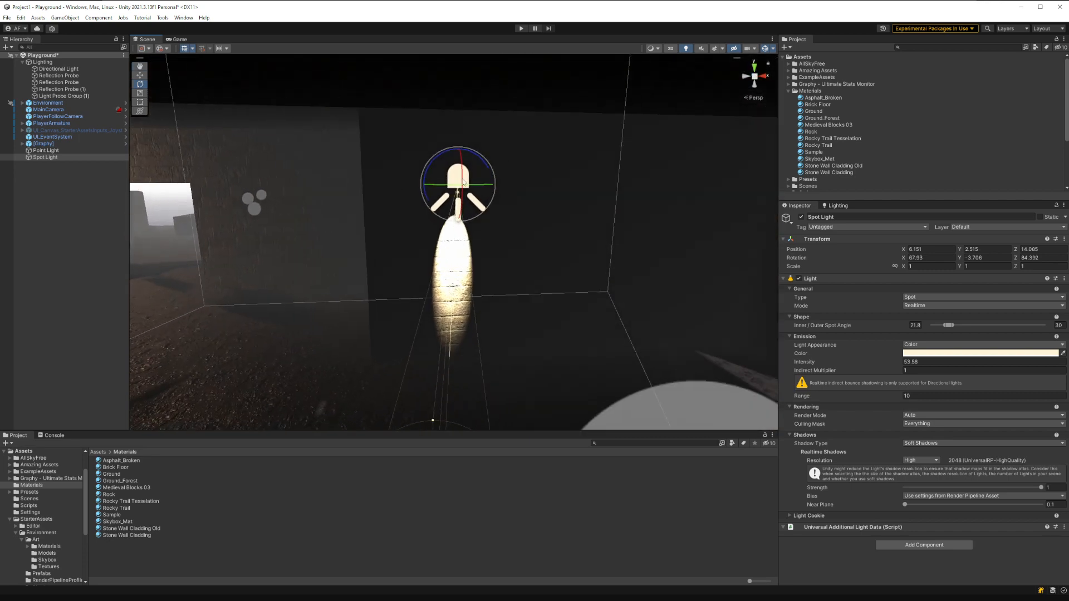
Step: Reposition the spotlight at about Y 3.245, Z 10.775 and aim it almost straight down at the floor, X rotation about 86.72
drag(464, 182, 482, 94)
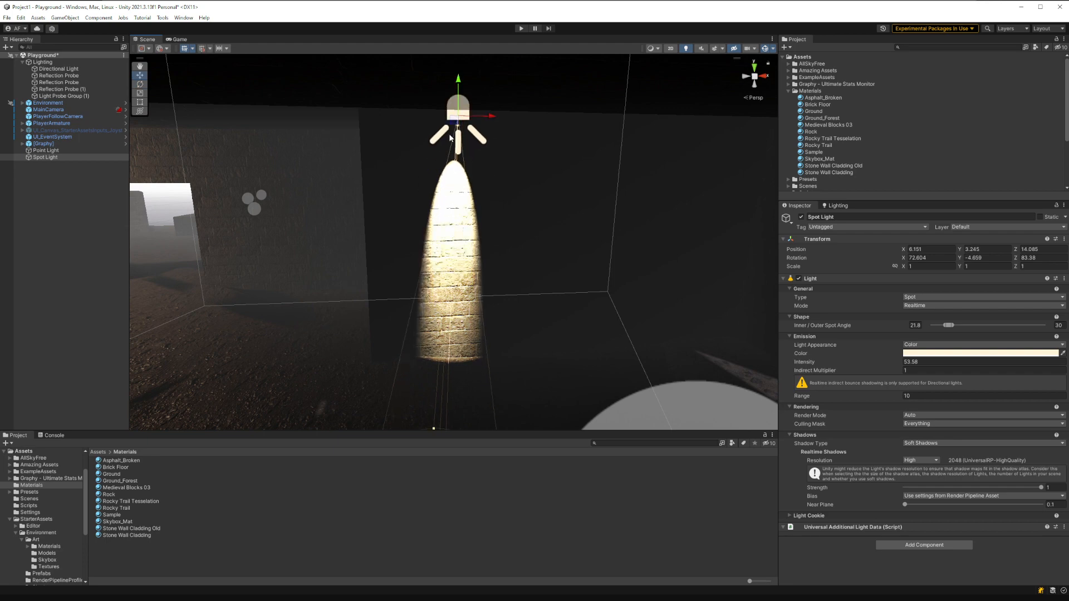
key(a)
right_drag(384, 173, 456, 160)
drag(417, 173, 621, 243)
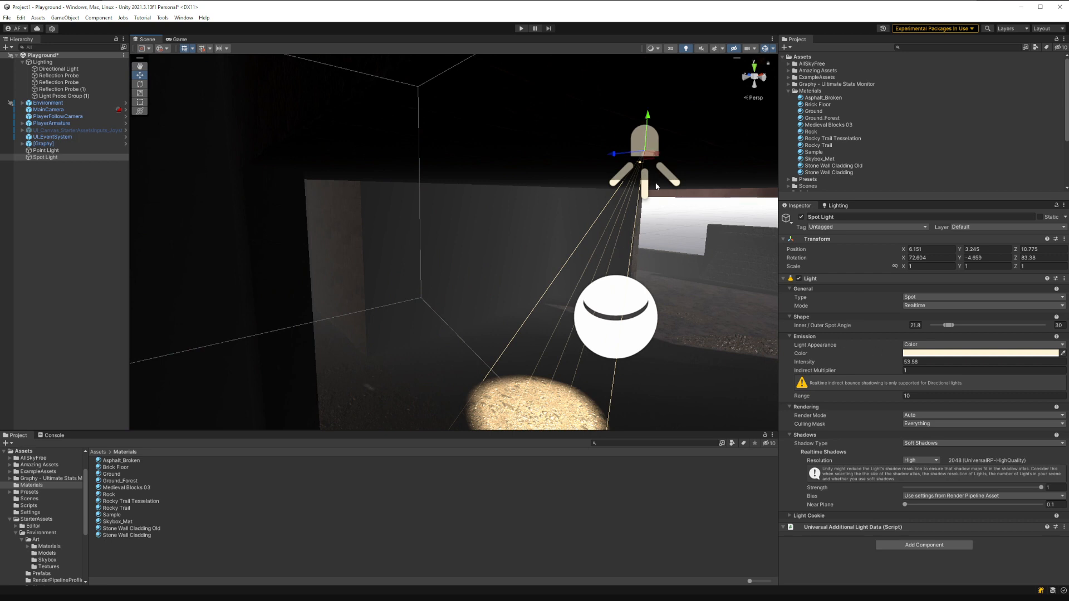
drag(684, 143, 683, 120)
right_drag(639, 256, 82, 206)
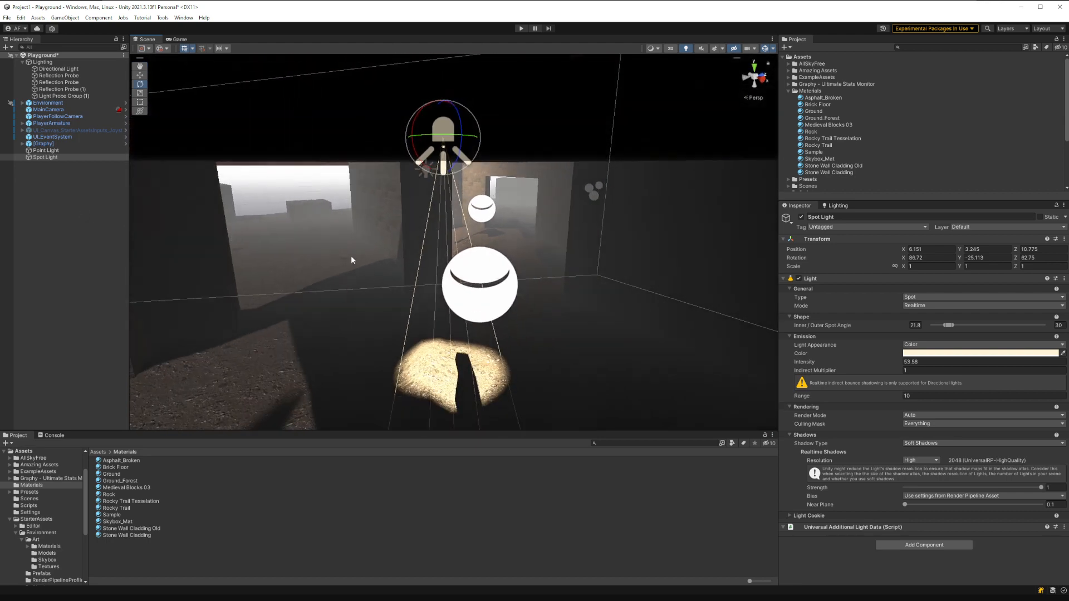
Step: Set the spotlight's shadow type to No Shadows and its indirect multiplier to 0
click(934, 444)
click(934, 453)
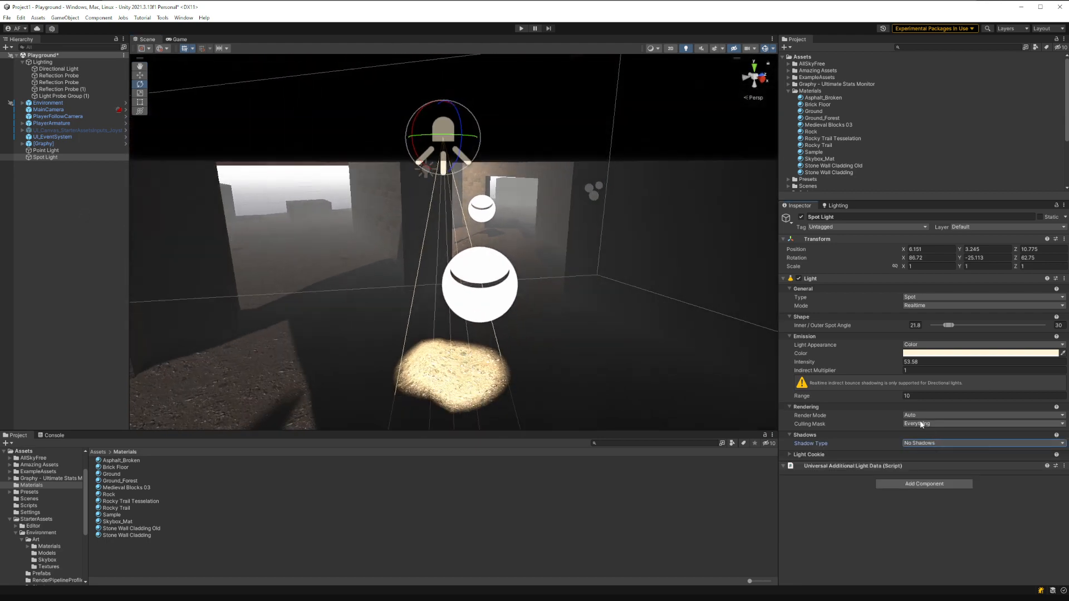
click(902, 370)
drag(927, 369, 883, 372)
text(0)
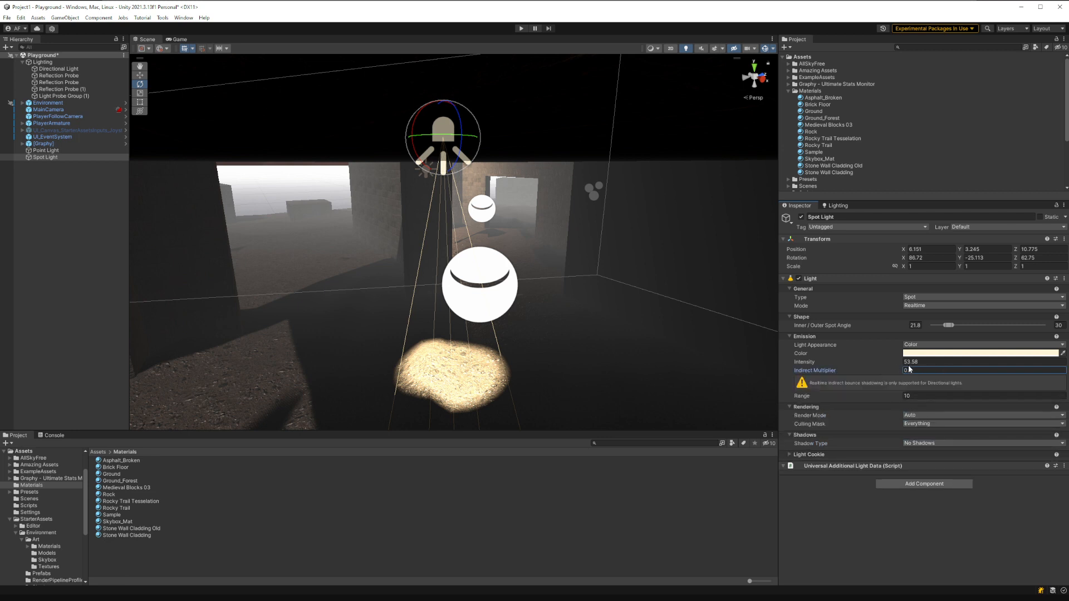
text(0)
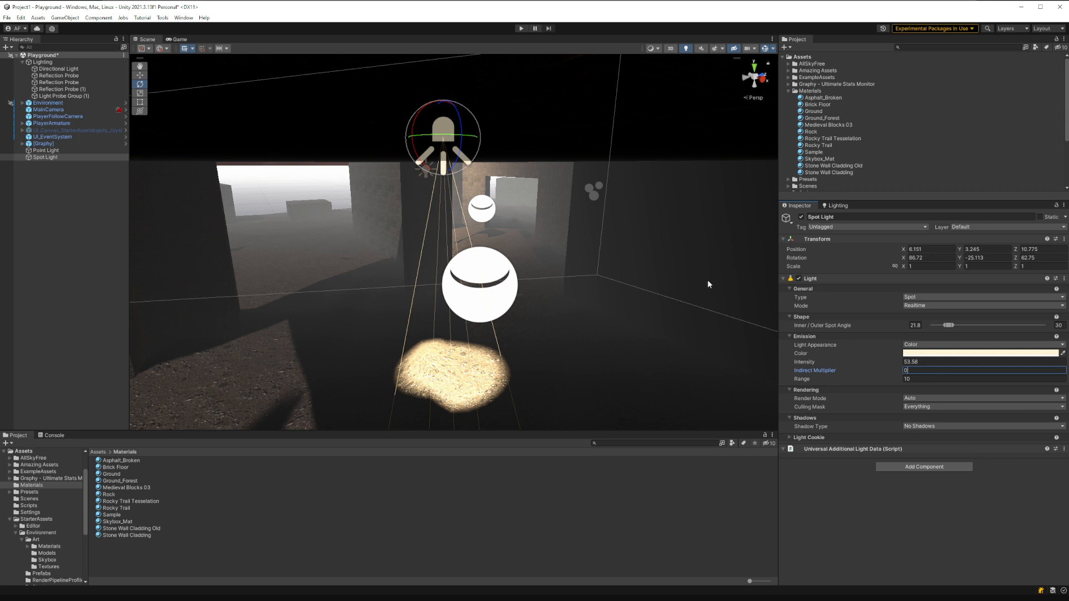
Step: Widen the spotlight's outer spot angle to 96.2 and examine its light cone from inside and outside the room
drag(957, 326, 993, 341)
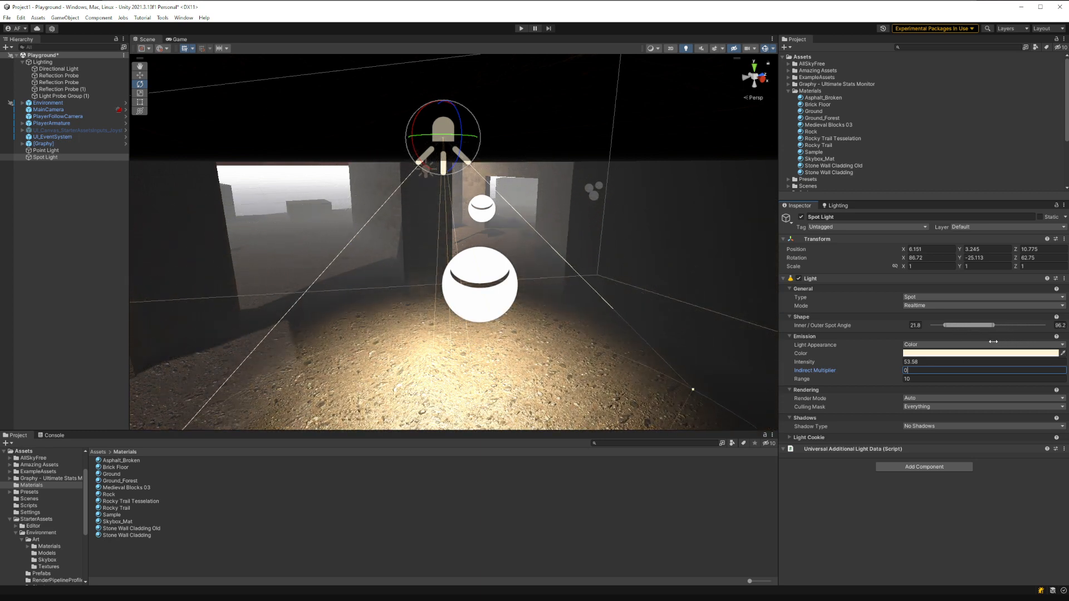
right_drag(516, 318, 503, 293)
scroll(505, 292, down, 6)
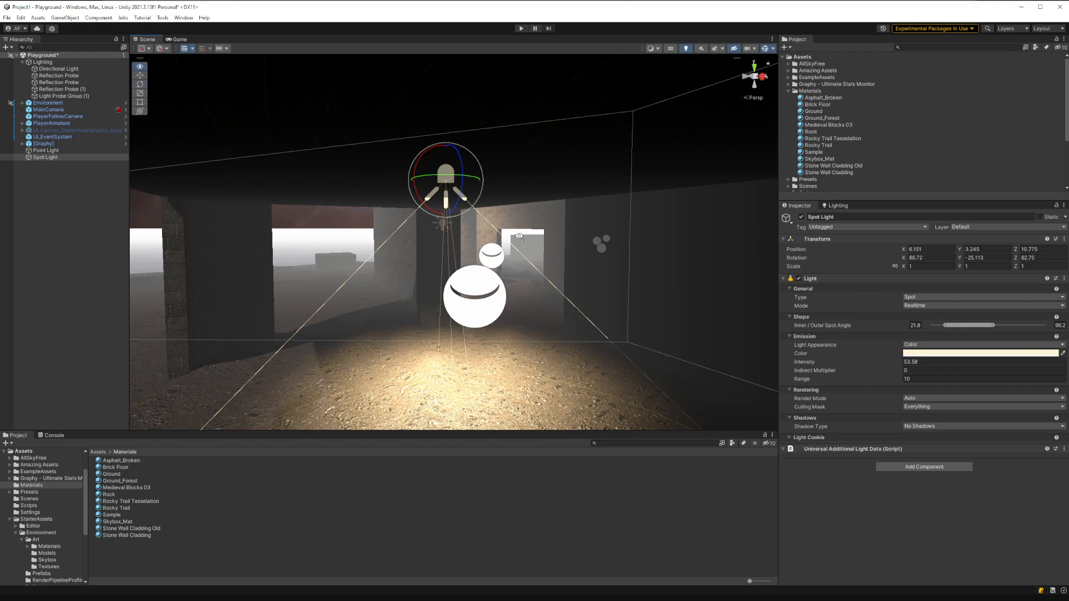
right_drag(519, 236, 580, 224)
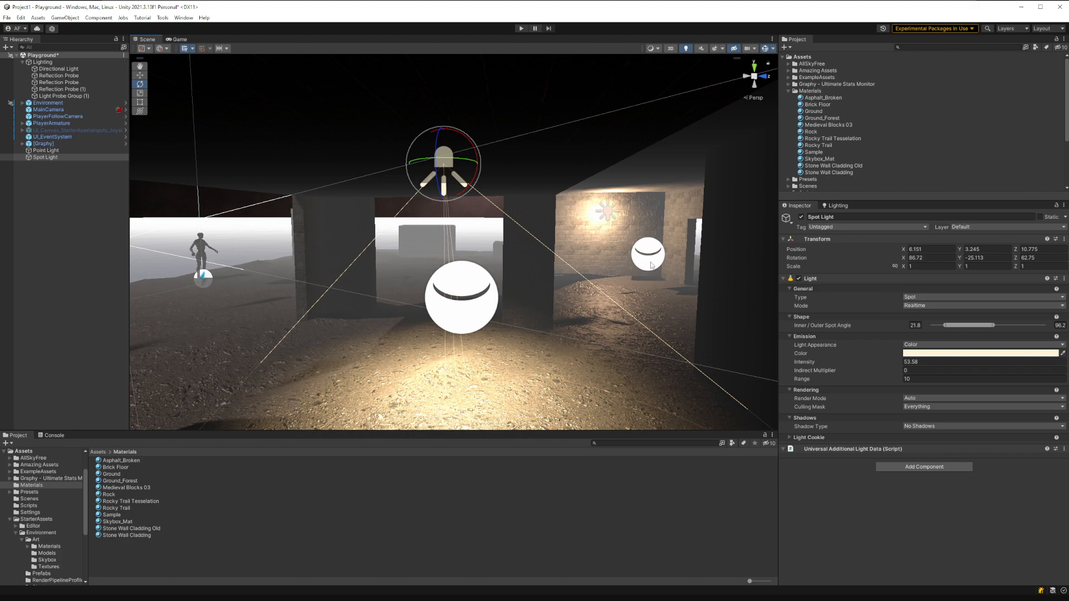
right_drag(528, 269, 715, 282)
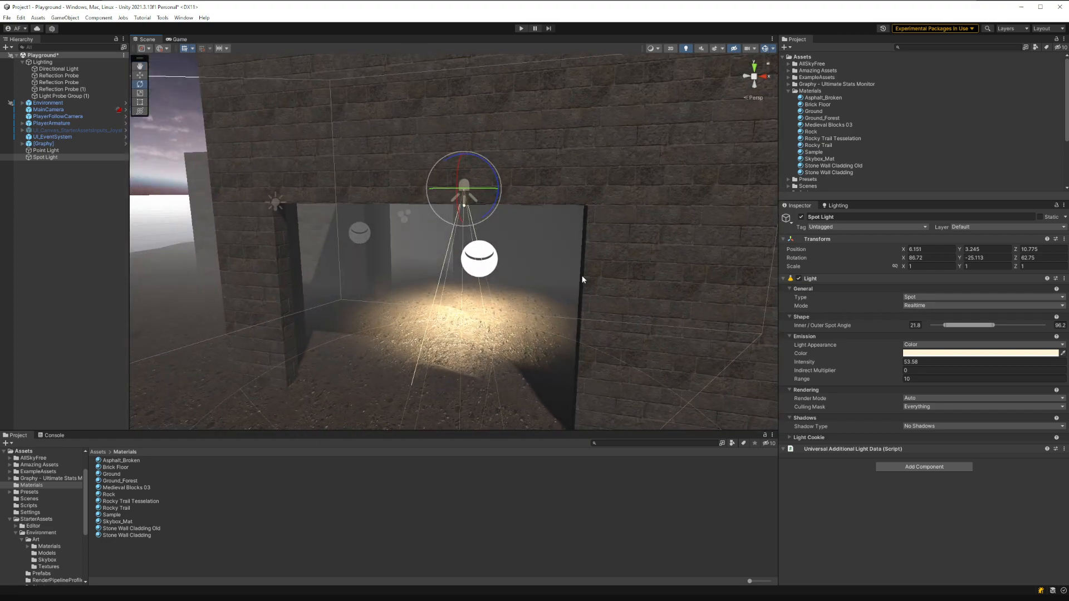
right_drag(582, 280, 456, 265)
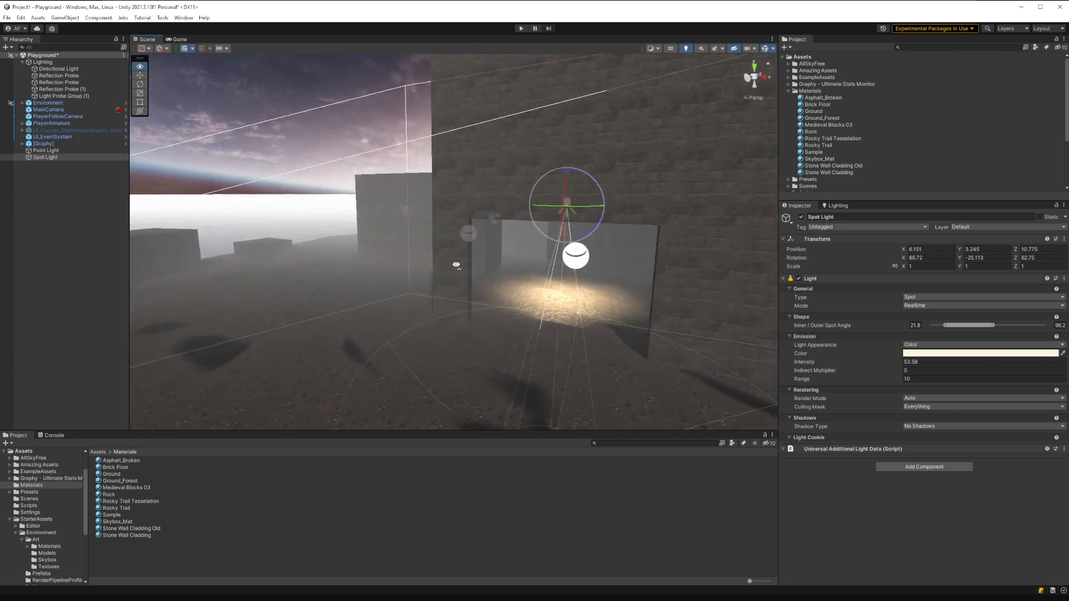
Step: Add an area light in front of the building's doorway and examine its rectangular shape up close
key(f)
right_click(55, 158)
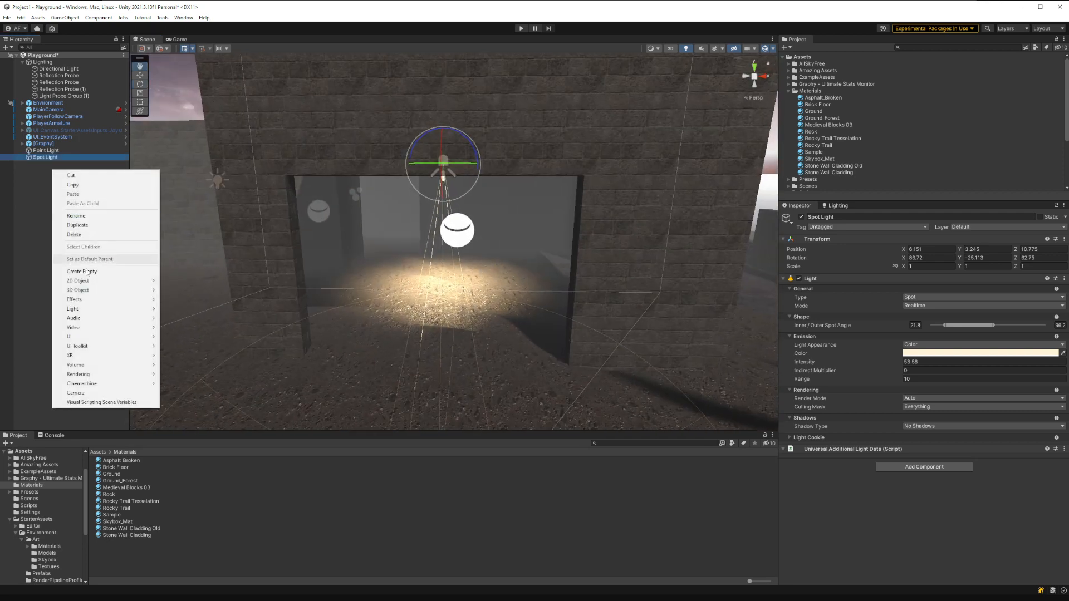
mouse_move(78, 309)
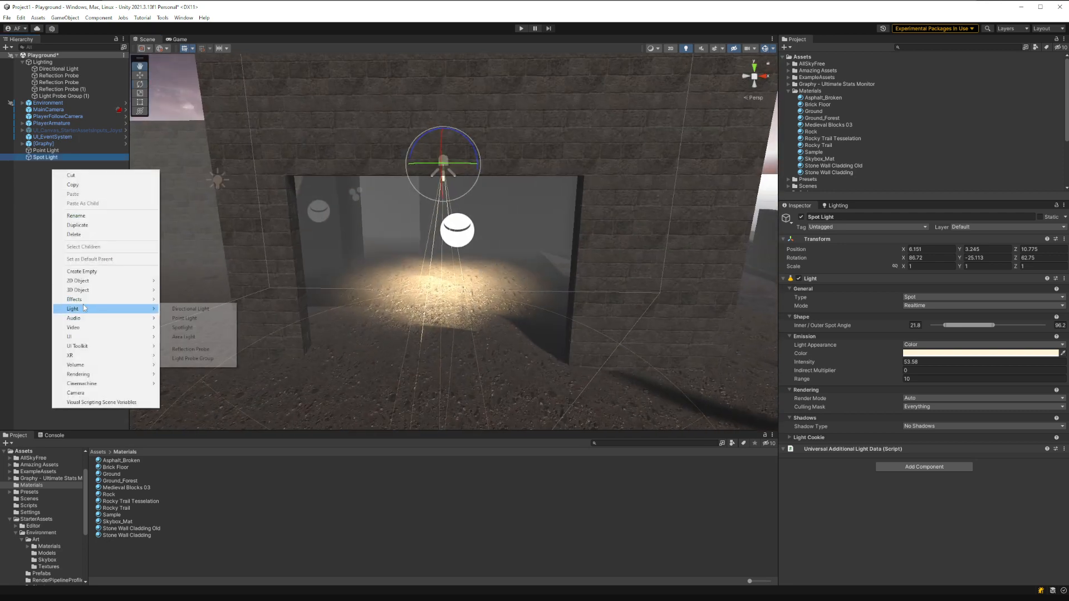
click(183, 337)
key(s)
right_drag(440, 280, 529, 289)
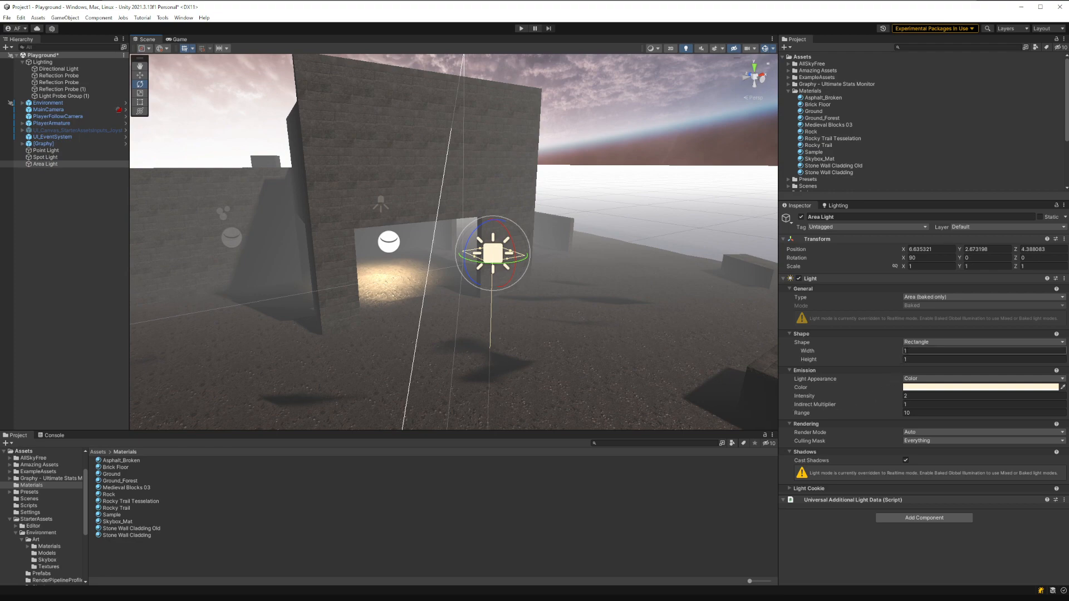
key(w)
right_drag(522, 259, 556, 263)
key(s)
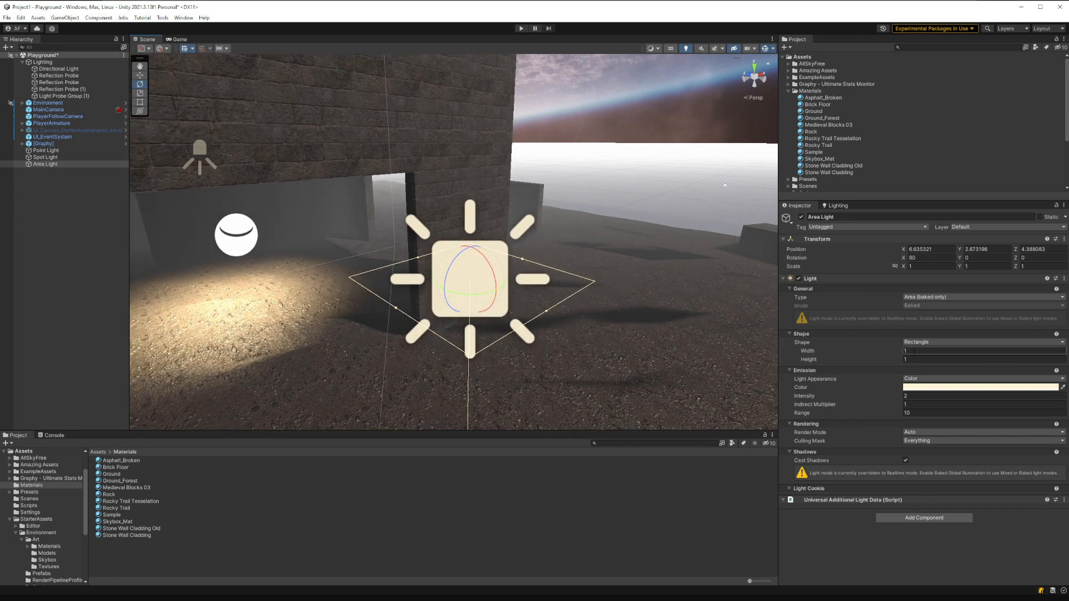
Step: Set the area light's width and height to 20 and check its enlarged rectangle from a distance
text(20)
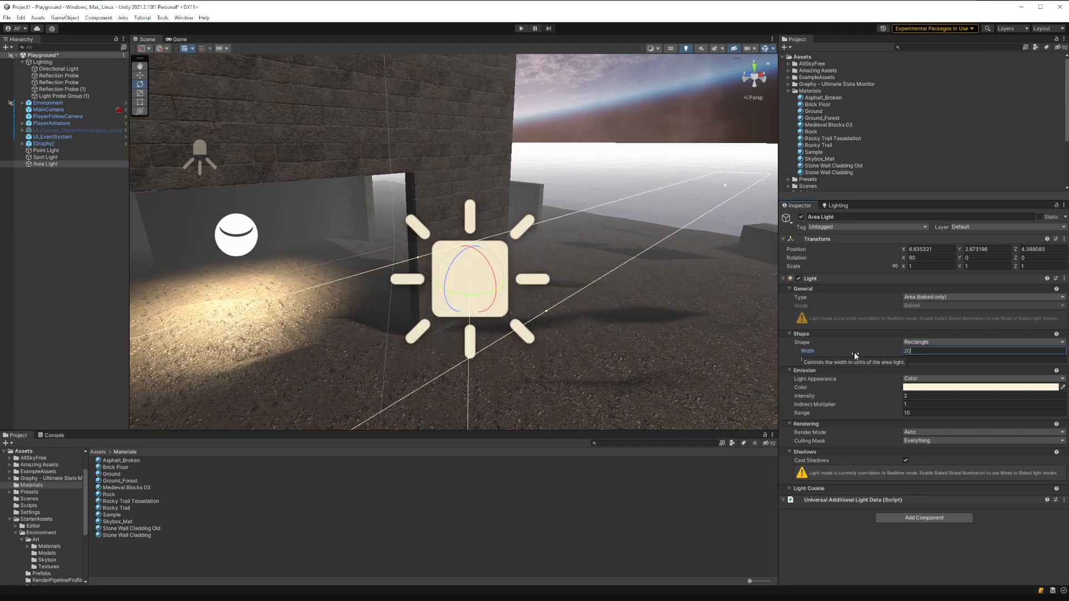
key(Tab)
text(20)
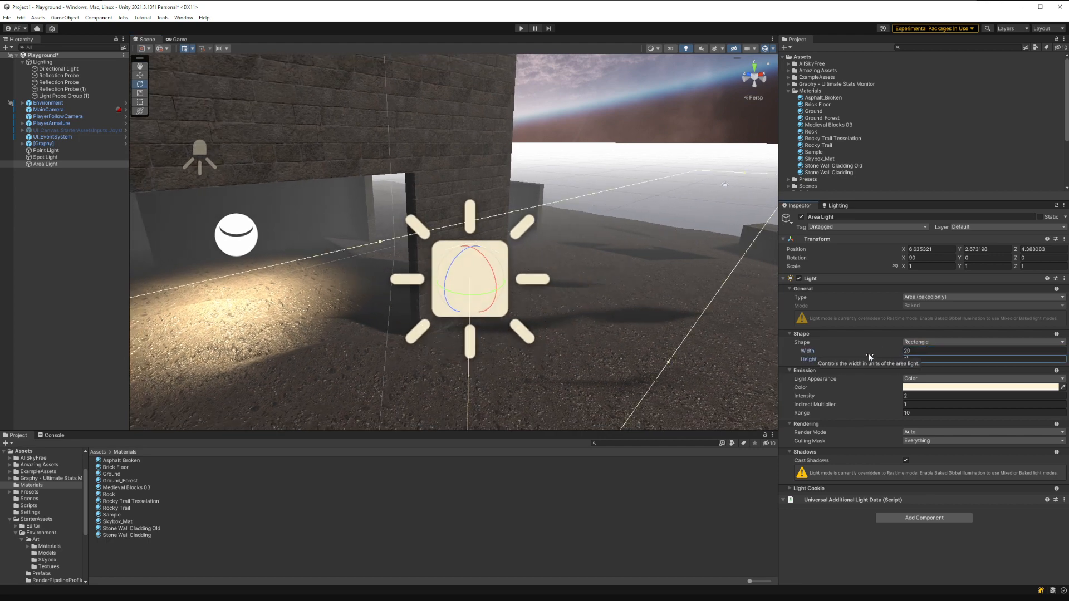
key(Return)
right_drag(434, 284, 474, 285)
key(s)
key(w)
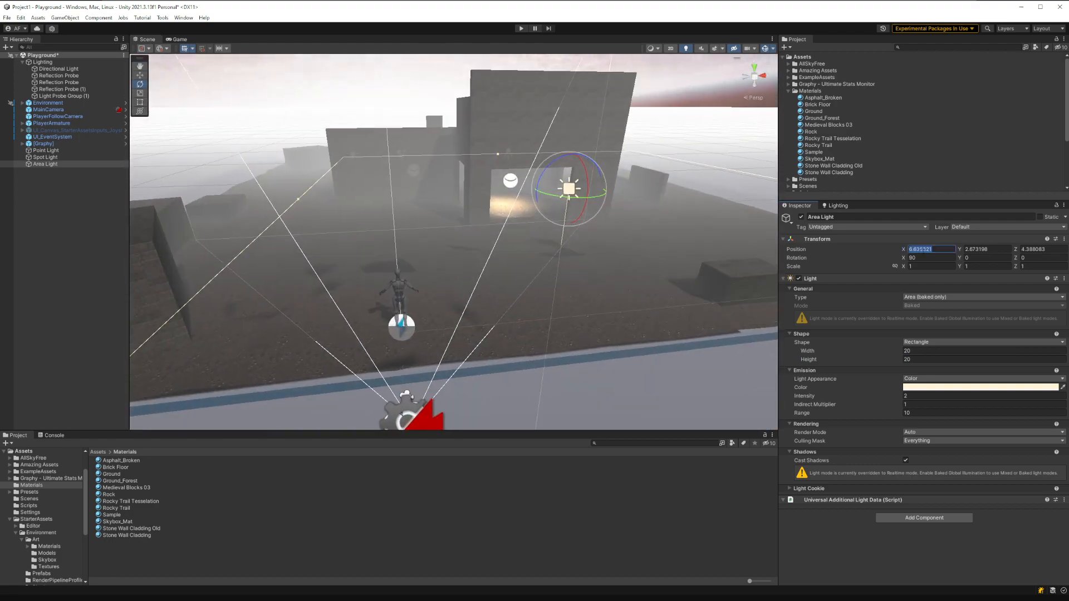
Step: Place the area light at position X 0, Y 0, Z 0, near the player character
text(0)
key(Tab)
text(0)
key(Tab)
text(0)
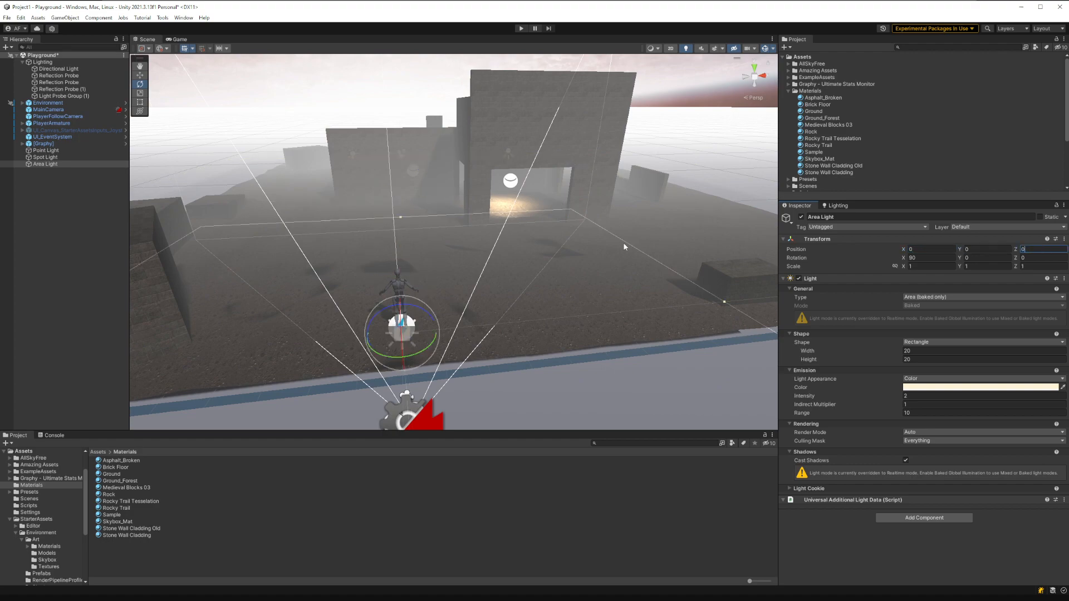
right_drag(623, 246, 580, 236)
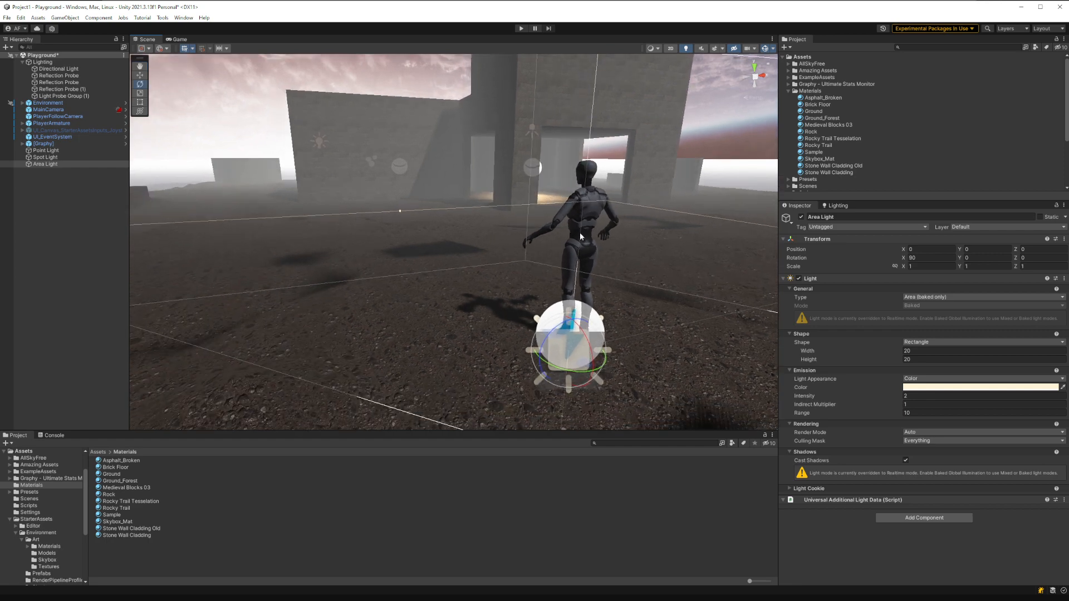
Step: Raise the area light's intensity to 6.61 and change its shape to Disc
click(902, 396)
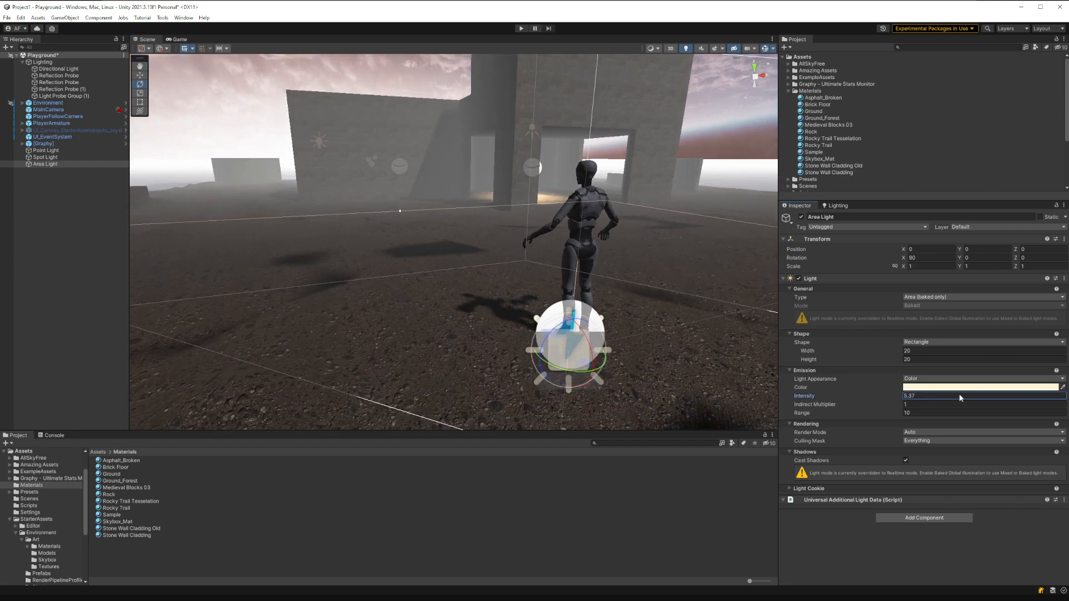
click(923, 342)
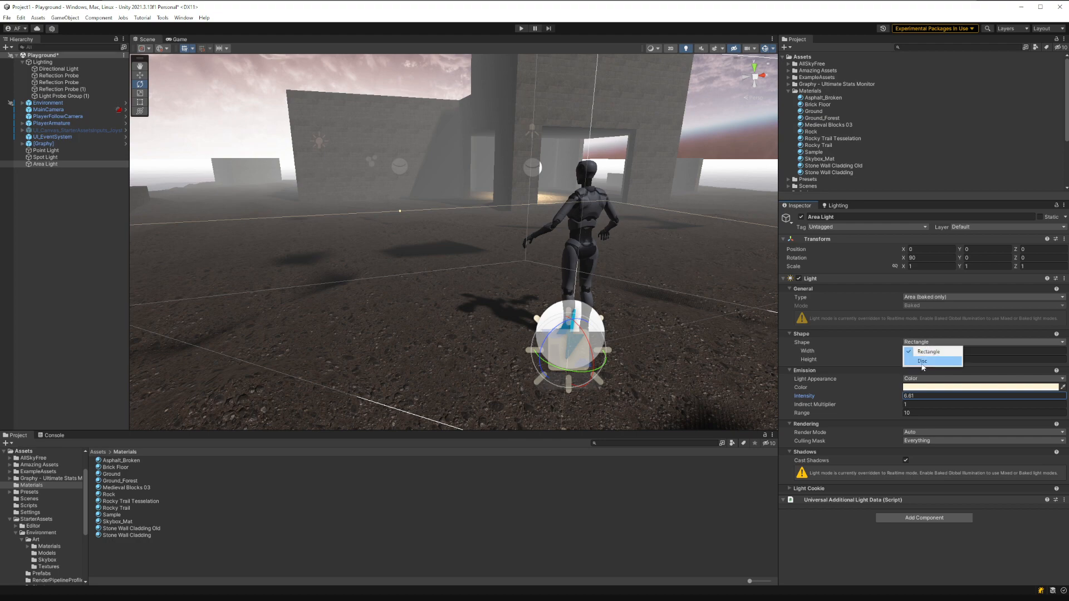
click(923, 361)
right_drag(640, 356, 509, 288)
Step: Switch the area light's light appearance to Filter and Temperature
click(921, 370)
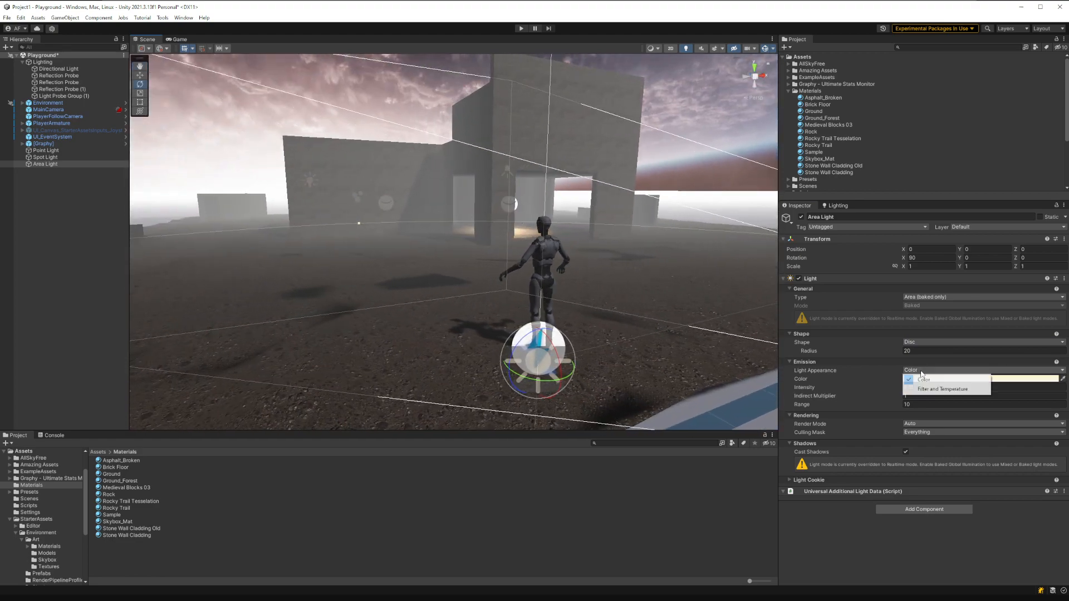
click(930, 390)
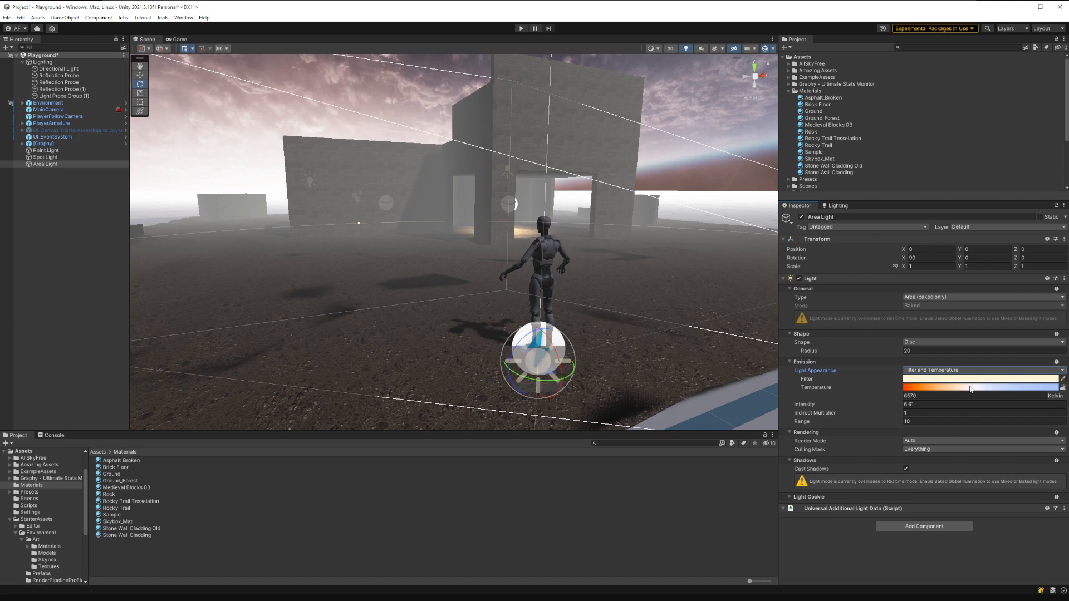
Step: Disable the Directional Light object in the scene
click(59, 68)
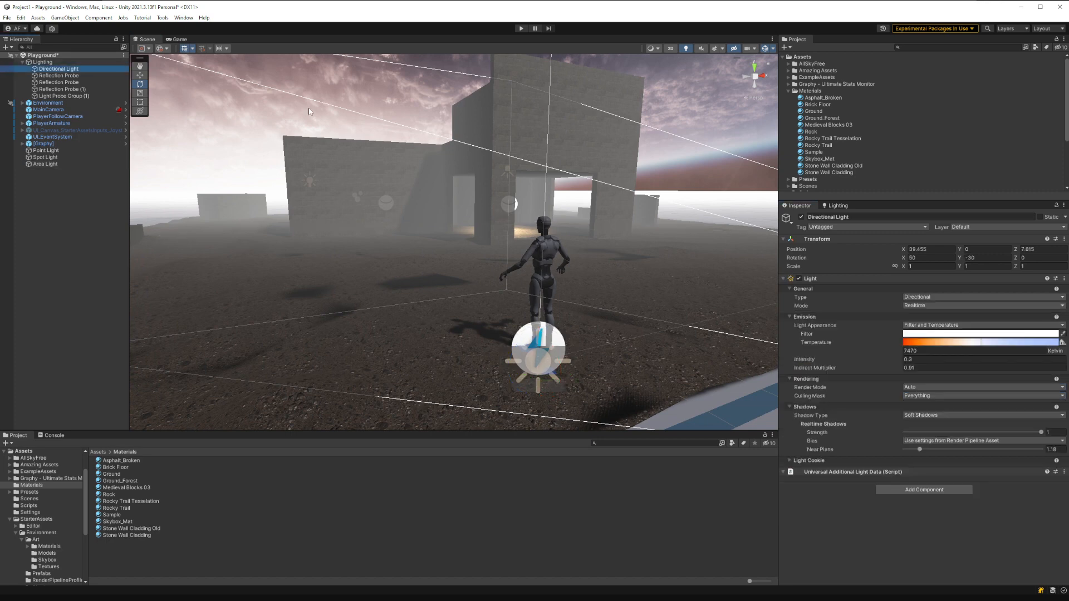
click(801, 216)
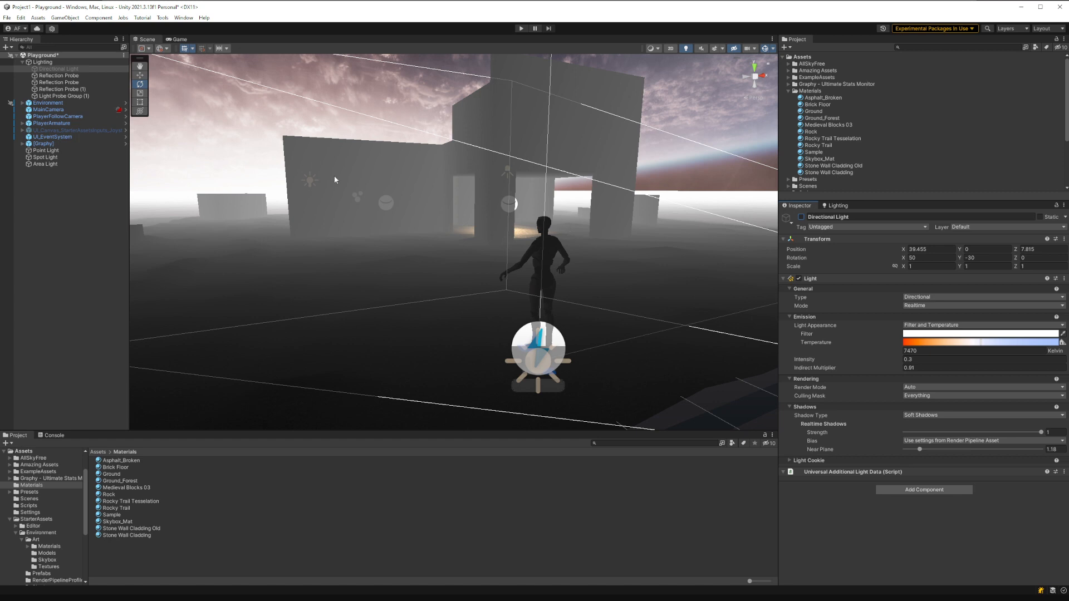
Step: Reselect the area light and set its color temperature to about 6710 Kelvin
click(309, 179)
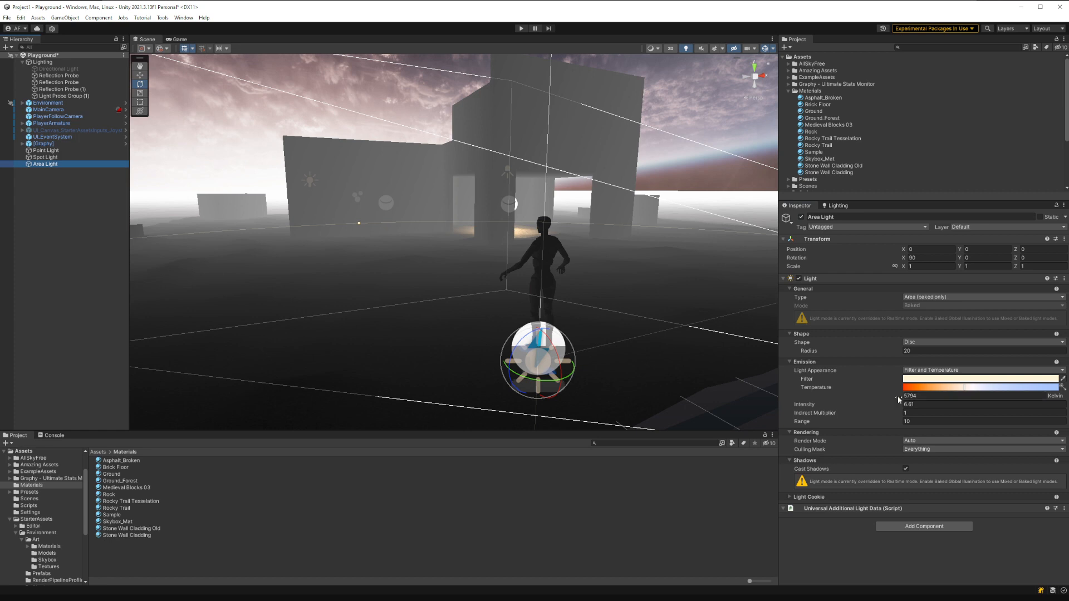
click(984, 388)
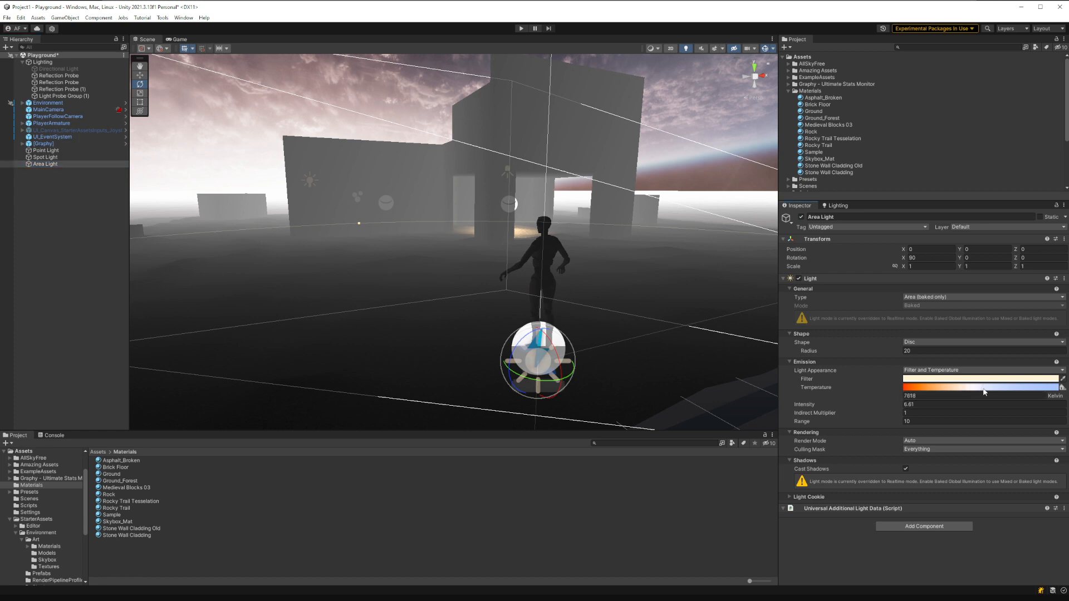
drag(1026, 394, 988, 395)
Step: Set the area light's intensity to 100 and its range to about 17.82
click(905, 404)
text(100)
drag(911, 422, 985, 421)
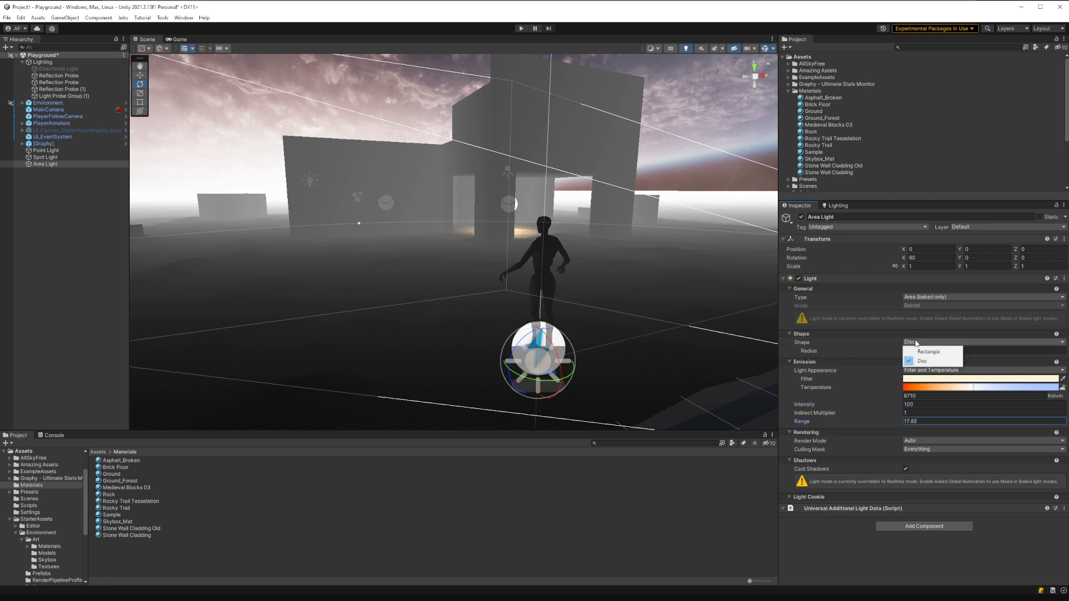
Step: Change the area light's shape back to Rectangle and keep its type as Area (baked only)
click(927, 351)
click(926, 298)
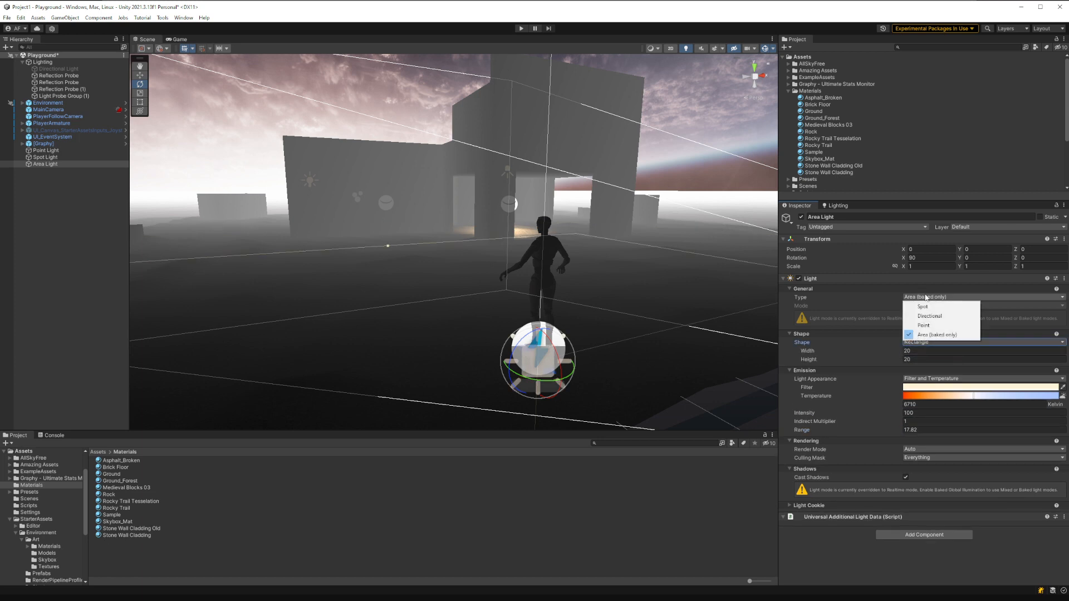
click(942, 335)
Step: Enable Baked Global Illumination in the scene's mixed lighting settings and return to the area light's properties
click(834, 207)
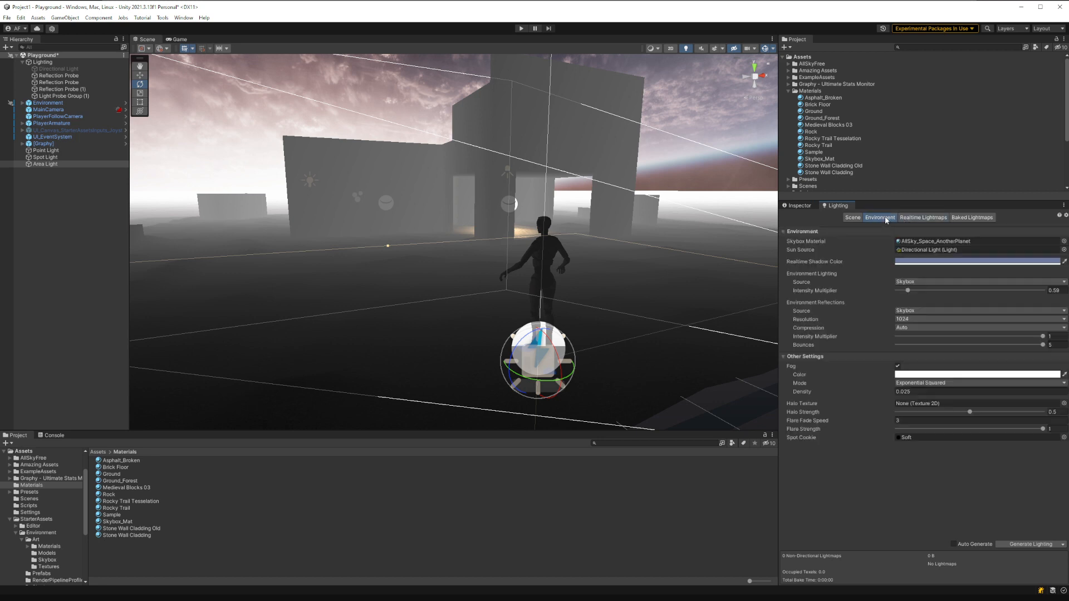
click(851, 218)
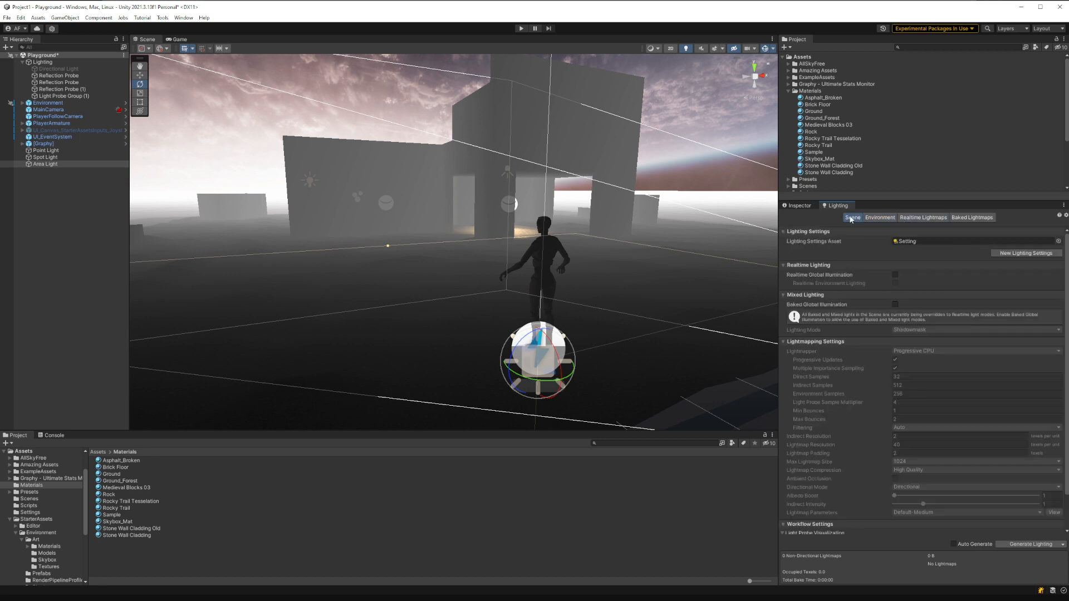
click(895, 304)
click(800, 205)
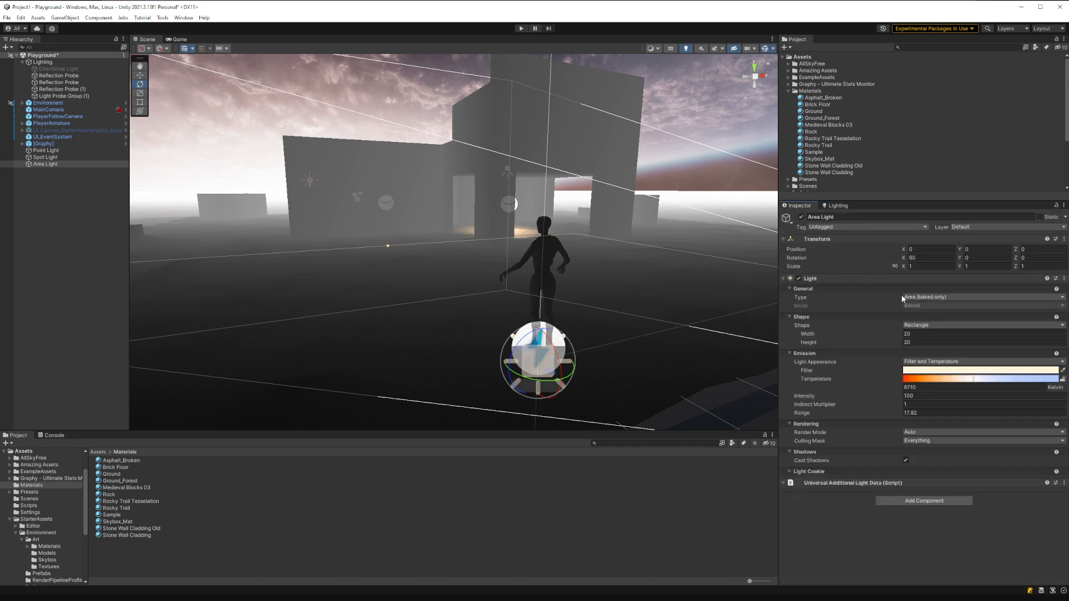
Step: Move the area light along Z to about 4.59, toward the building
key(s)
right_drag(505, 211, 536, 259)
key(w)
key(s)
key(w)
drag(449, 228, 395, 216)
key(w)
right_drag(515, 229, 494, 218)
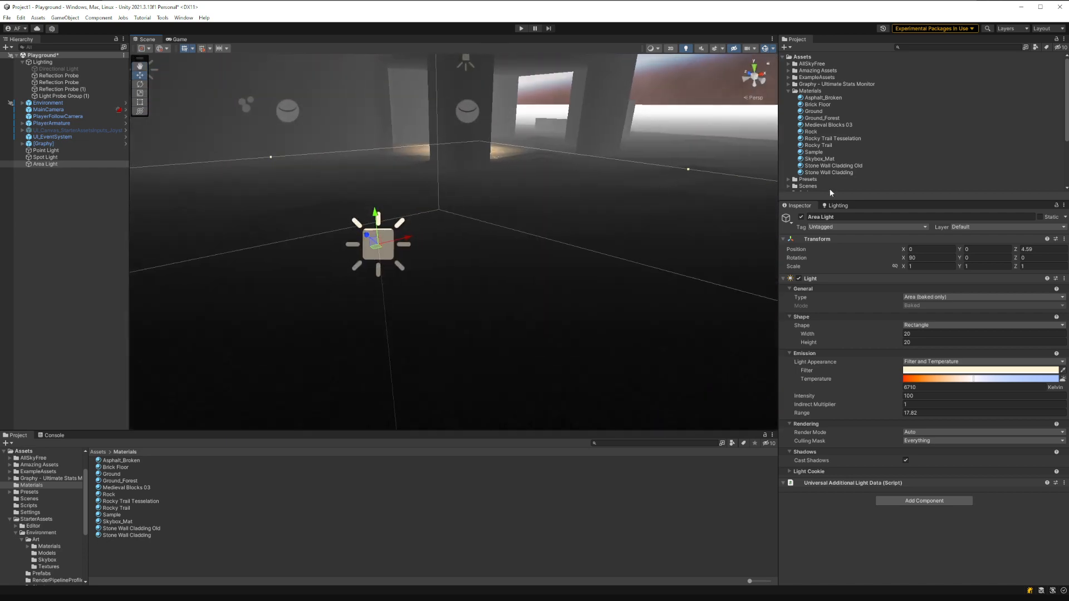
Step: Generate the scene's baked lighting and look over the ground and building around the character
click(835, 206)
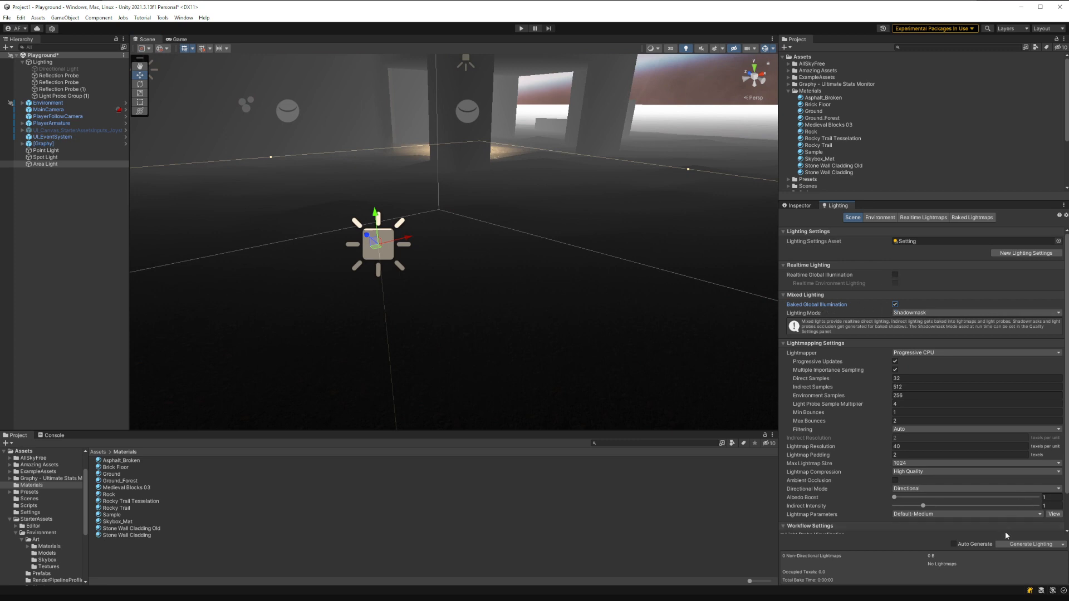
click(1016, 546)
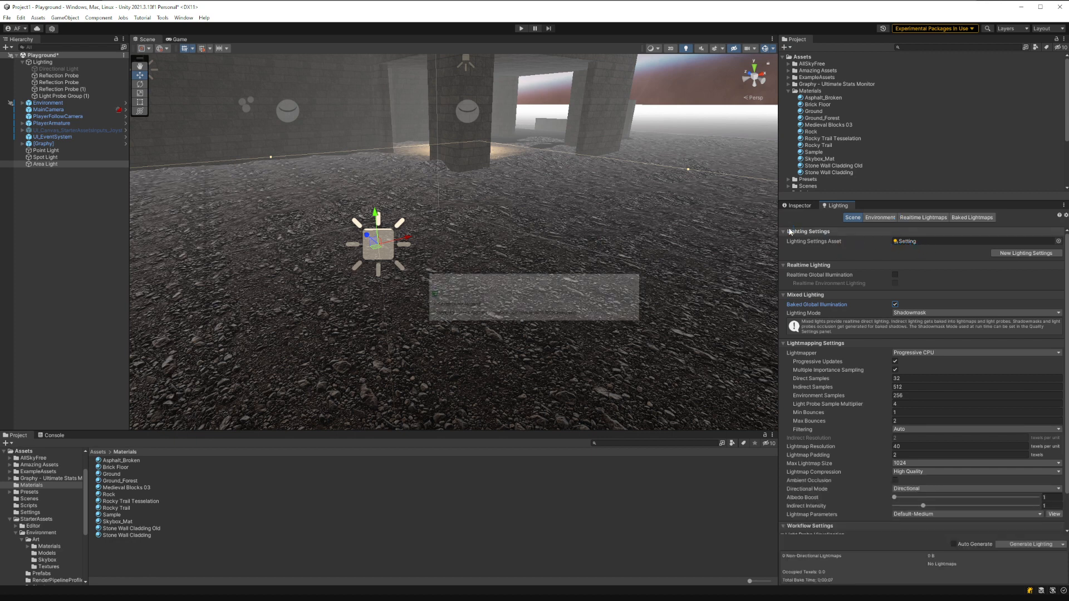
alt+drag(530, 190, 499, 192)
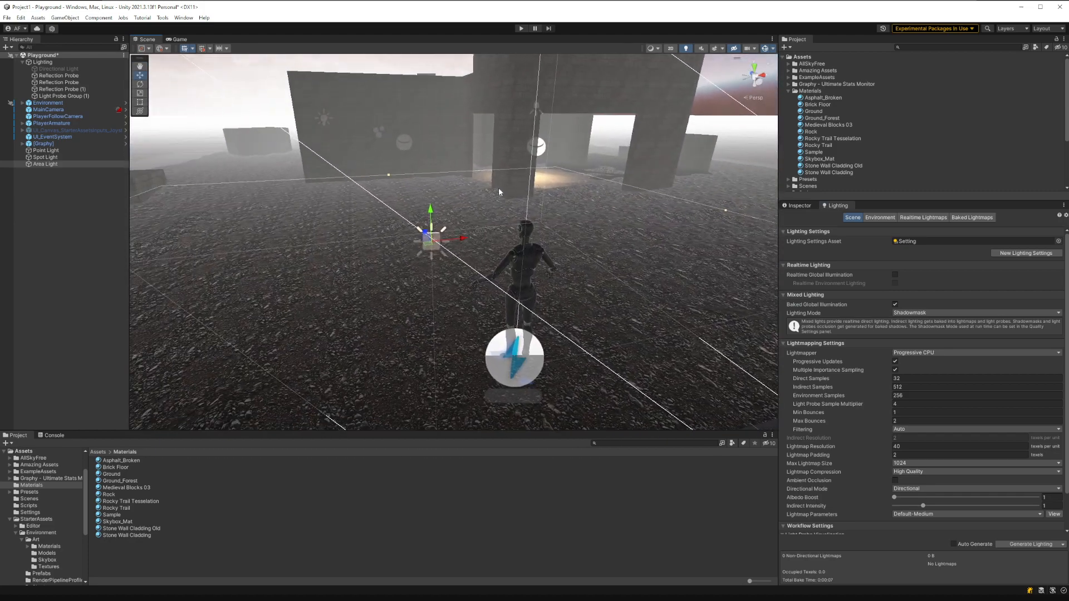
Step: Look through the realtime lightmaps, baked lightmaps and environment lighting settings
click(928, 217)
click(956, 219)
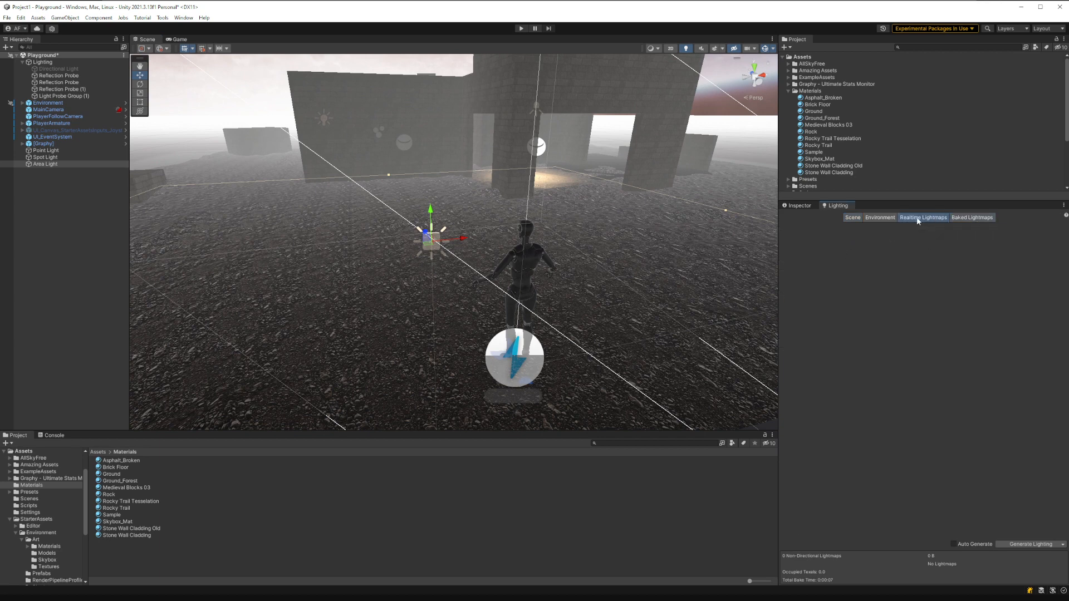
click(880, 217)
Step: Inspect the light probe group around the building, turning it off and on to compare the lighting
alt+drag(490, 217, 709, 206)
right_drag(709, 206, 375, 184)
click(62, 96)
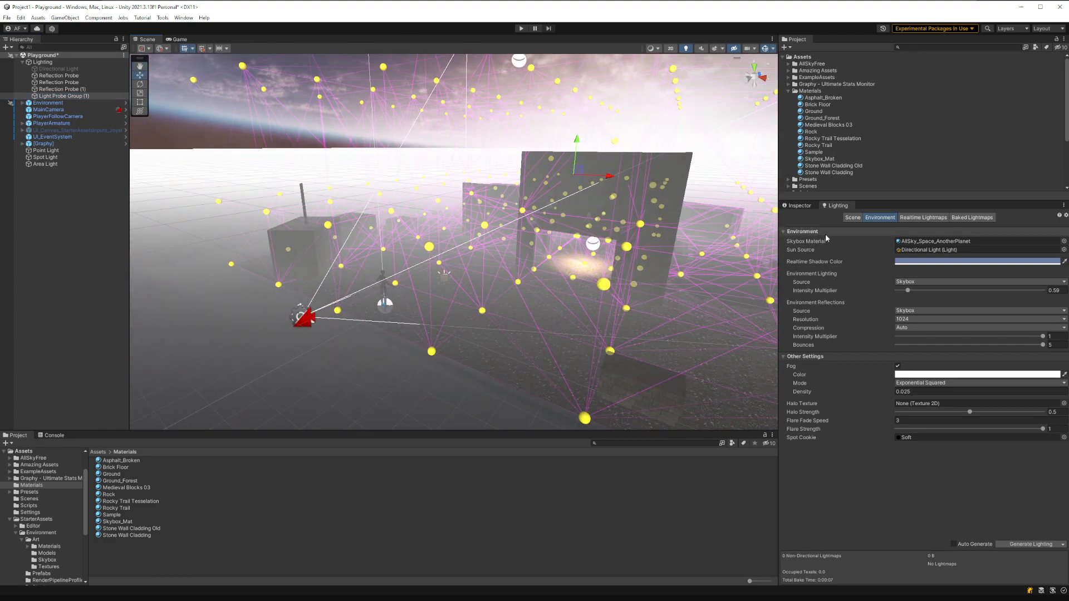
click(796, 207)
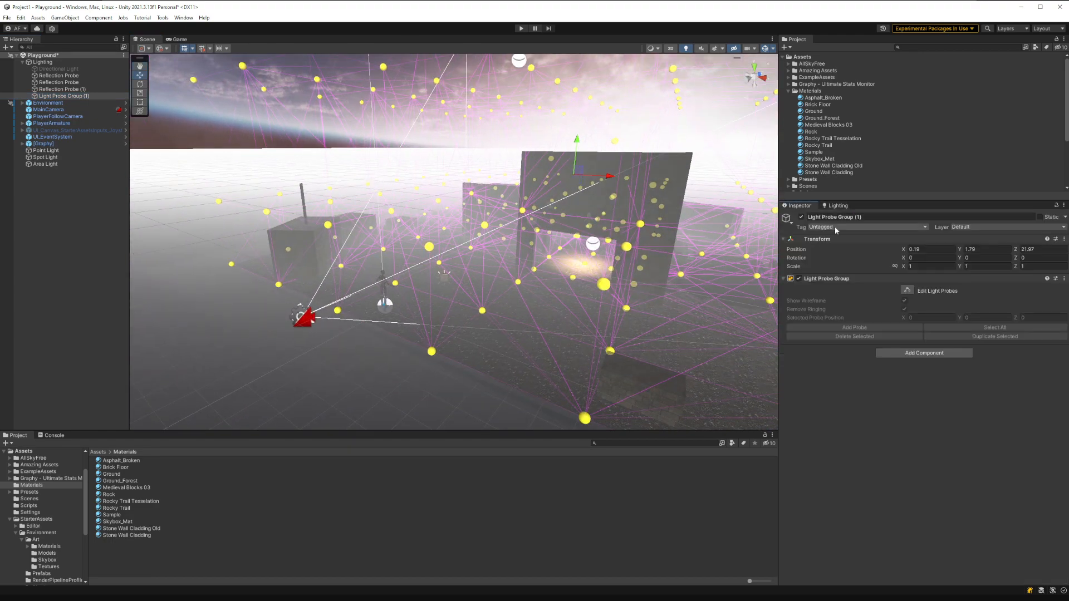
click(802, 217)
click(802, 217)
click(802, 216)
click(802, 216)
right_drag(590, 199, 774, 187)
key(w)
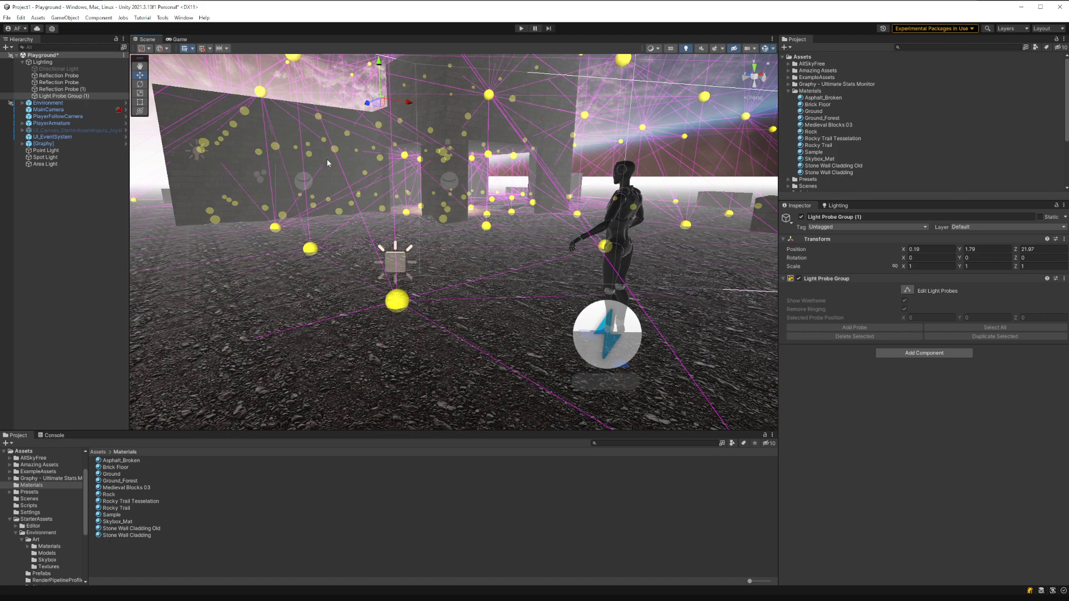
Step: Examine the second reflection probe's settings and the reflections on the nearby stone wall
click(66, 82)
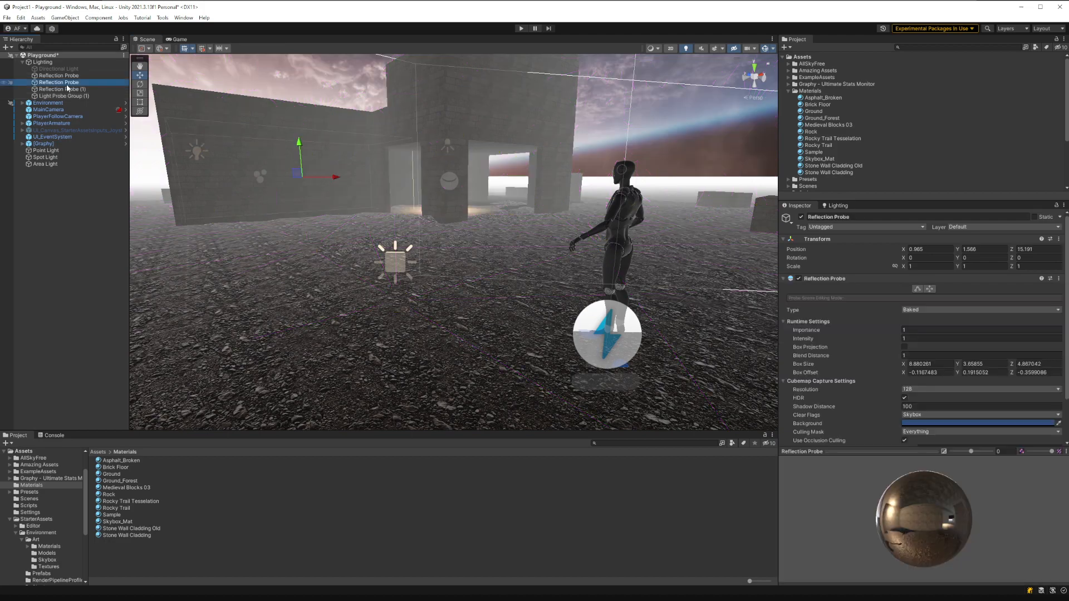
right_drag(480, 247, 361, 219)
key(w)
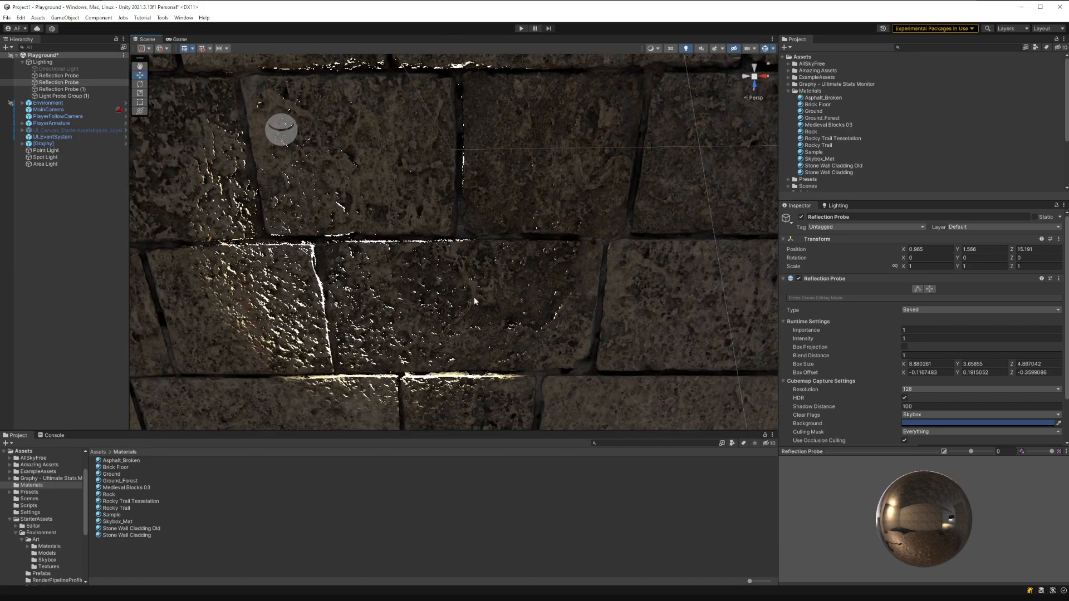
right_drag(475, 301, 574, 279)
click(546, 280)
Step: Review the area light's settings and the scene's realtime and baked lightmap data
click(45, 163)
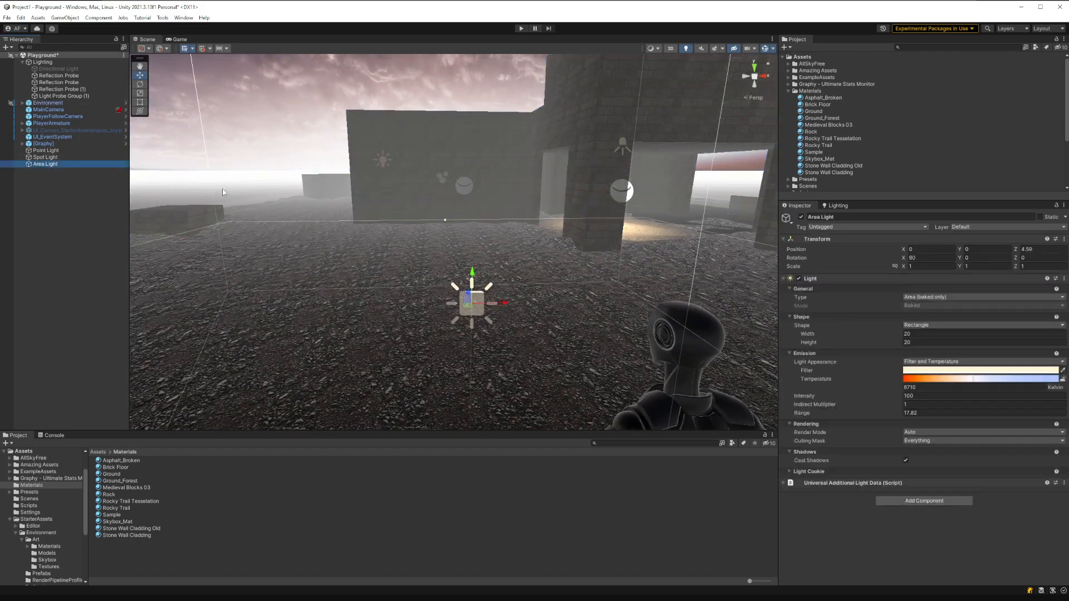
right_drag(395, 286, 490, 292)
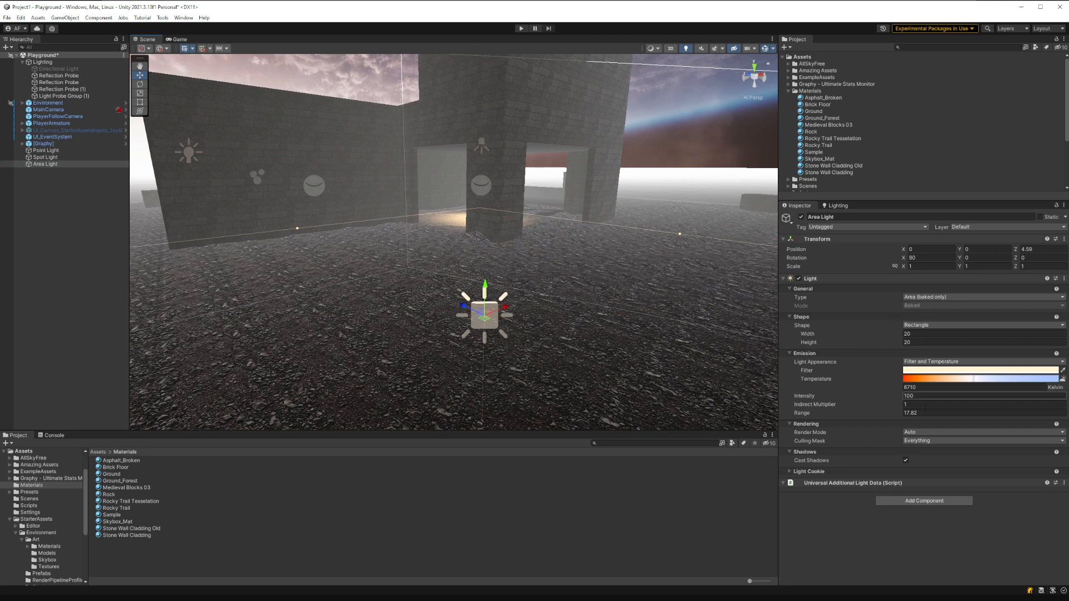
click(837, 205)
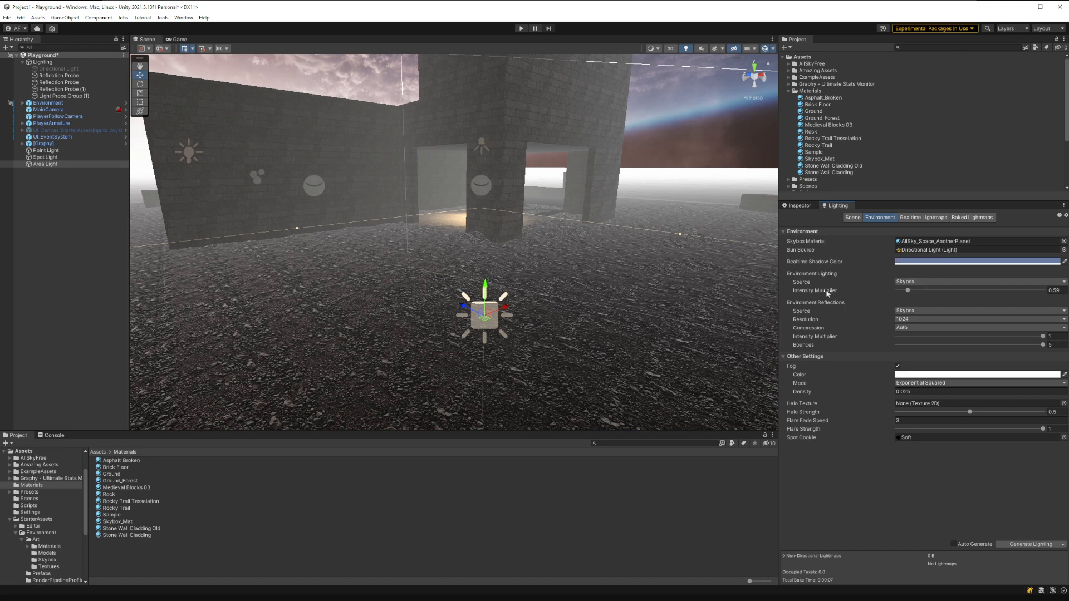
click(939, 221)
click(960, 219)
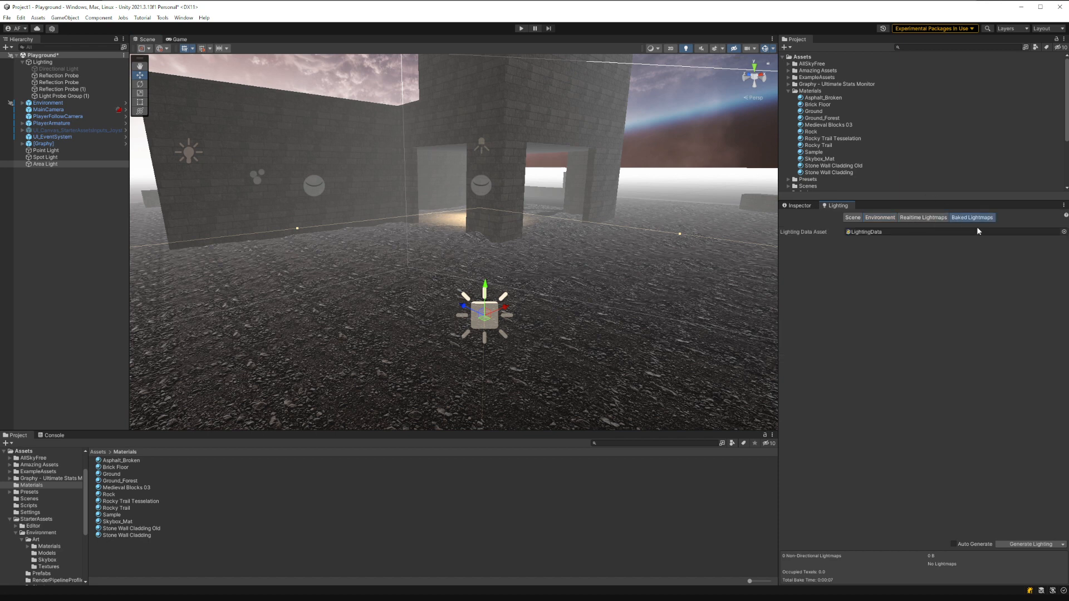
Step: Clear the scene's baked lighting data
click(1061, 544)
click(1033, 564)
scroll(433, 201, up, 3)
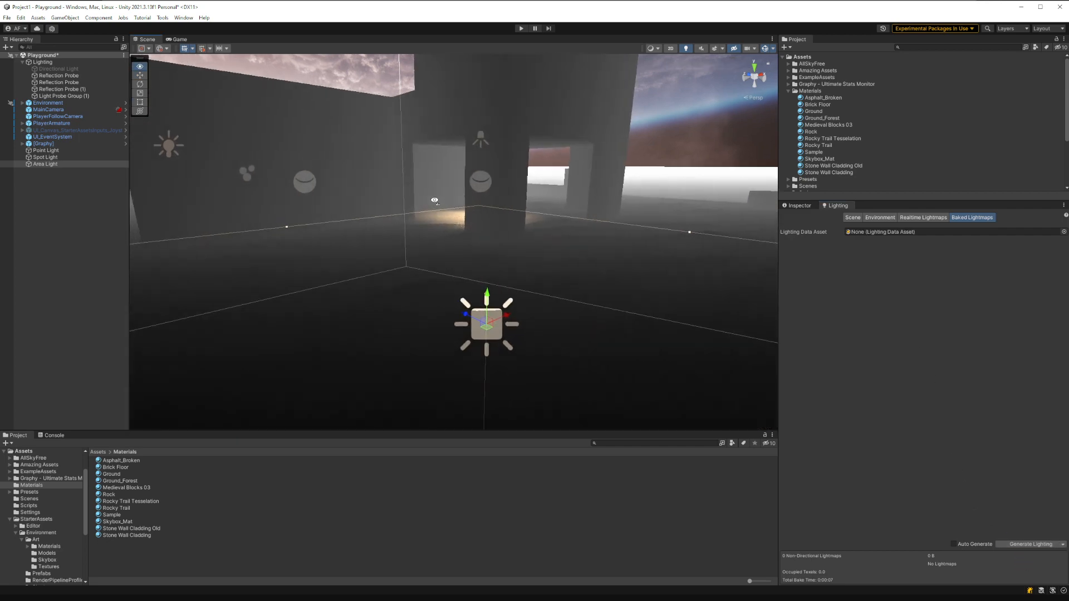
Step: Delete the area light from the scene
right_drag(433, 200, 196, 209)
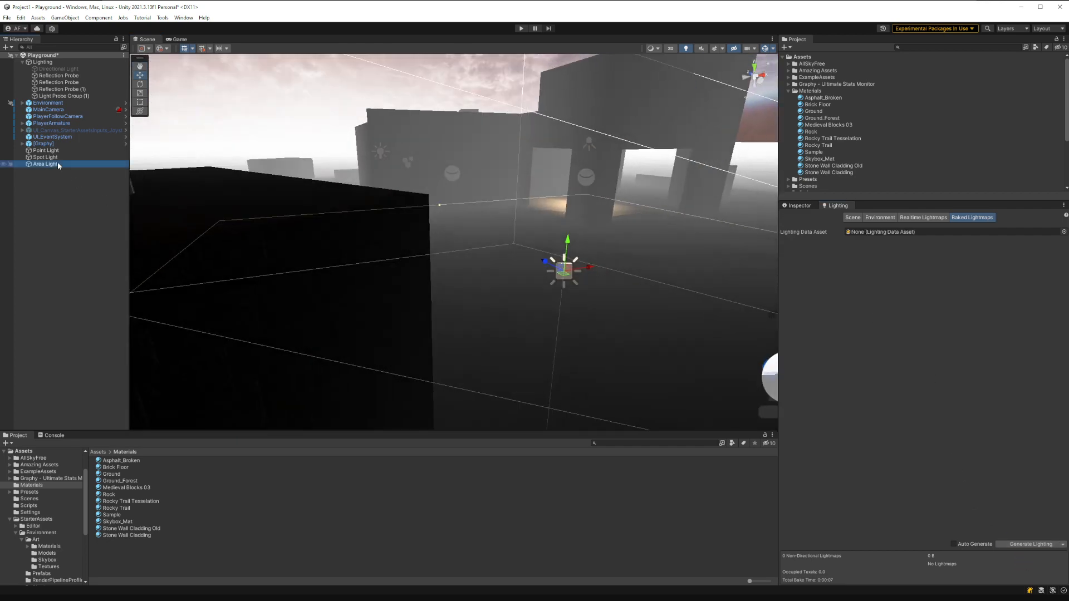
key(Delete)
right_drag(456, 201, 357, 198)
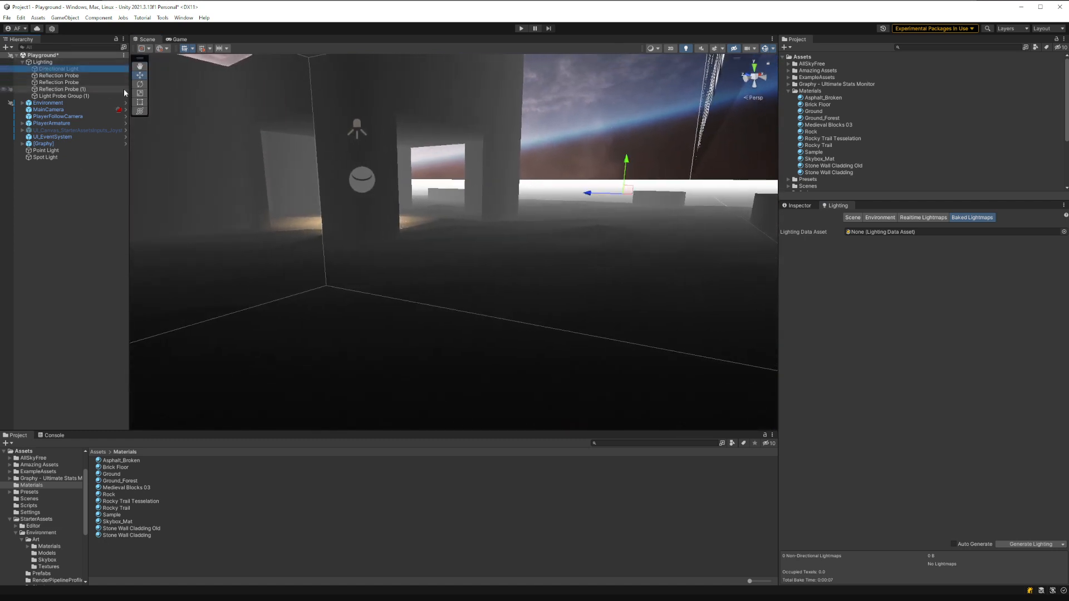
Step: Review the settings of the Directional Light, Point Light and Spot Light, including the directional light's available modes
click(794, 205)
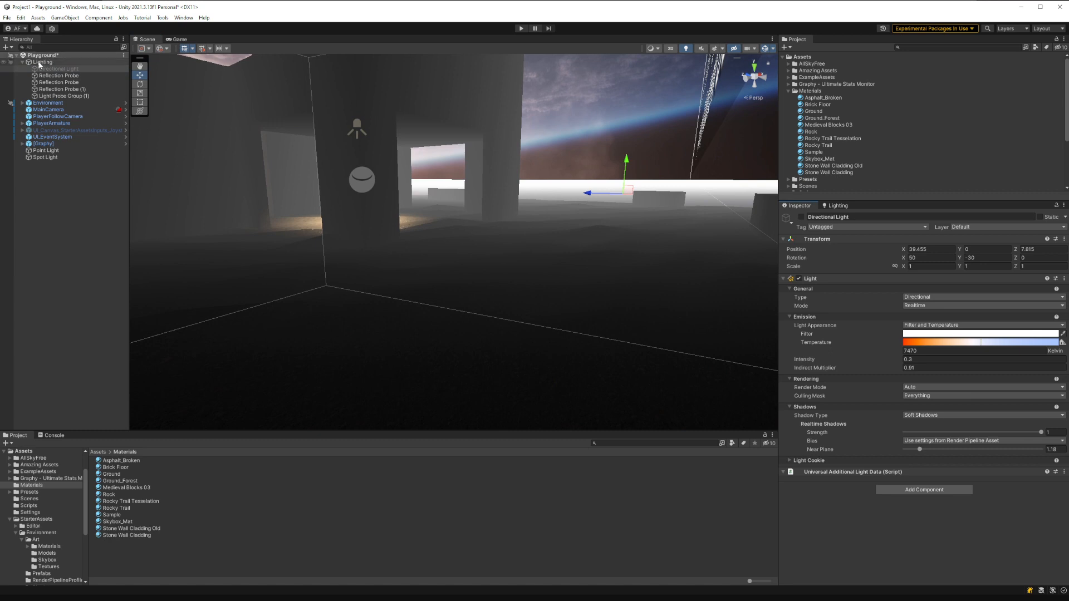
click(47, 151)
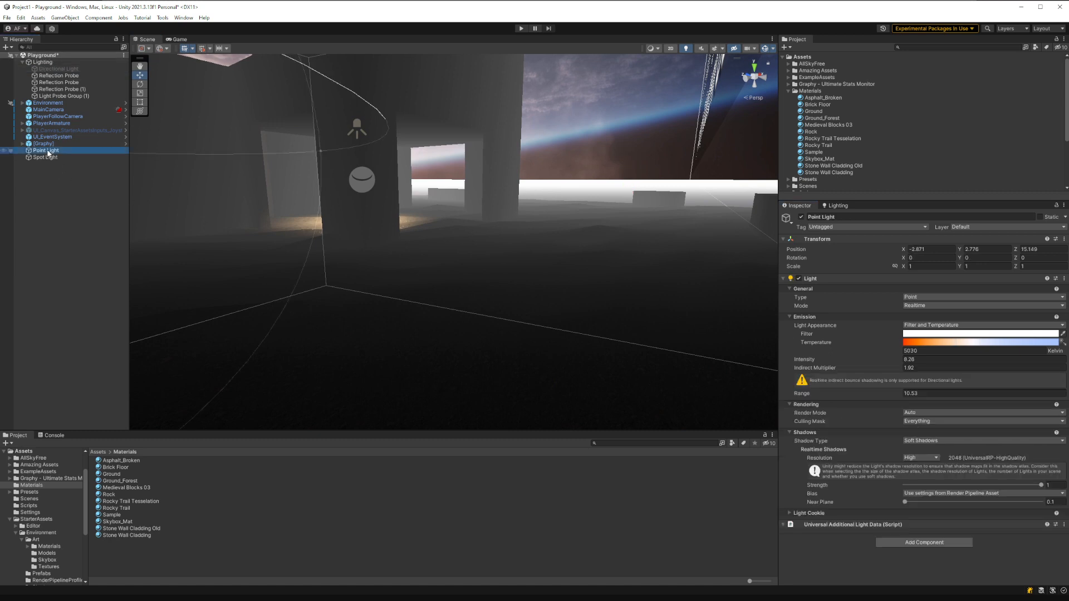
click(47, 158)
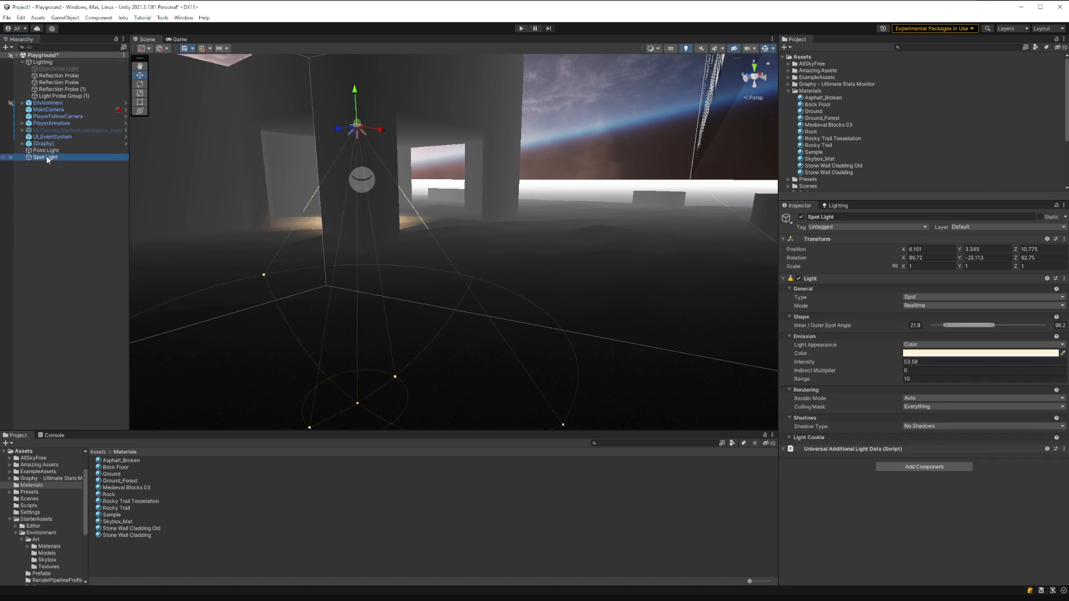
click(51, 68)
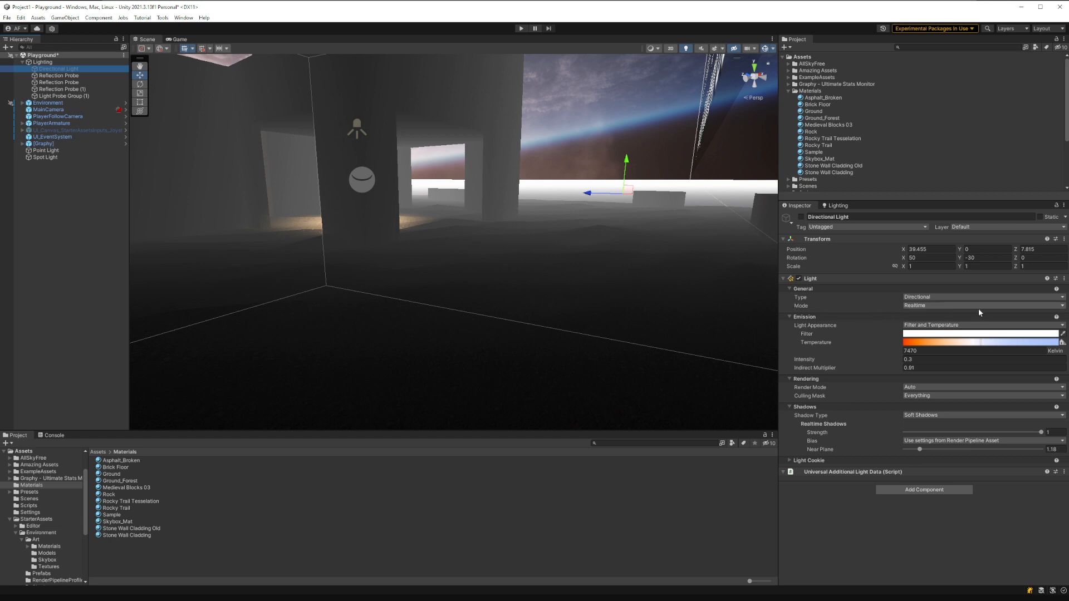
click(905, 306)
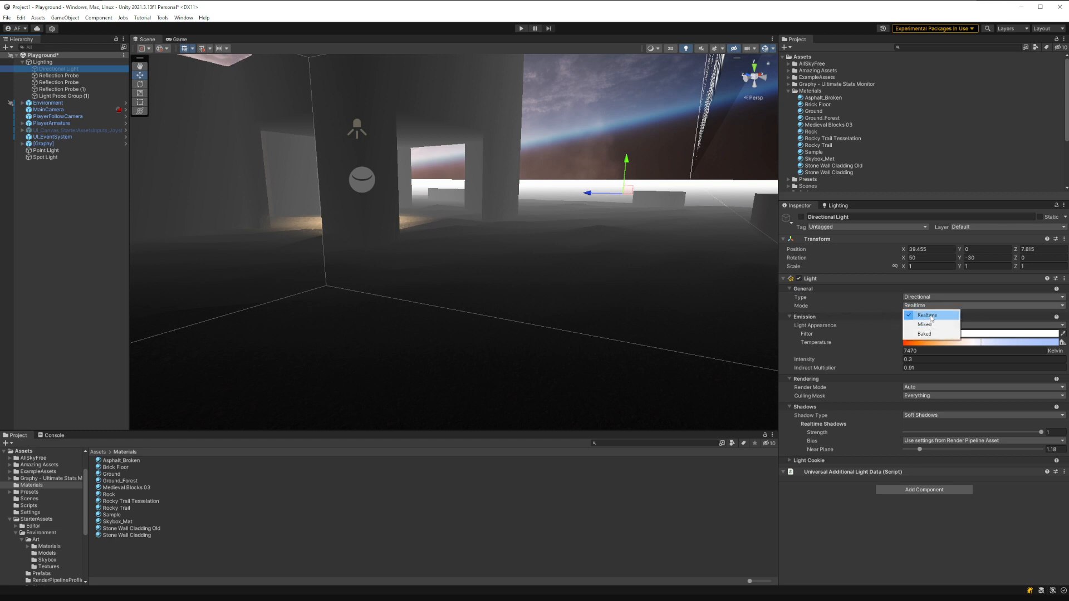
Step: Play the scene with the realtime lights, walk the character around with rendering statistics displayed, and stop playback
click(521, 29)
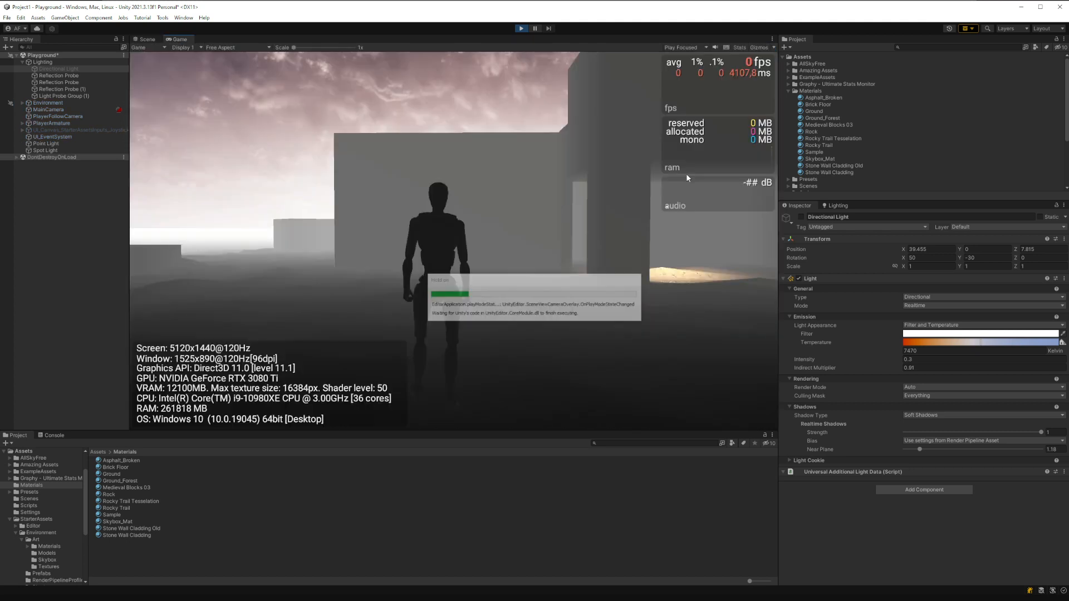
click(739, 47)
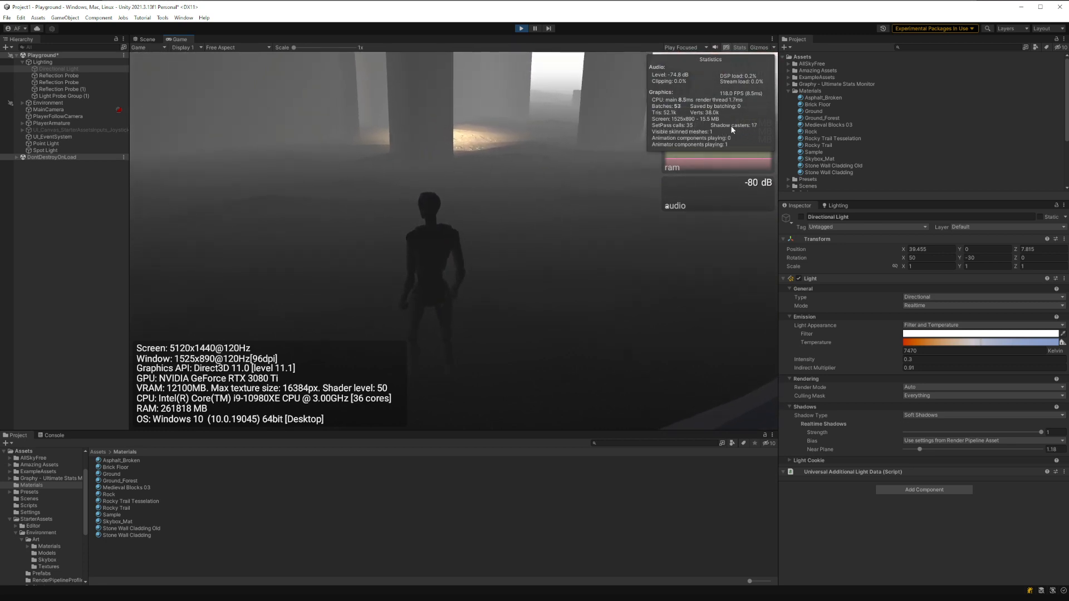
key(w)
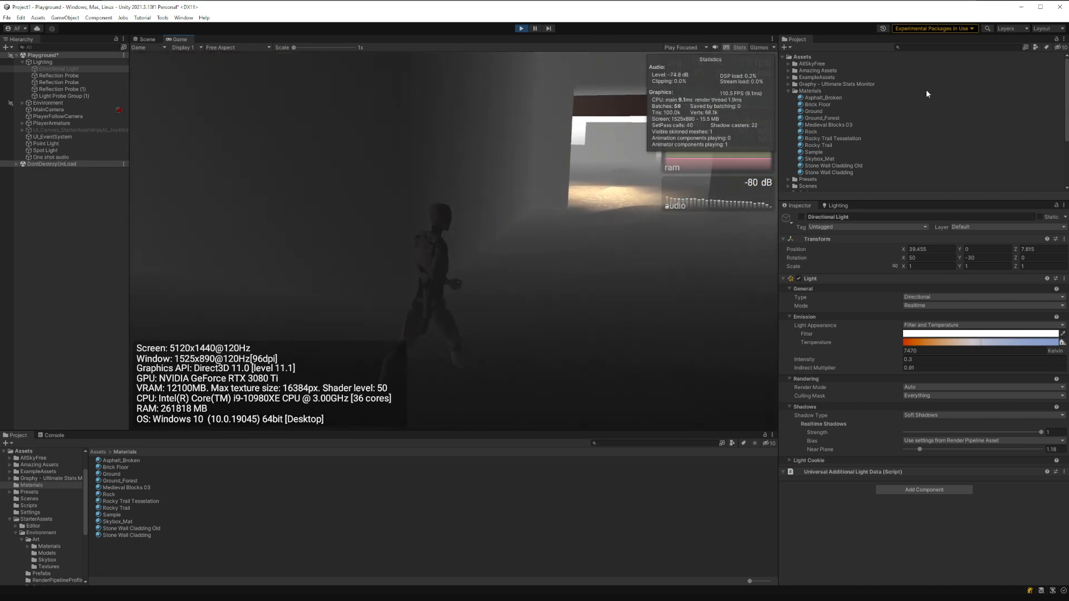
click(522, 28)
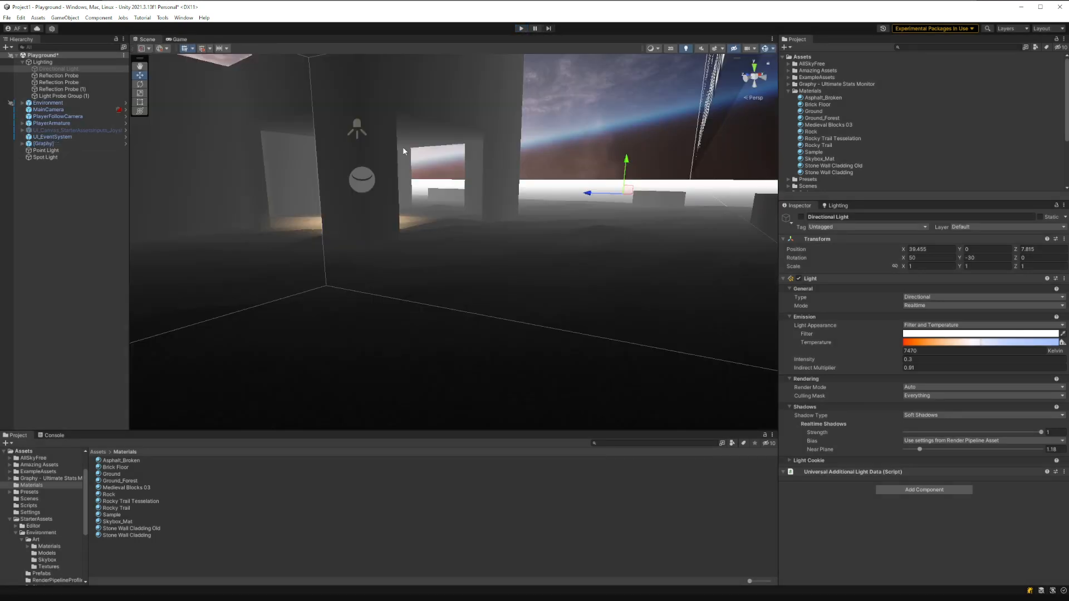
Step: Set the Directional Light's mode to Baked
right_drag(403, 146, 445, 184)
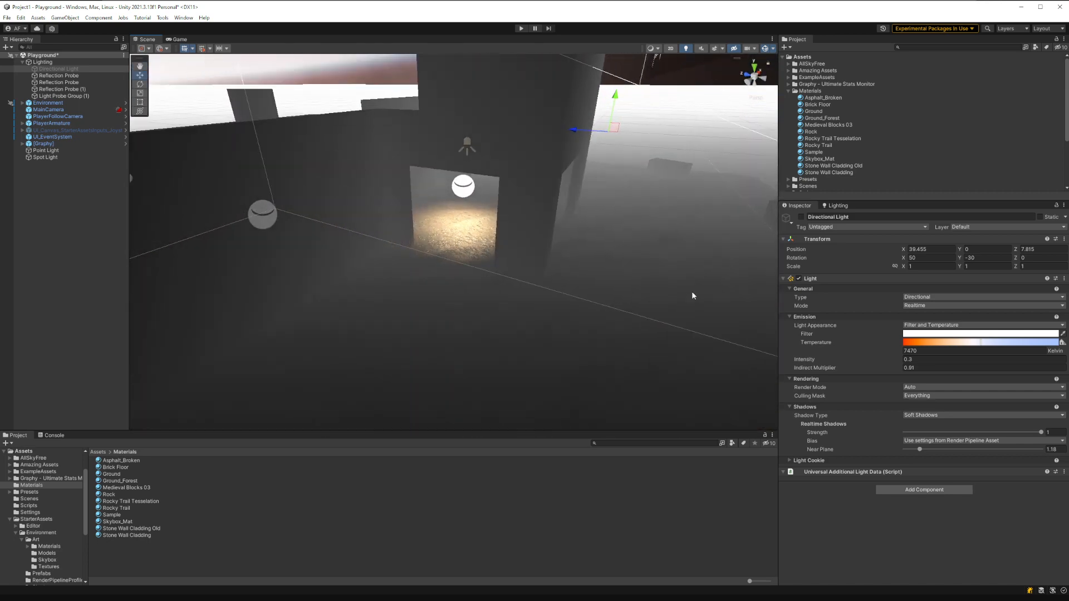
click(917, 305)
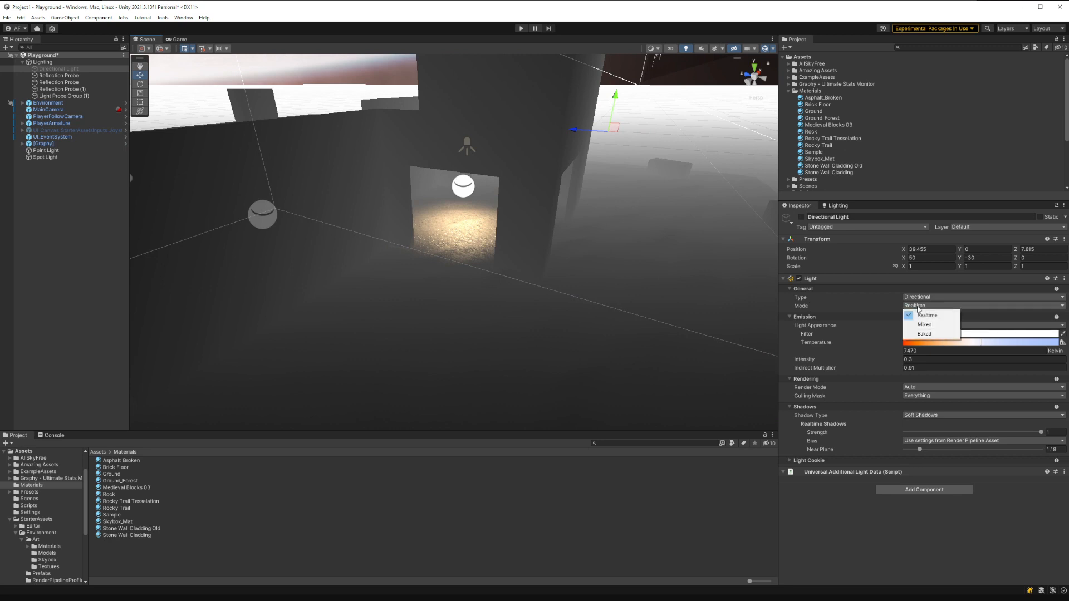
click(924, 335)
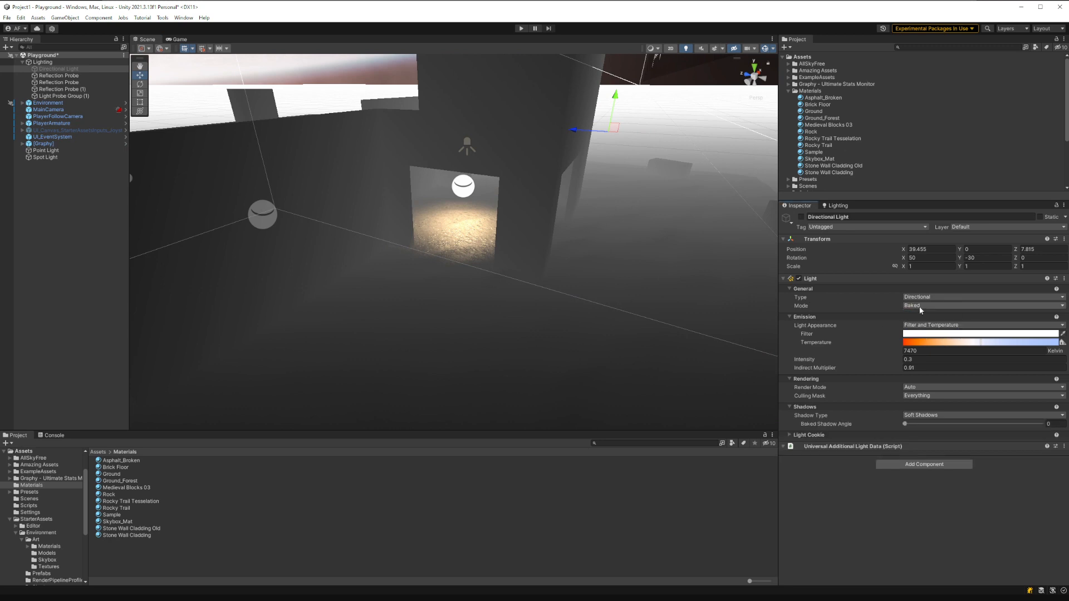
click(921, 306)
click(842, 208)
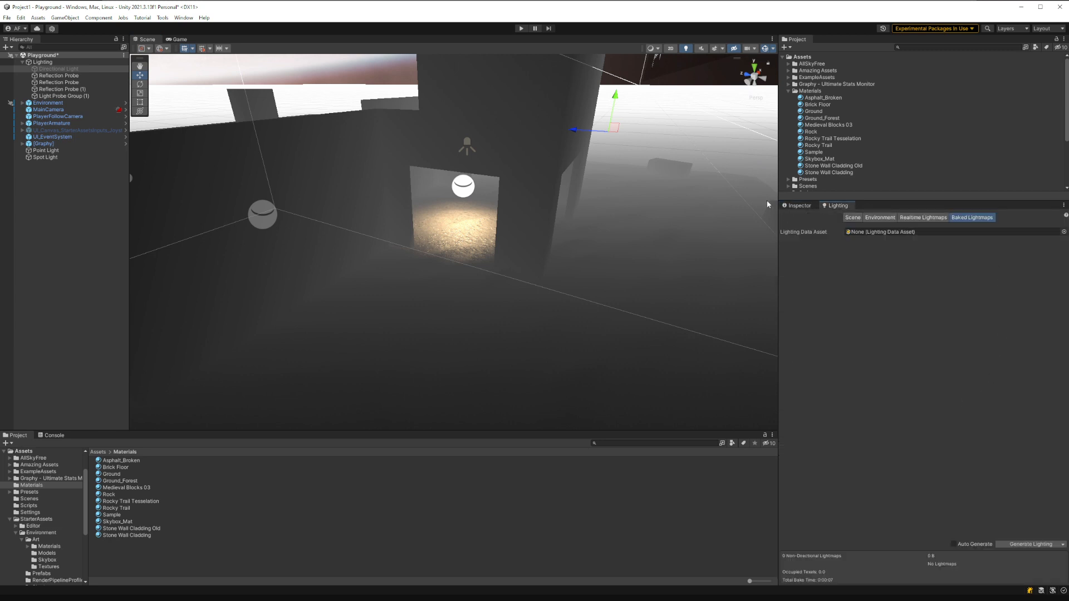
click(796, 206)
Step: Set the mode of both the Point Light and the Spot Light to Baked
click(46, 150)
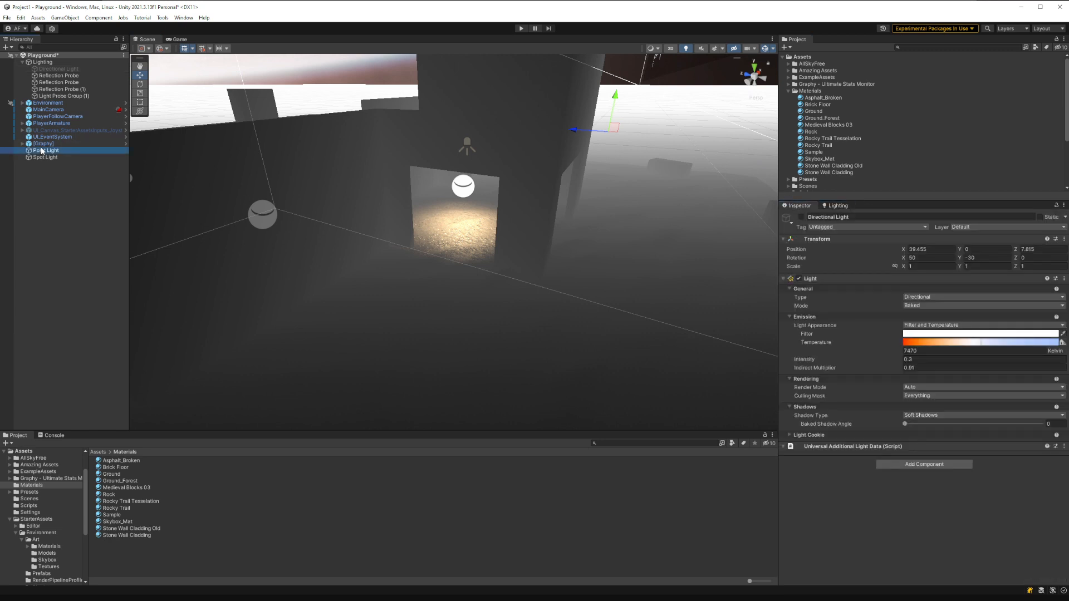
click(947, 306)
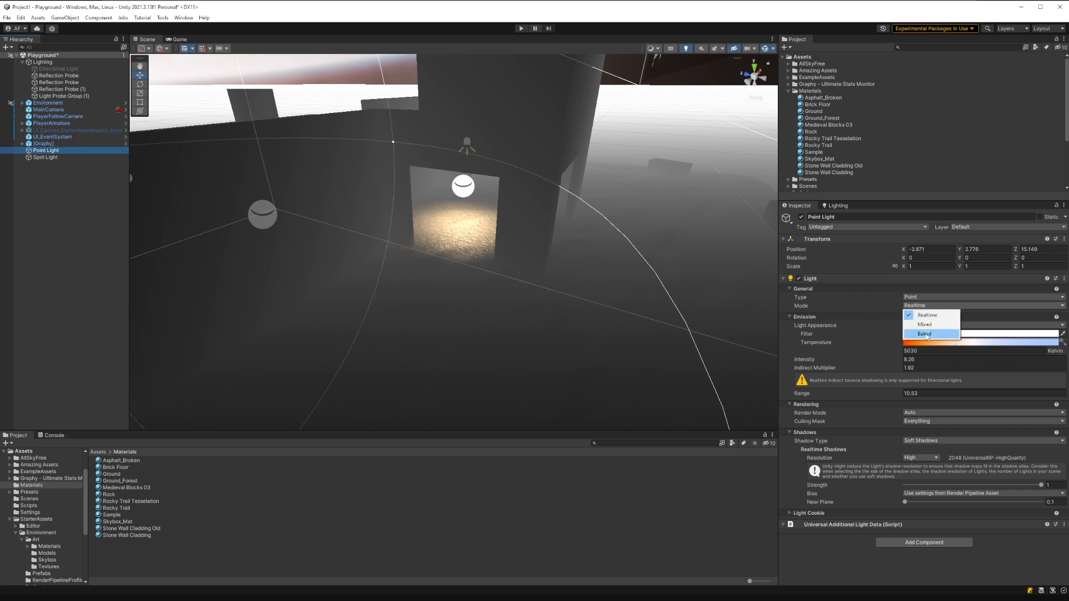
click(924, 334)
click(45, 158)
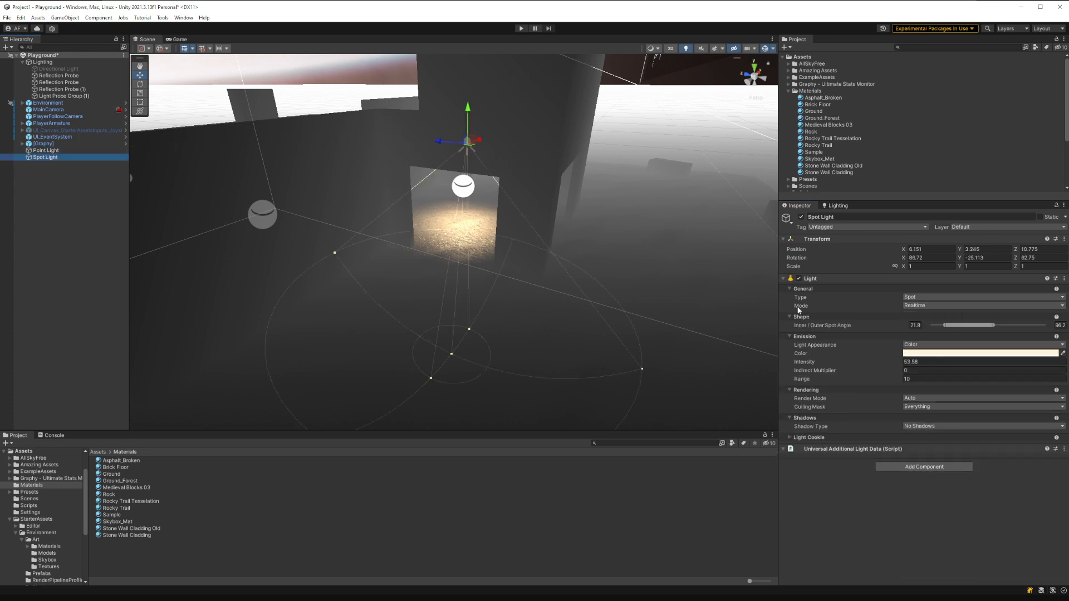
click(925, 306)
click(923, 334)
Step: Generate the scene's lighting data with the lights in Baked mode
right_drag(684, 288, 612, 245)
key(w)
click(836, 205)
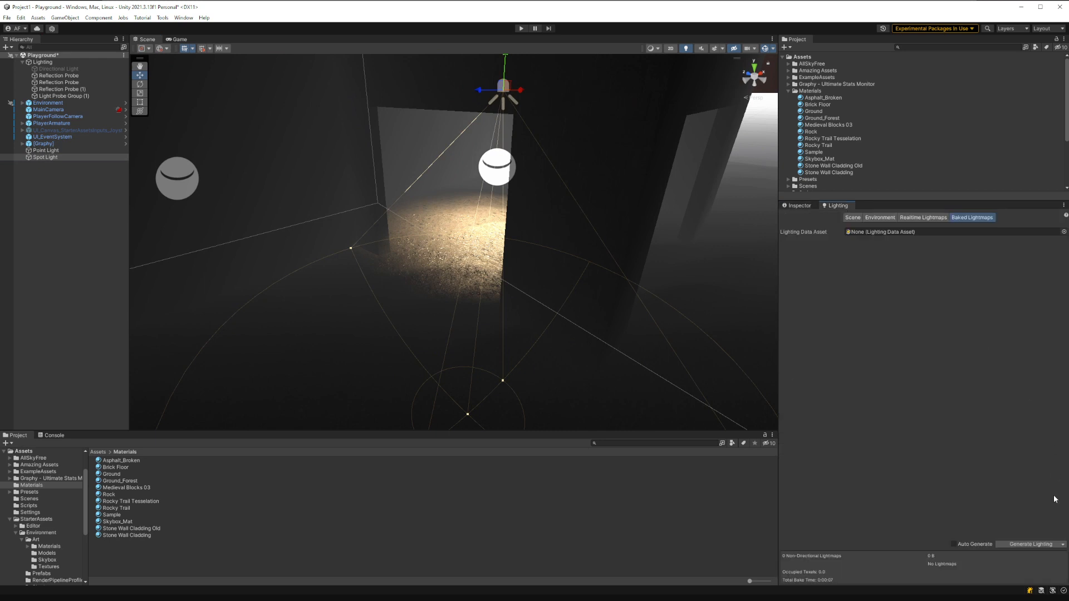
click(1027, 545)
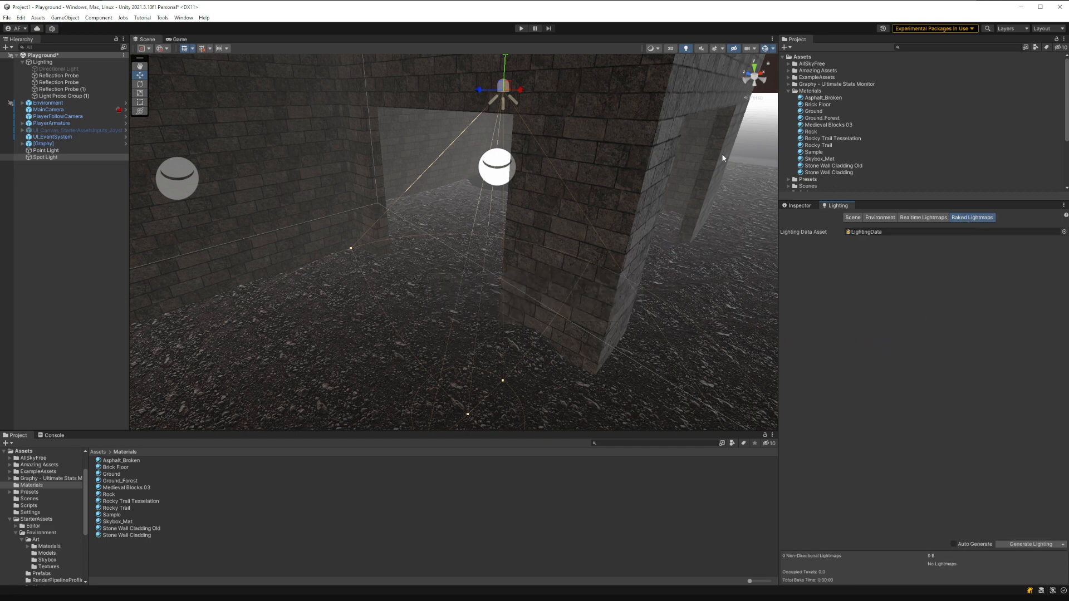
Step: Play the scene, walk the character through the stone building to examine the baked lighting and shadow caster statistics, and stop playback
click(520, 29)
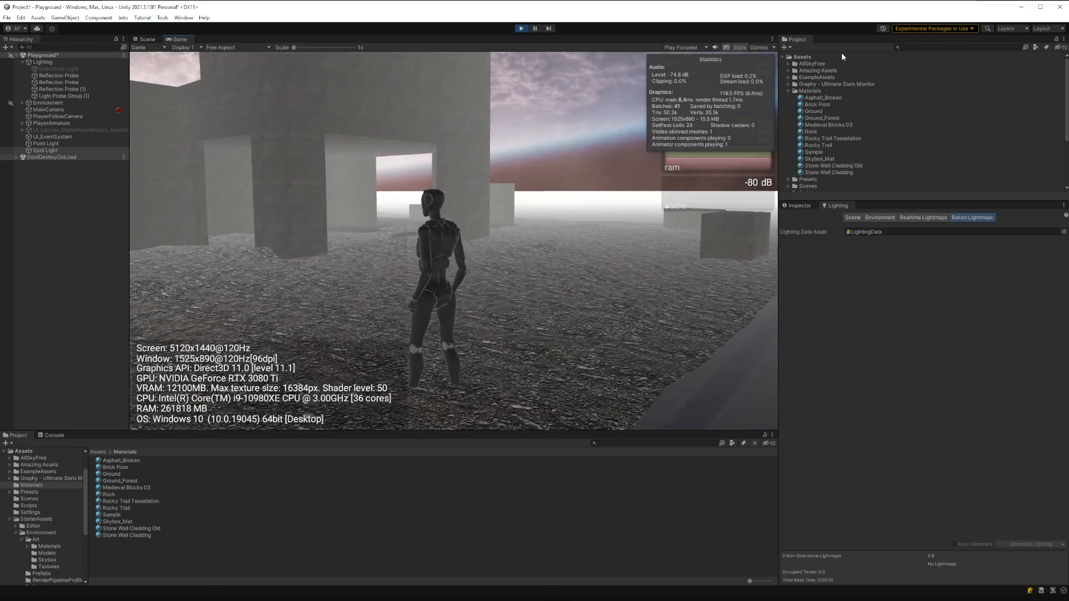
key(w)
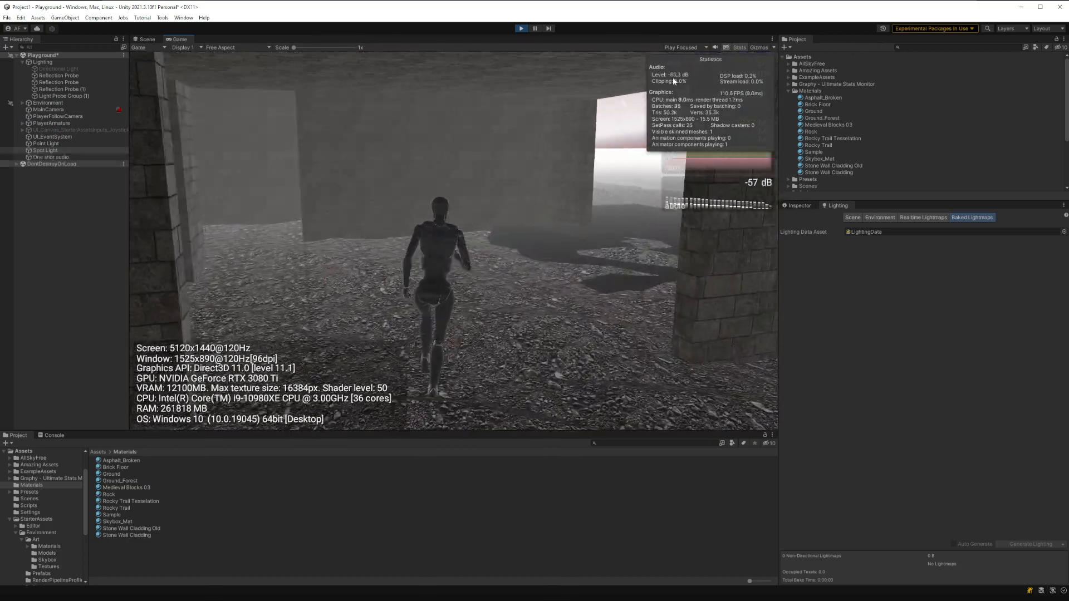
key(w)
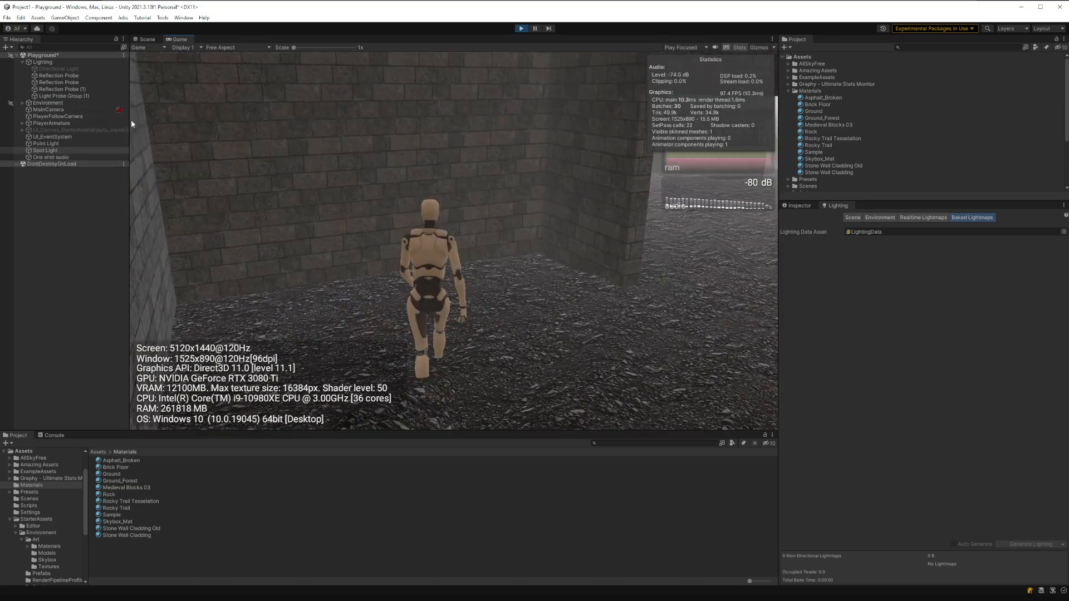
key(w)
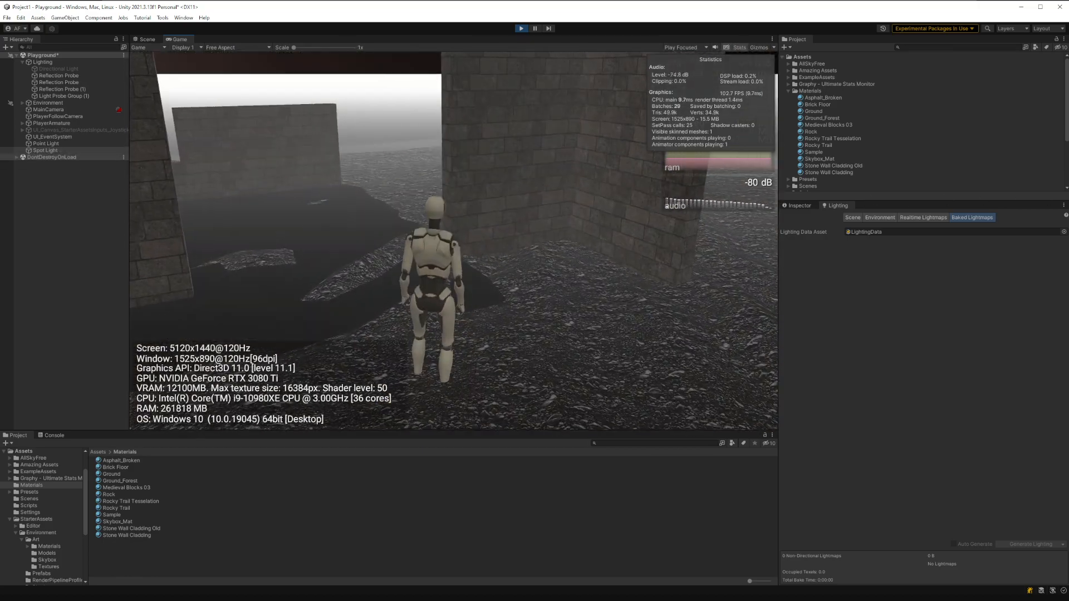
key(d)
key(w)
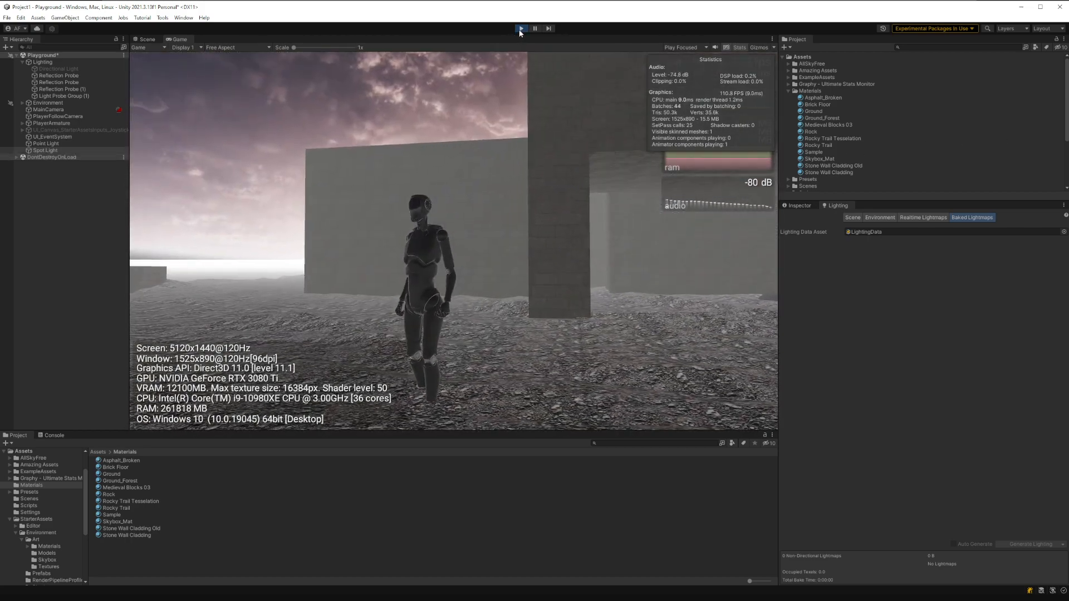
click(521, 29)
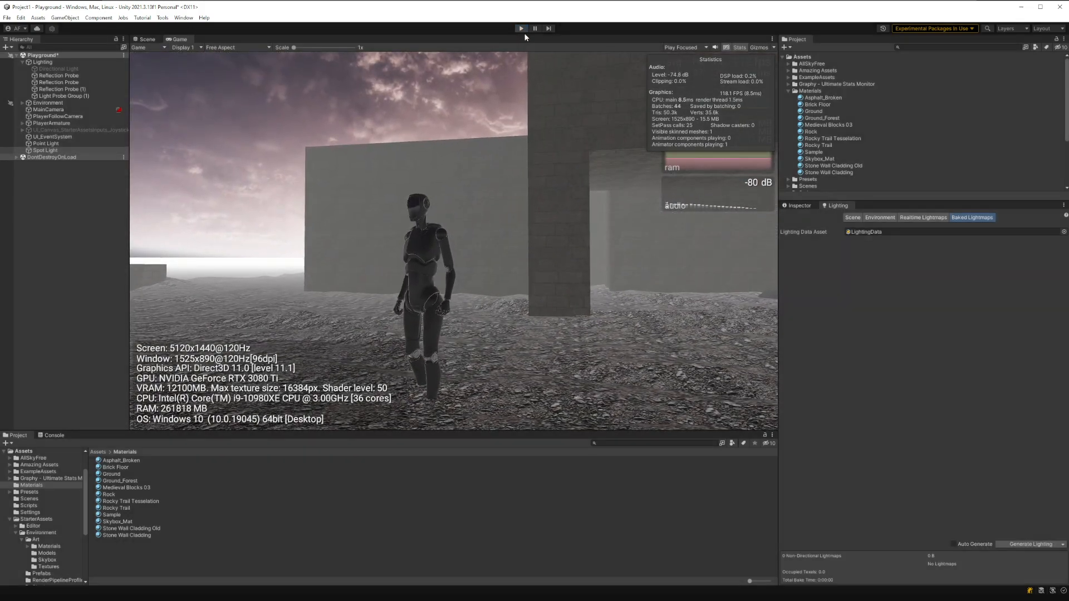
click(522, 29)
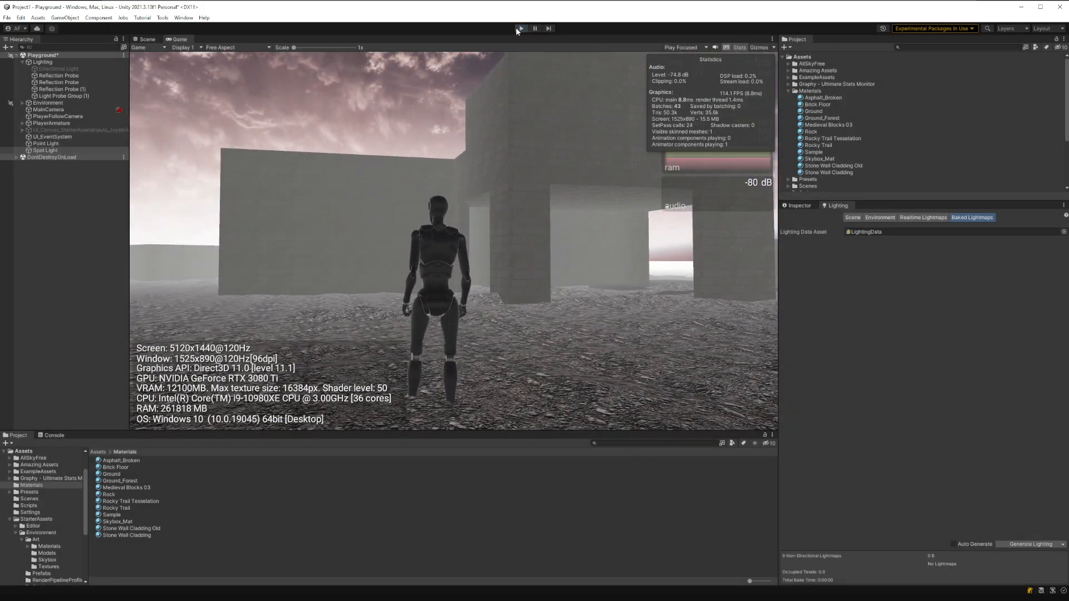
click(520, 28)
Step: Set the mode of both the Point Light and the Spot Light to Mixed
click(53, 150)
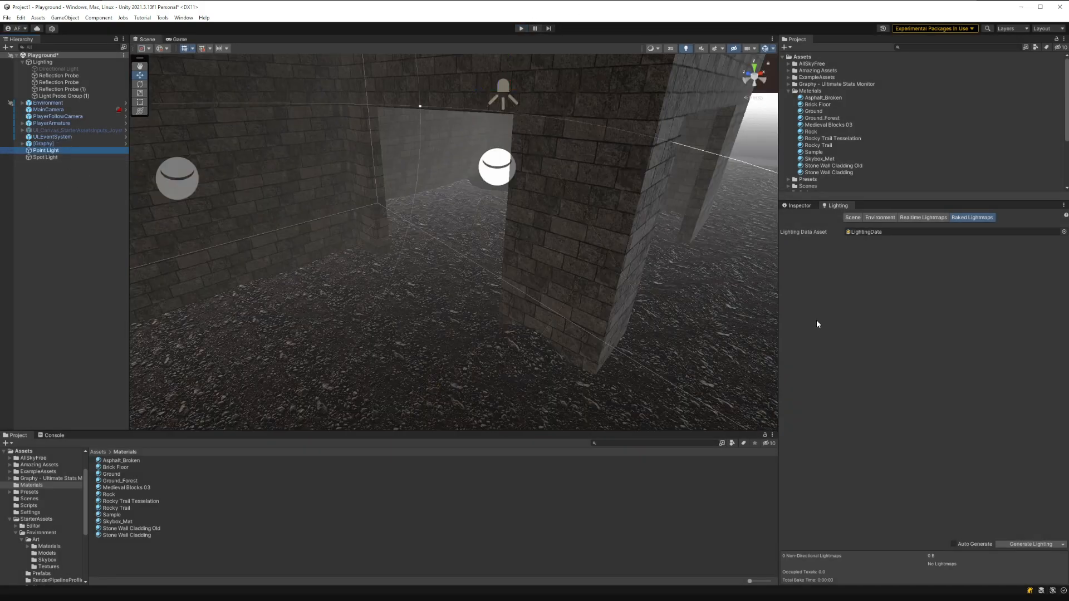
click(797, 205)
click(920, 305)
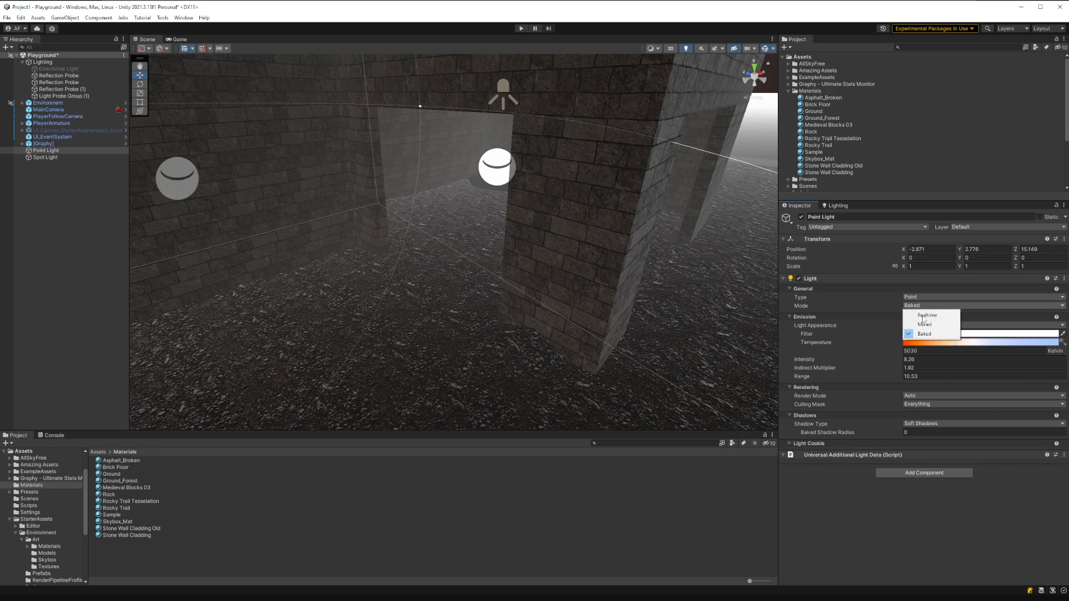
click(925, 325)
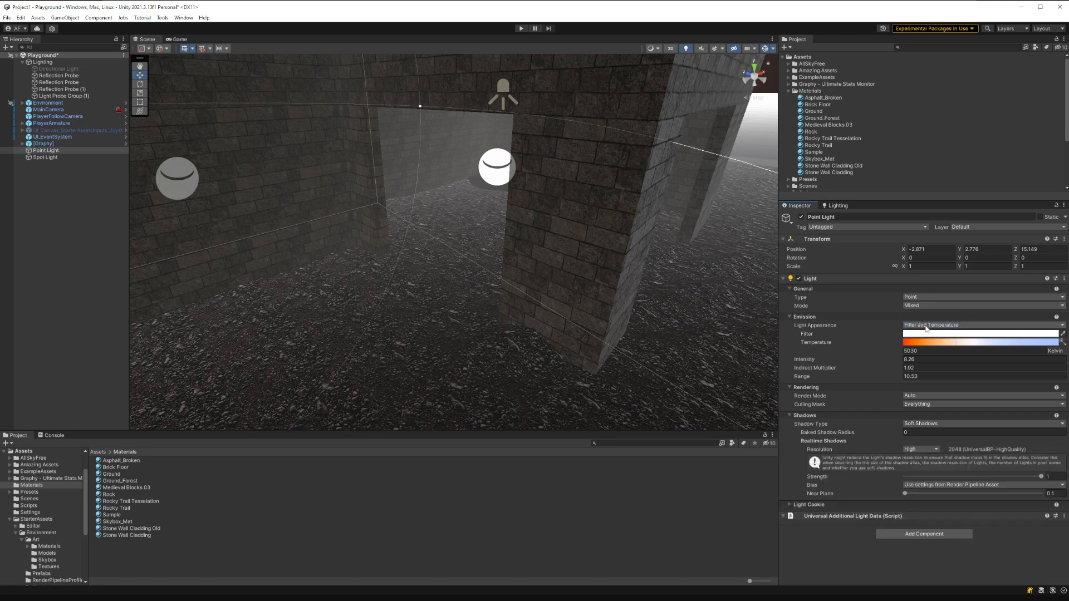
click(55, 157)
click(925, 325)
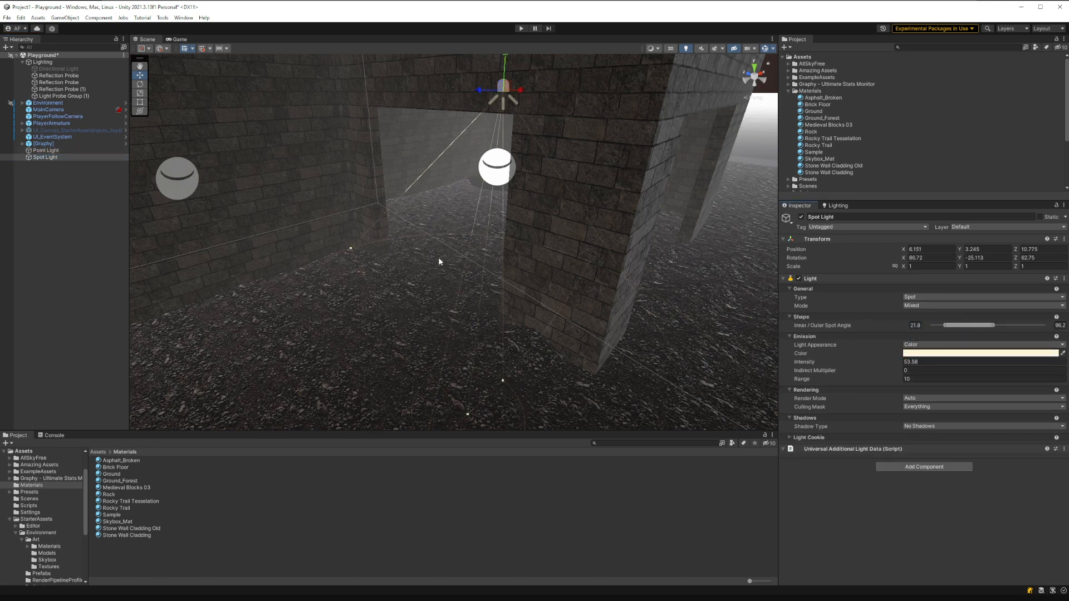
Step: Set the environment lighting's intensity multiplier to 0.24 and regenerate the scene's lighting
right_drag(485, 248, 539, 262)
key(s)
key(w)
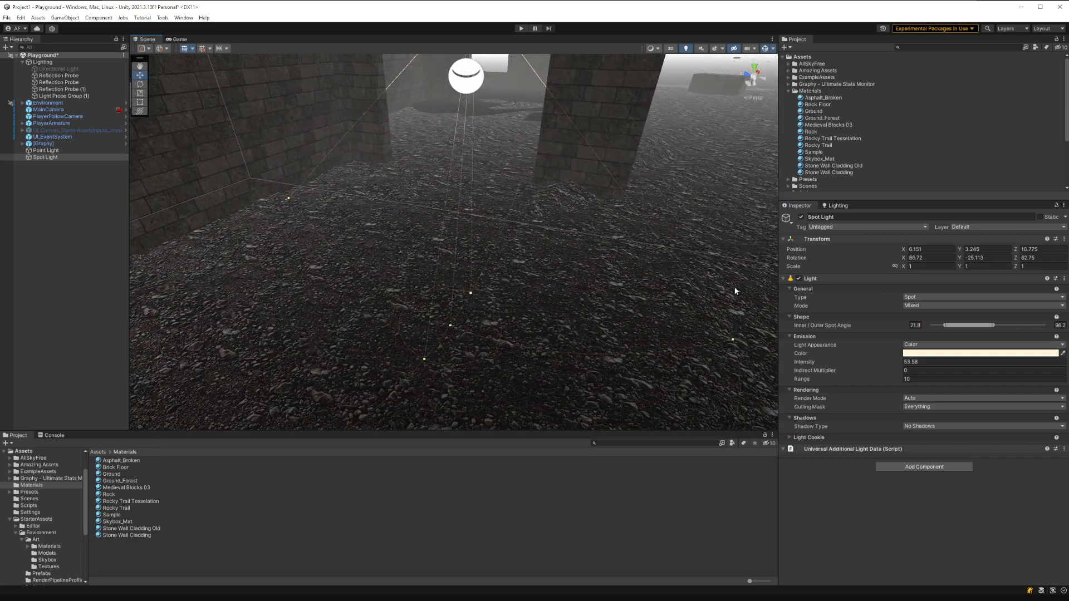
key(s)
right_drag(683, 281, 647, 234)
click(837, 206)
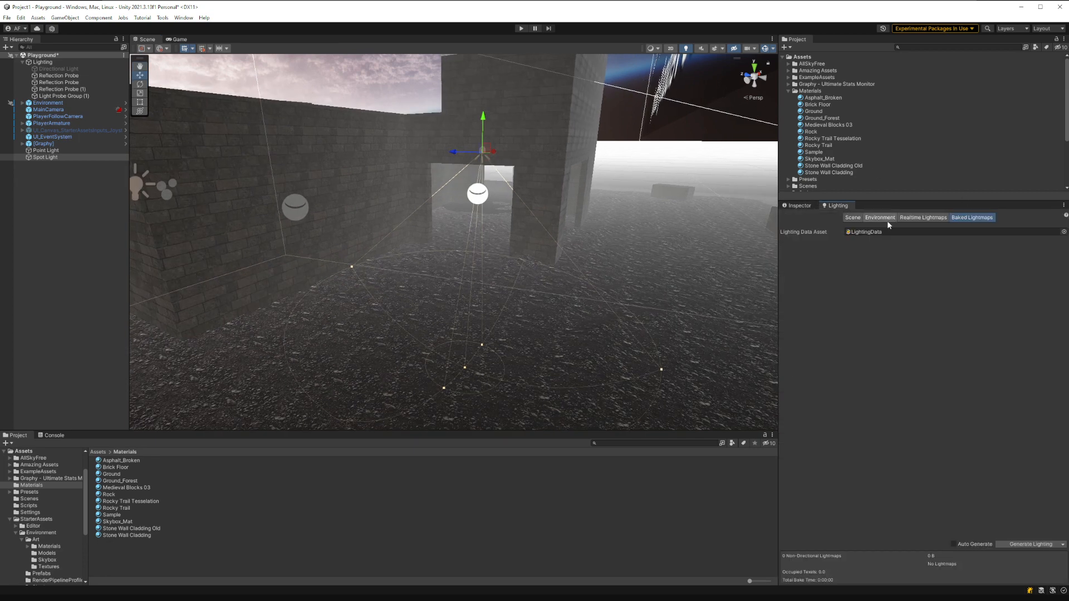
click(885, 218)
click(912, 219)
click(889, 220)
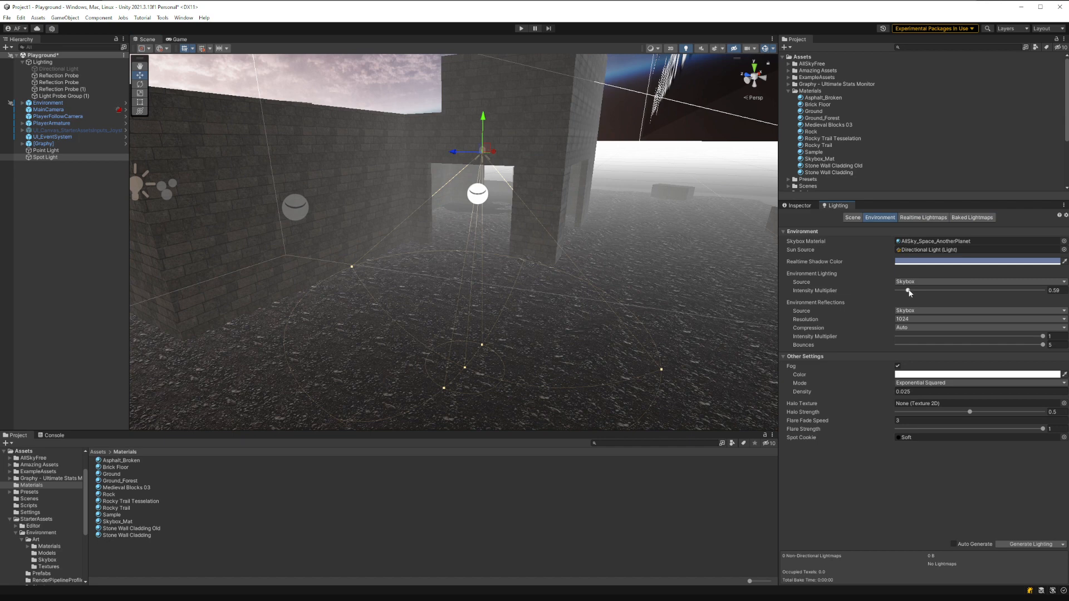
click(1058, 545)
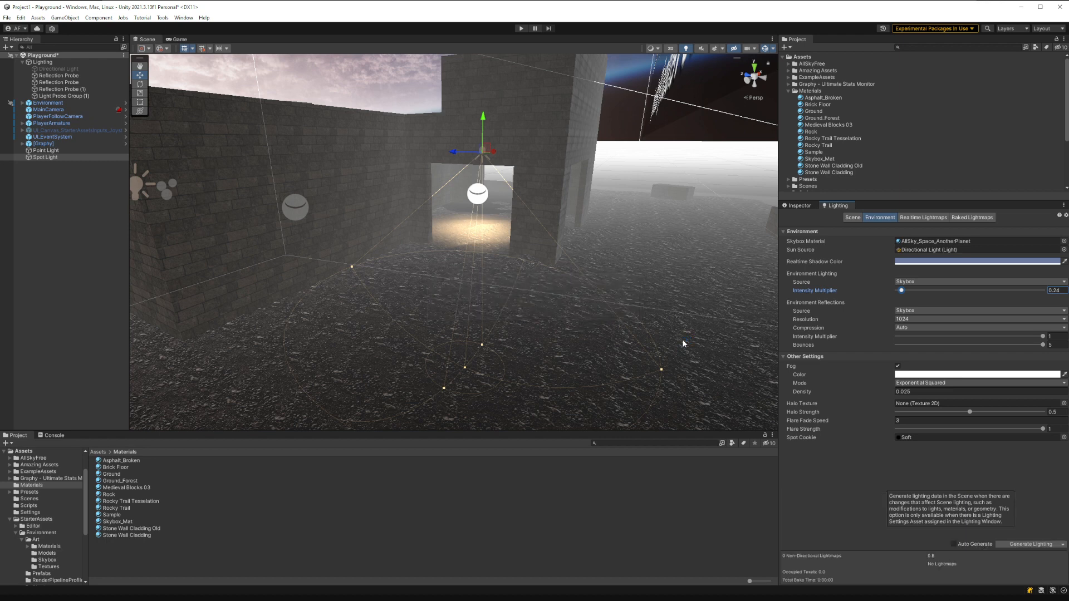
Step: Play the scene, walk the character near the stone building to examine the Mixed-mode lighting and shadow caster statistics, and stop playback
click(522, 28)
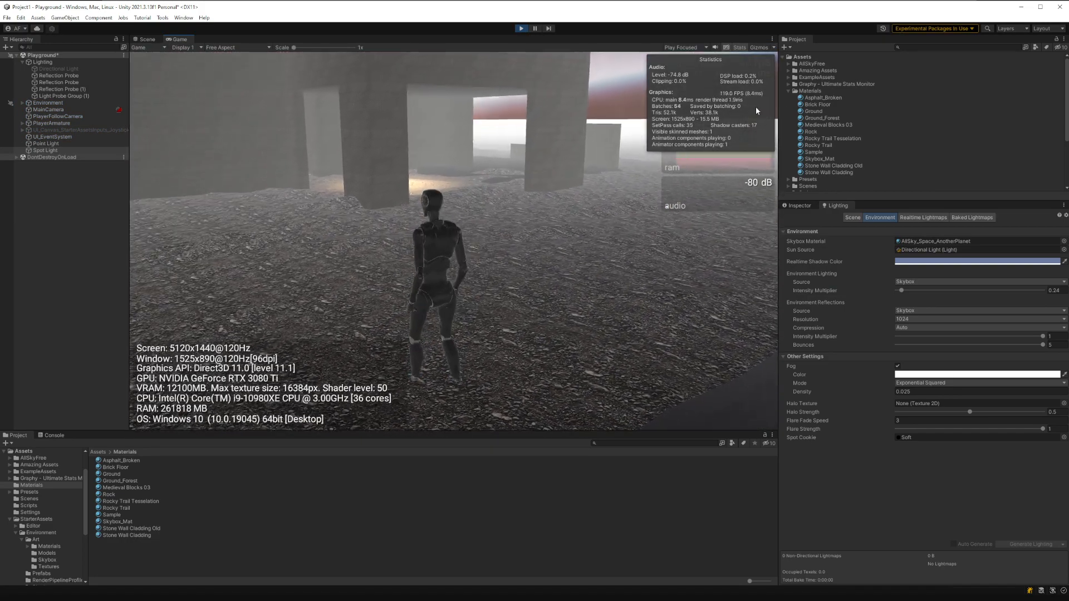
key(w)
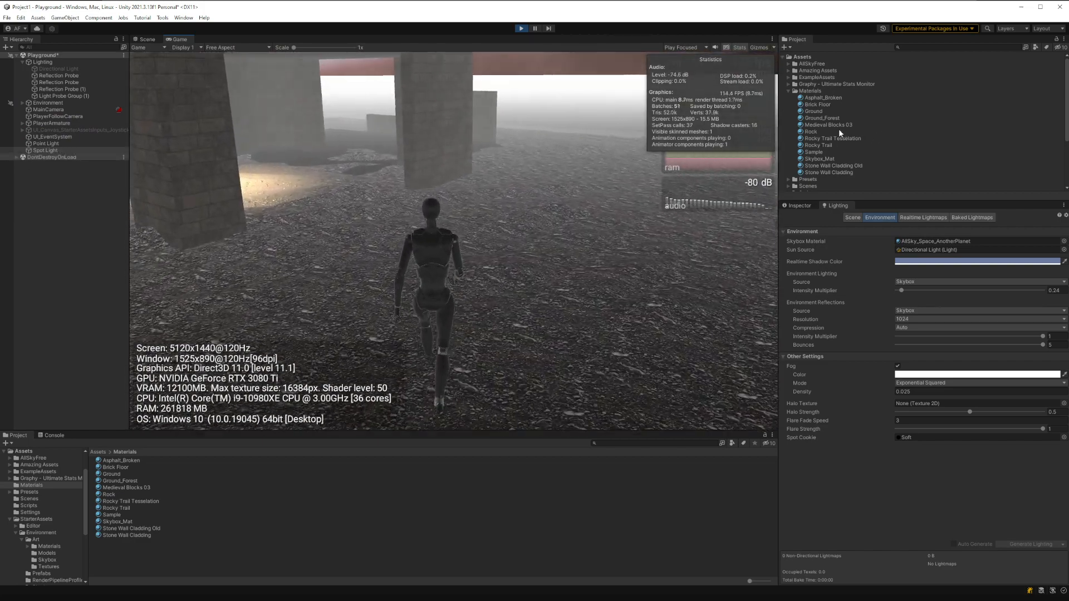
key(w)
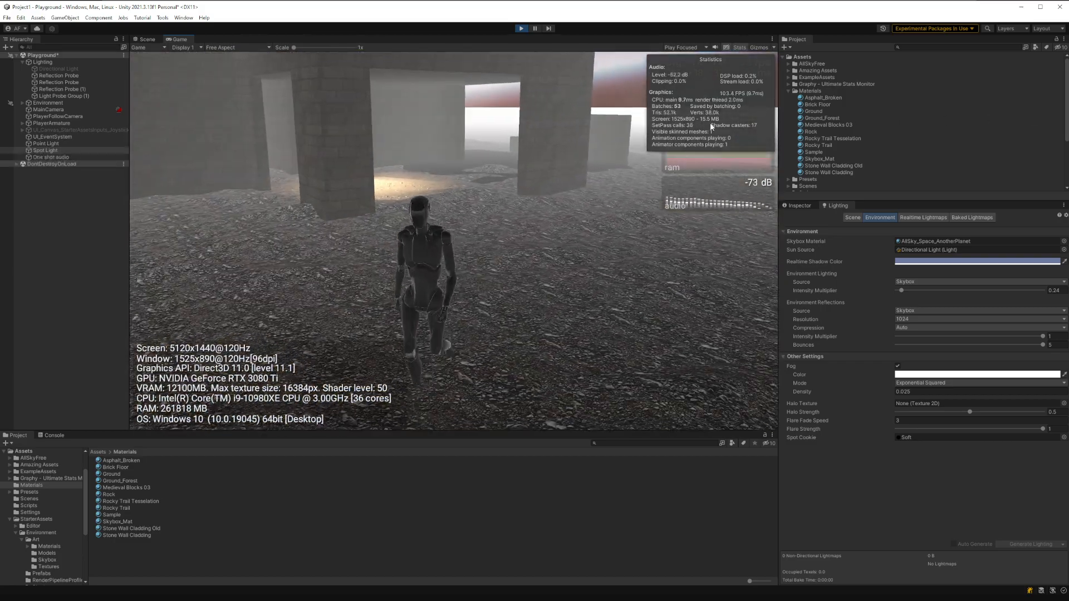
click(523, 29)
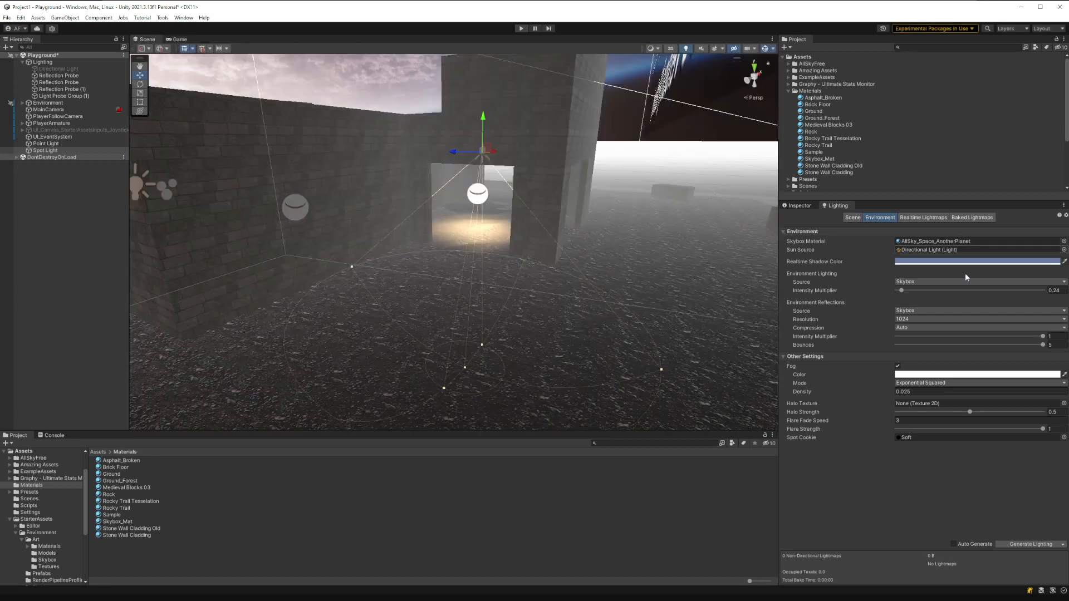
Step: Try Custom as the environment reflections source and restore Skybox, and toggle the scene's fog off and back on
right_drag(387, 219, 424, 210)
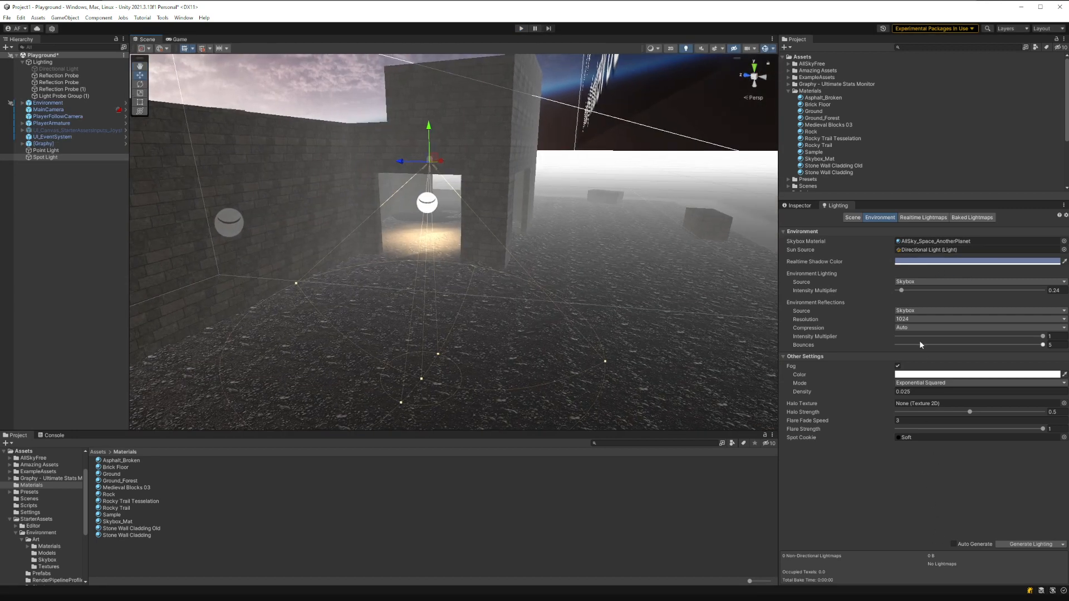
click(919, 312)
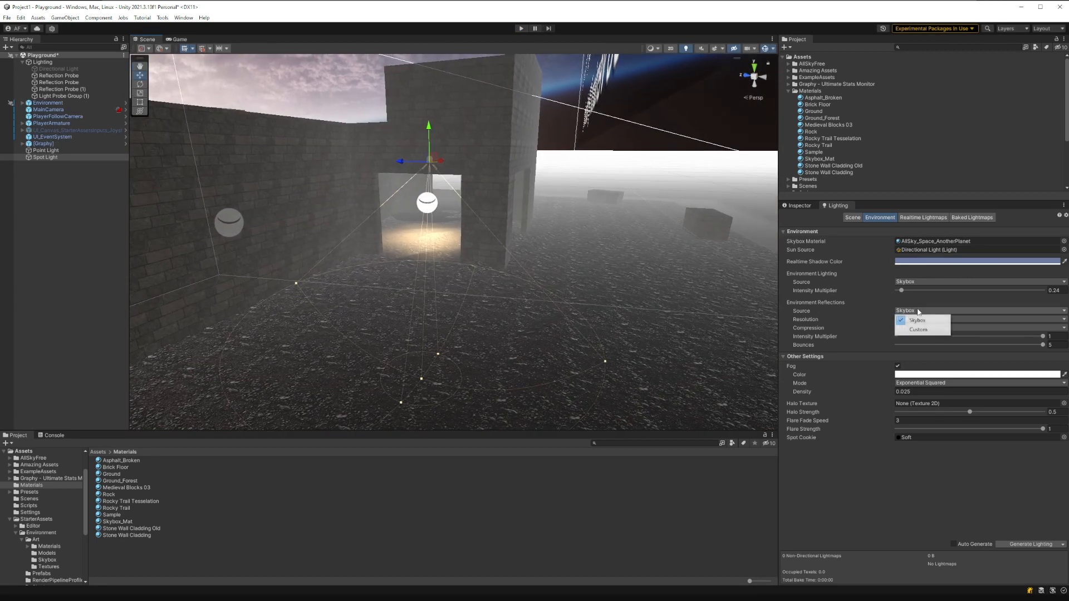
click(923, 331)
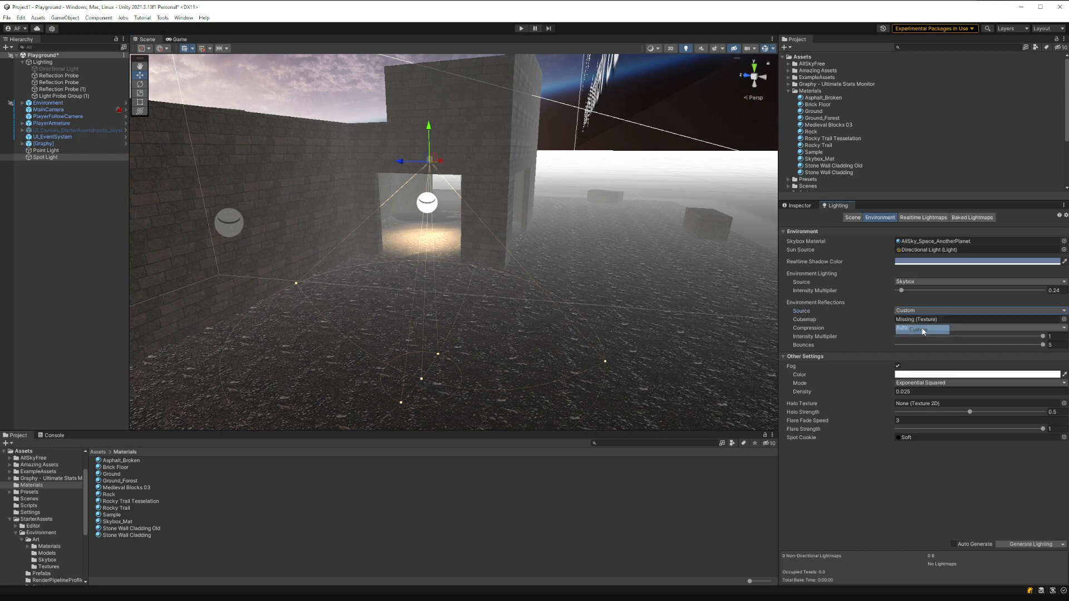
click(913, 312)
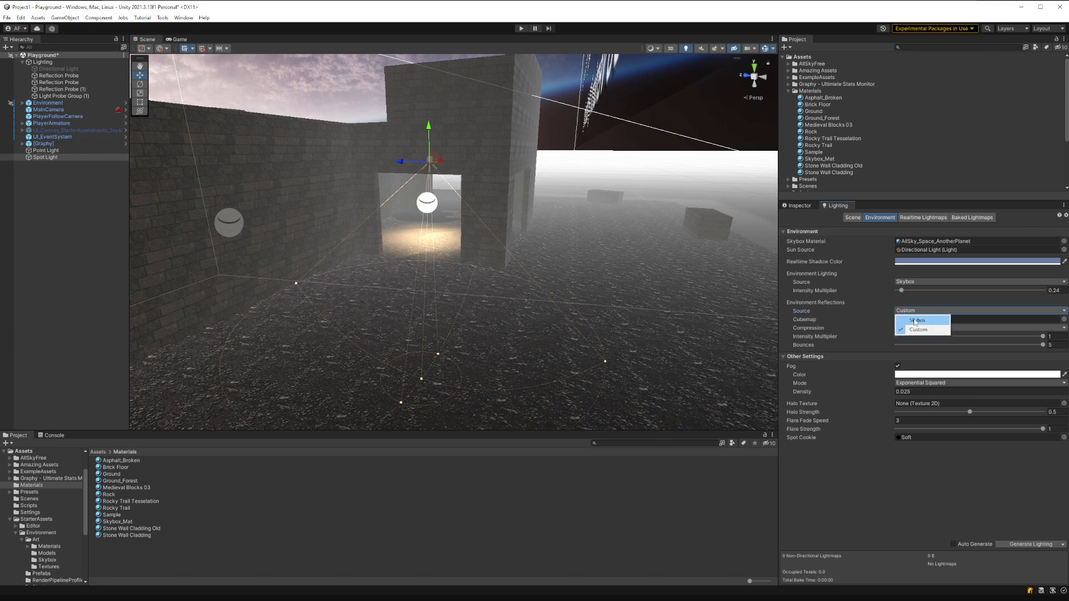
click(917, 322)
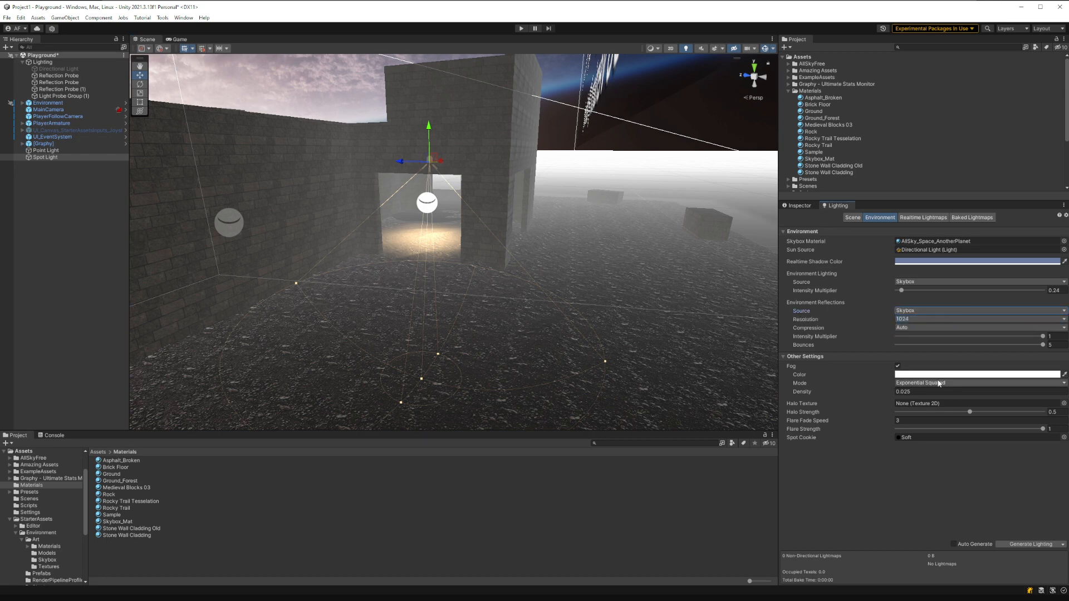
click(898, 366)
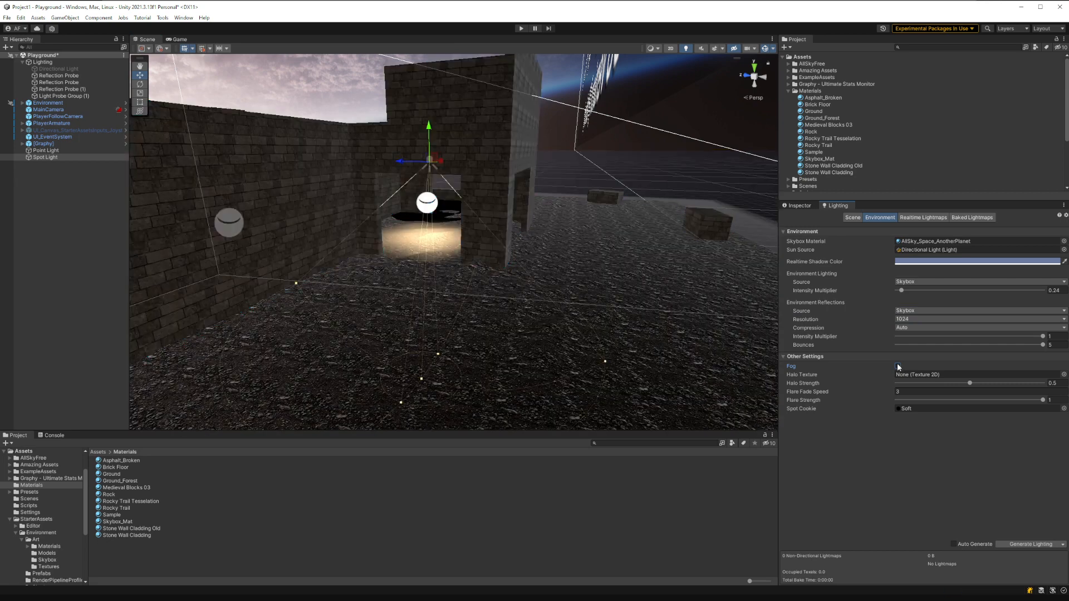
click(898, 366)
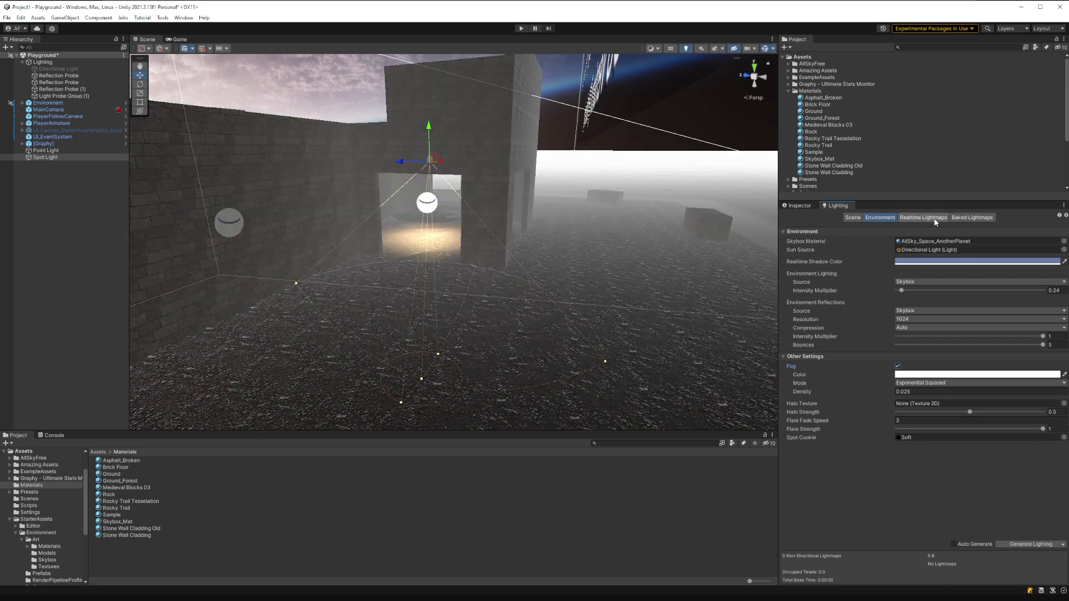
Step: Set the lightmapper in the scene's lightmapping settings to Progressive GPU (Preview)
click(860, 218)
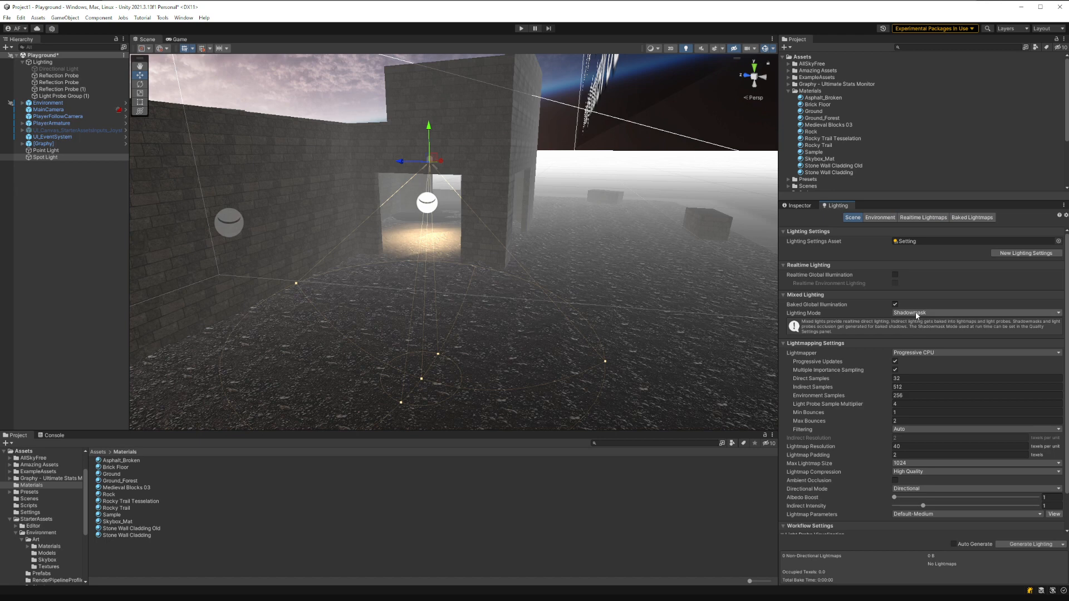
click(931, 352)
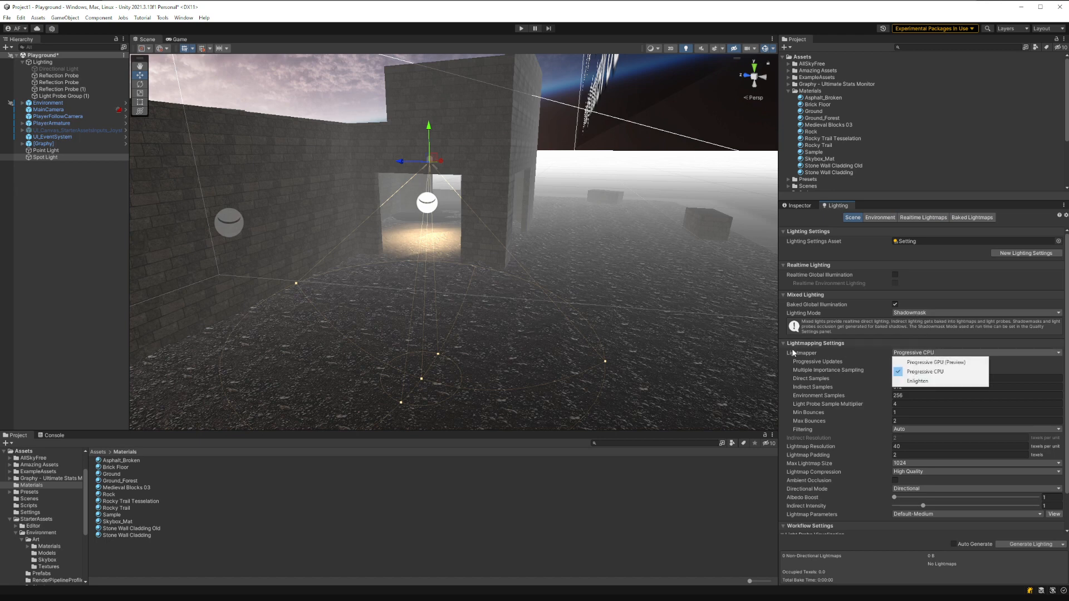
click(934, 363)
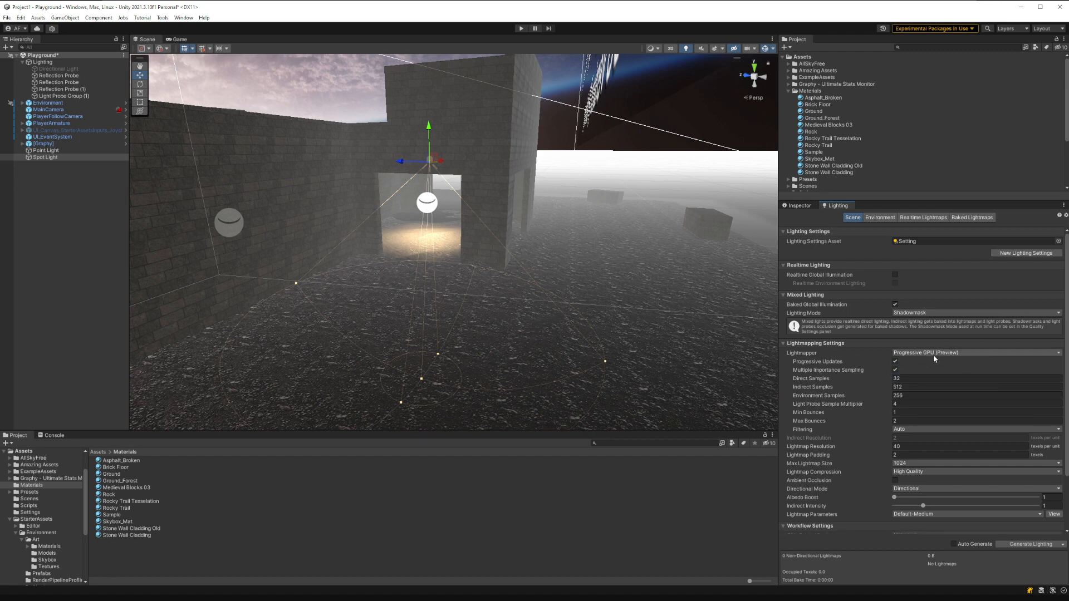
Step: Set the maximum lightmap size to 2048, leaving the lightmap compression at High Quality
scroll(974, 385, down, 3)
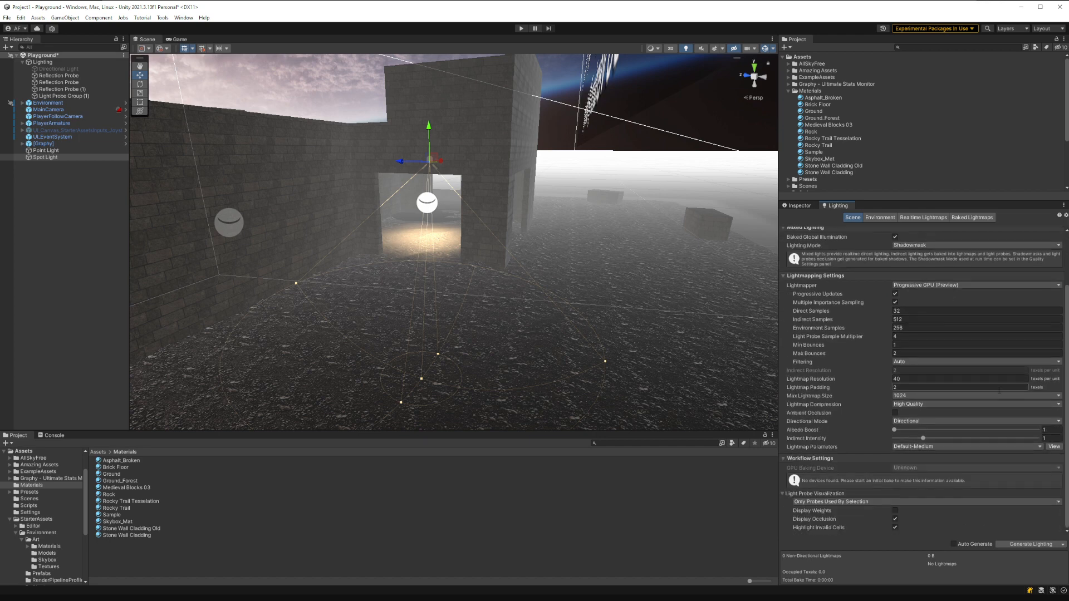
click(904, 395)
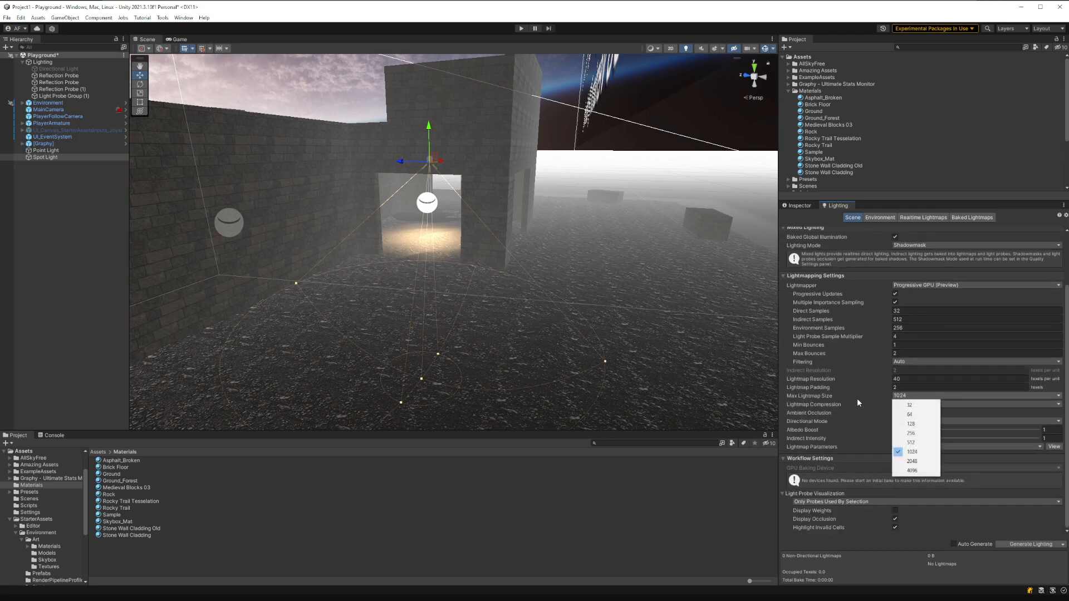
click(922, 462)
click(909, 405)
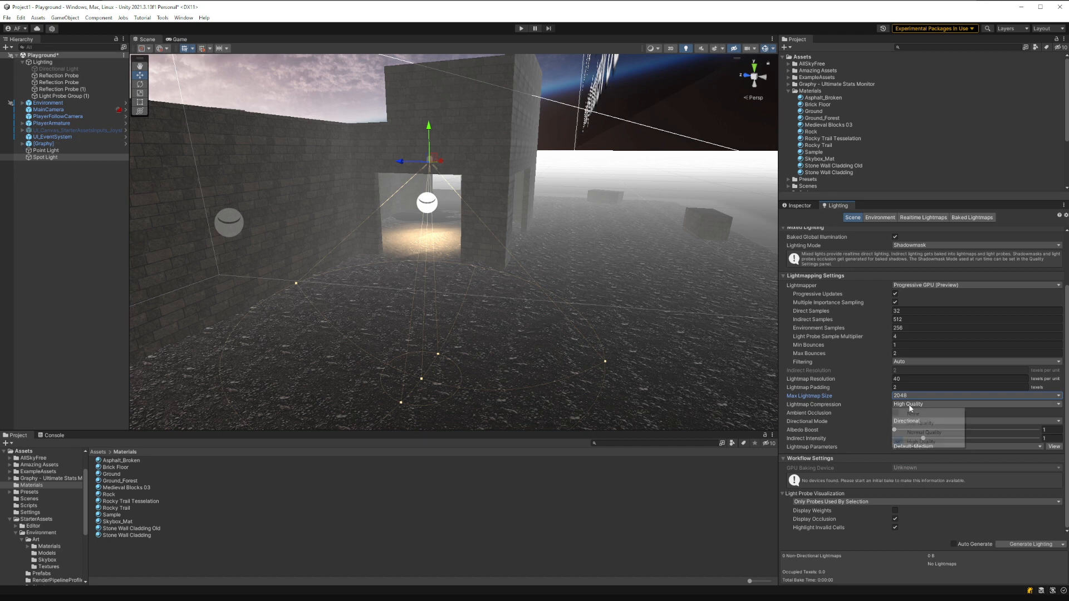
click(848, 404)
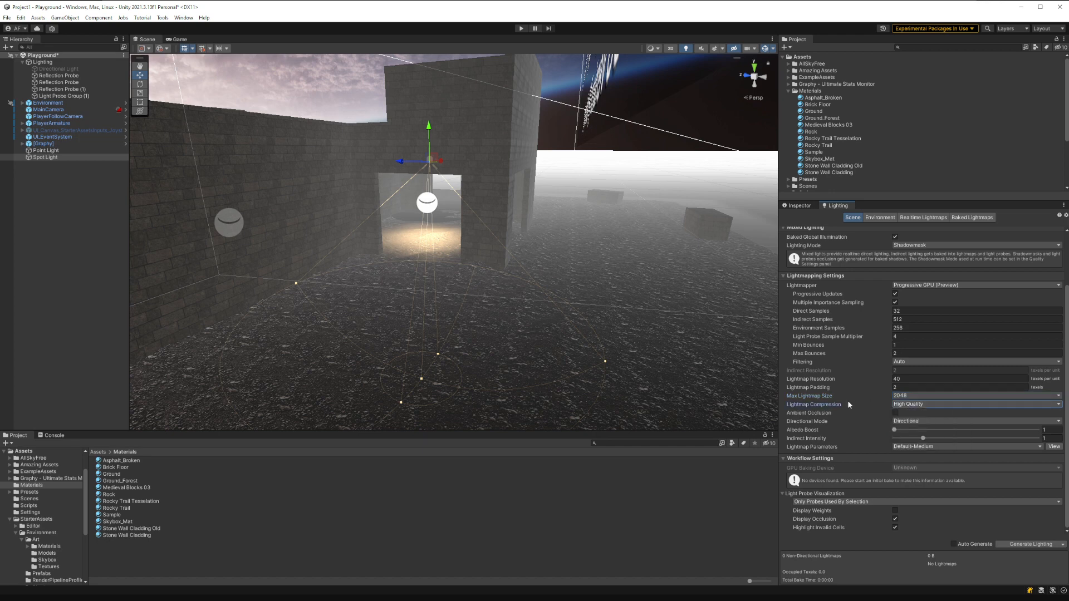
Step: Enable ambient occlusion for the lightmaps and generate the scene's lighting
click(895, 414)
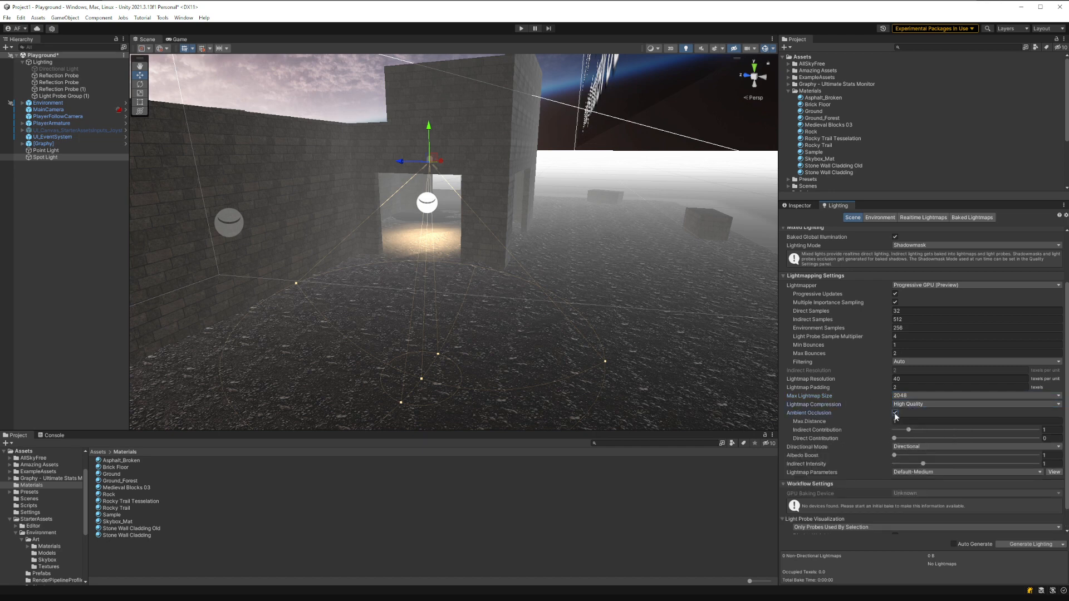
click(895, 414)
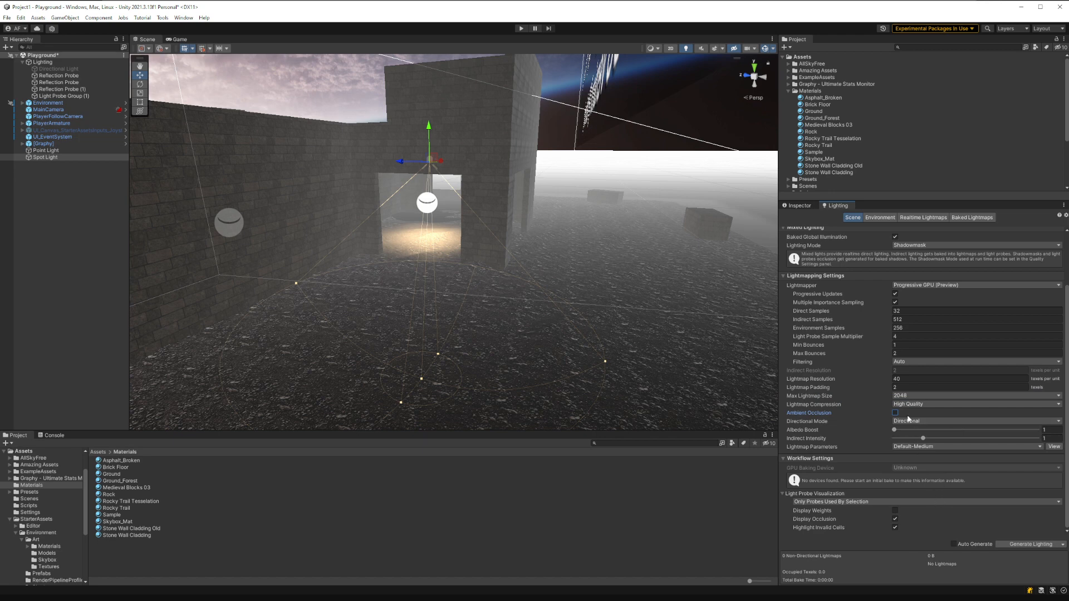
click(895, 413)
scroll(885, 451, down, 1)
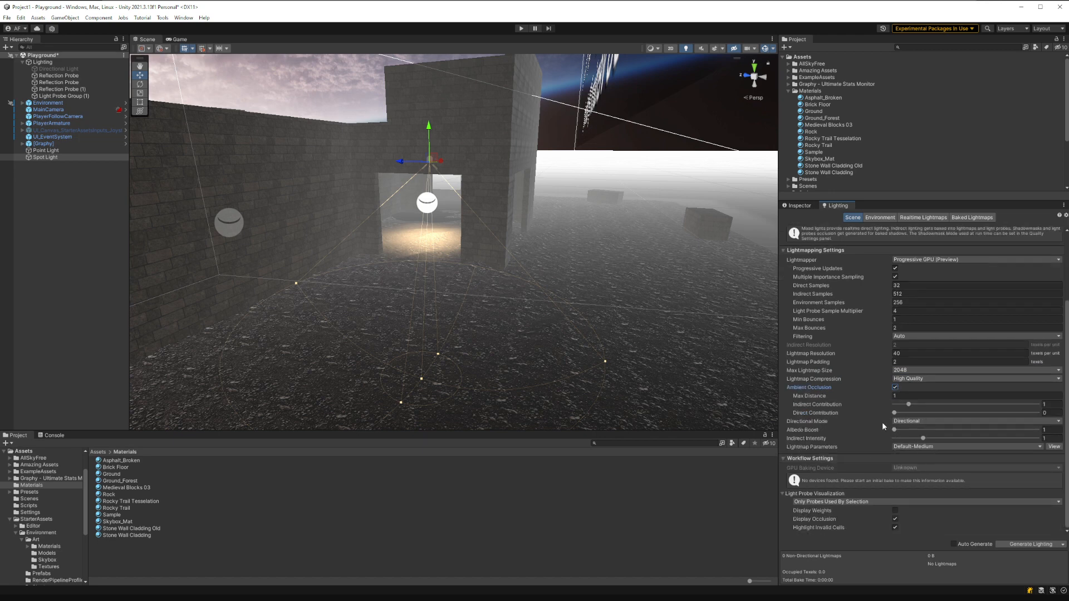
click(1031, 544)
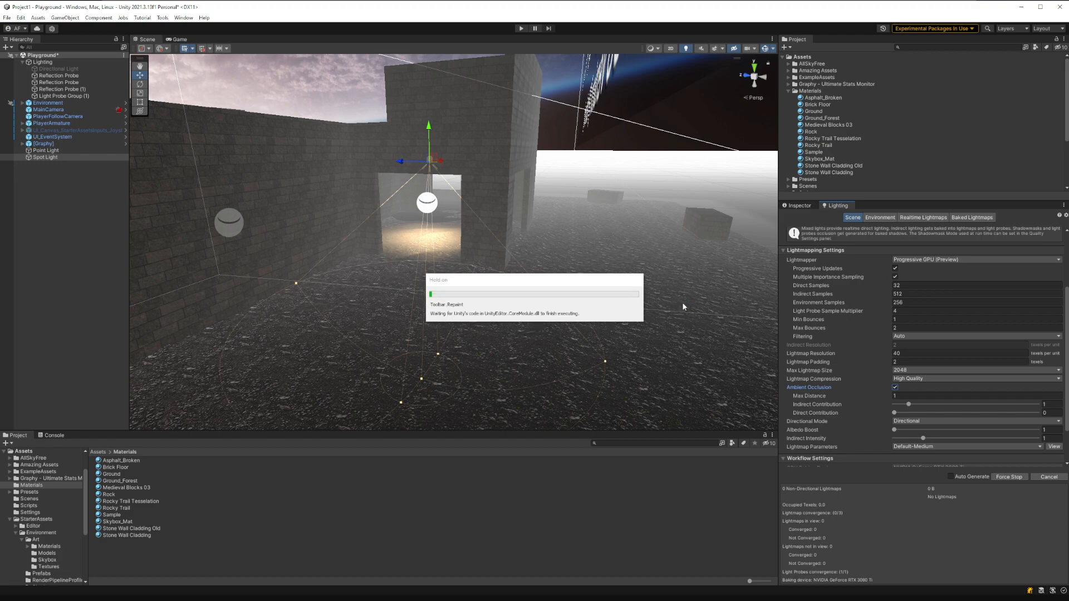
right_drag(682, 306, 512, 215)
scroll(896, 259, up, 3)
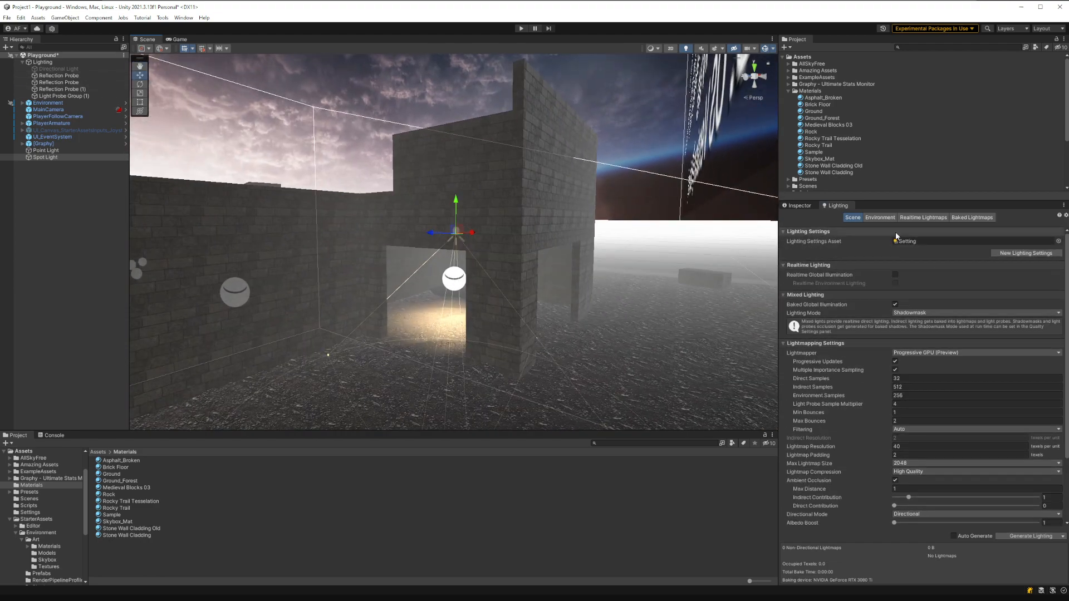
Step: Remove the Directional Light from the environment's sun source and regenerate the scene's lighting
click(879, 218)
click(918, 250)
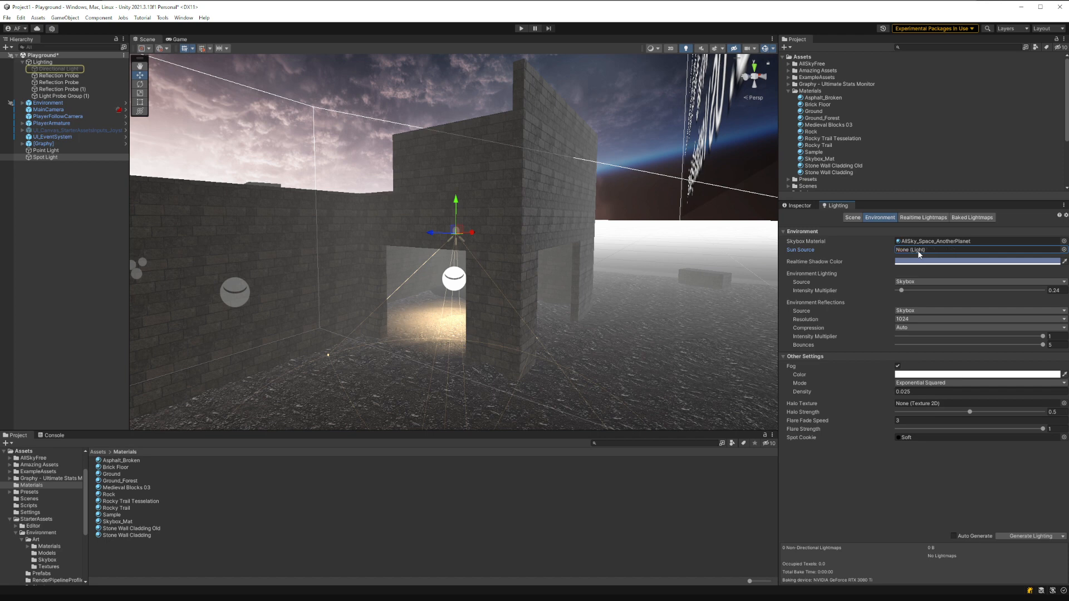
click(915, 282)
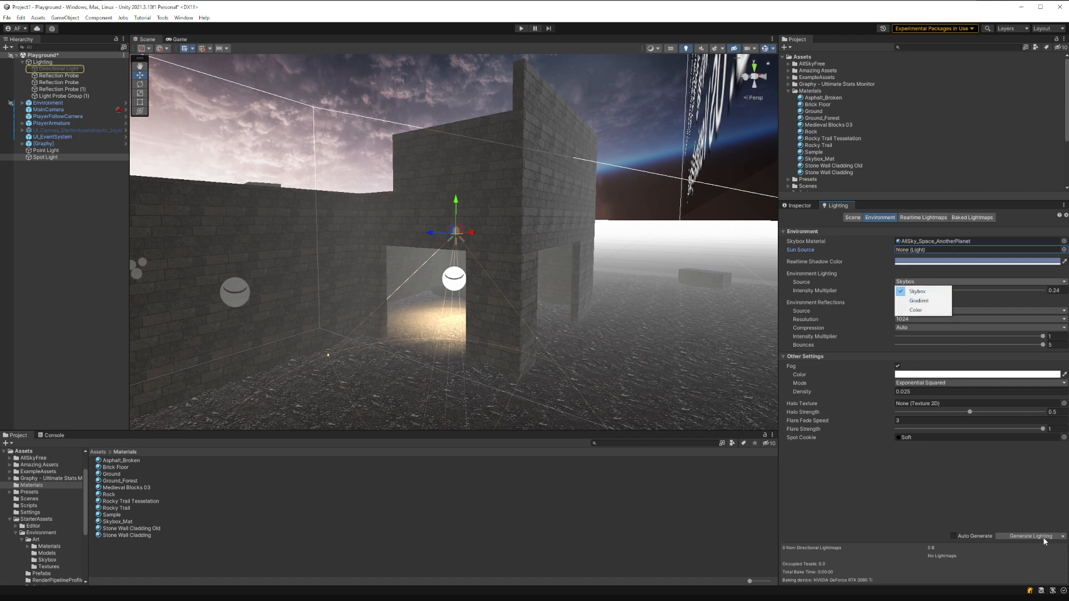
click(1017, 537)
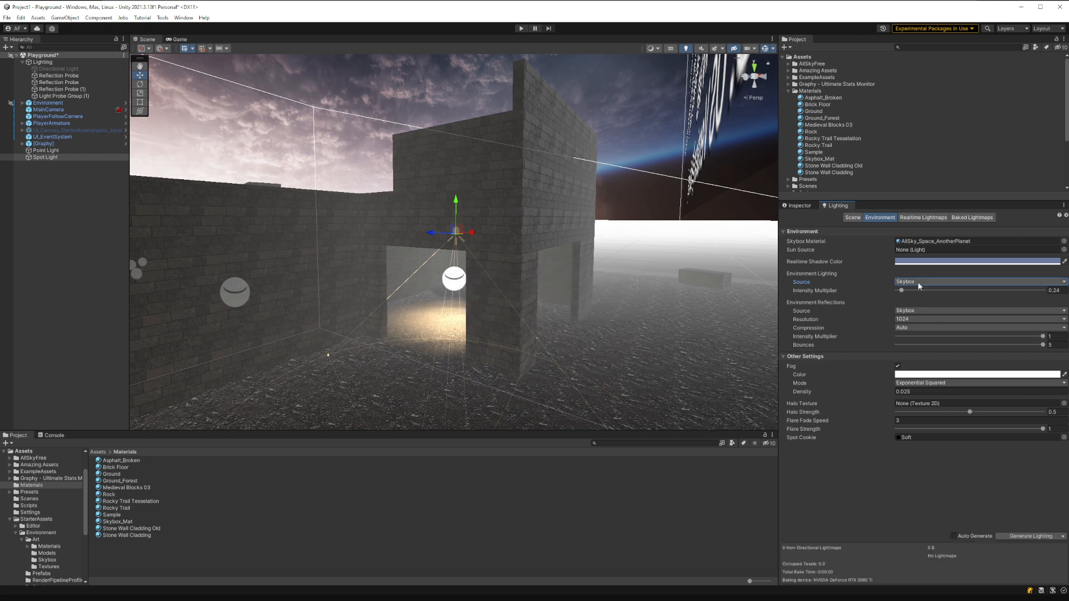
Step: Switch the environment reflections source to Custom and back to Skybox
click(907, 311)
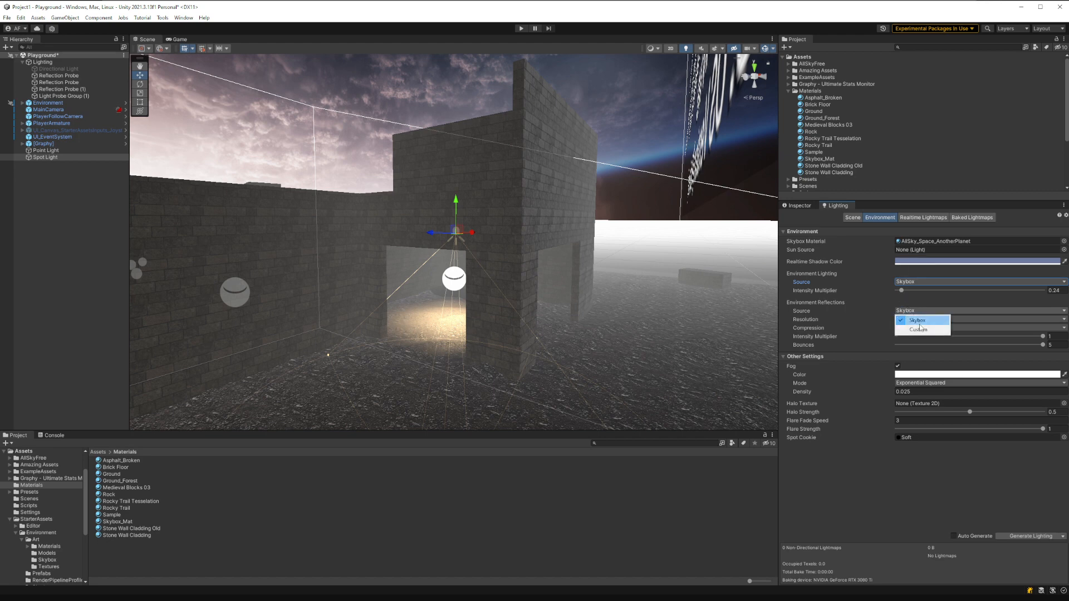
click(922, 328)
click(915, 310)
click(918, 320)
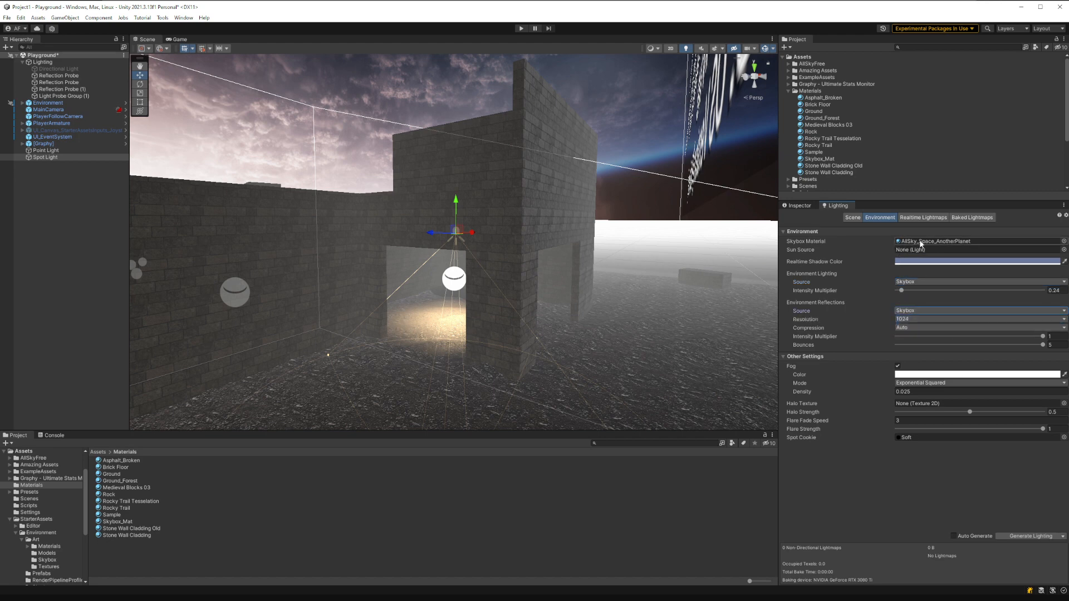
Step: Set the environment lighting source to Color and regenerate the scene's lighting
click(908, 282)
click(917, 308)
click(1028, 536)
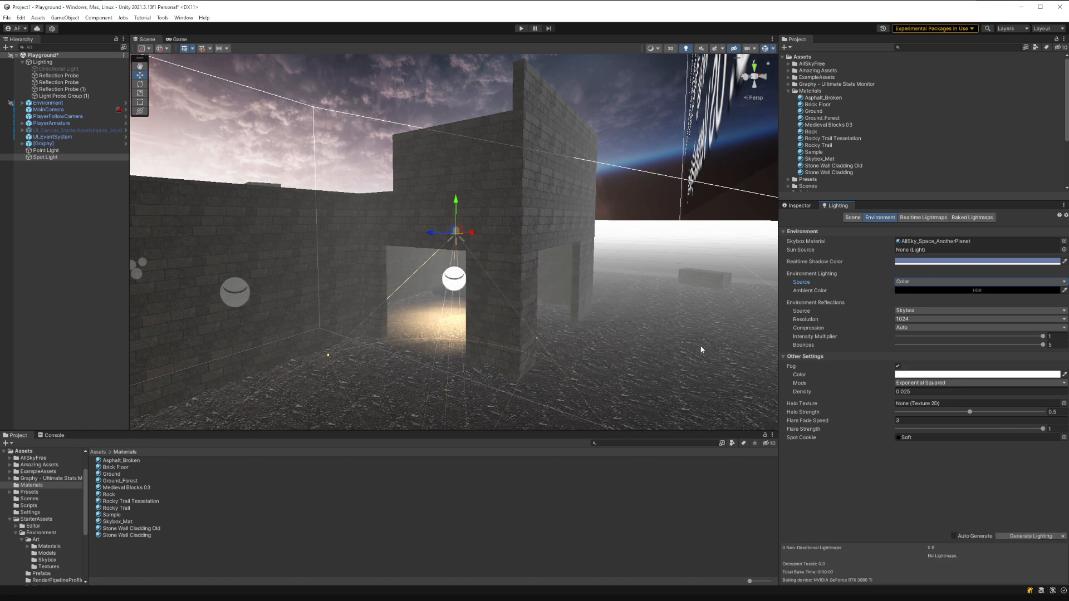
Step: Clear the scene's baked lighting data
click(1063, 536)
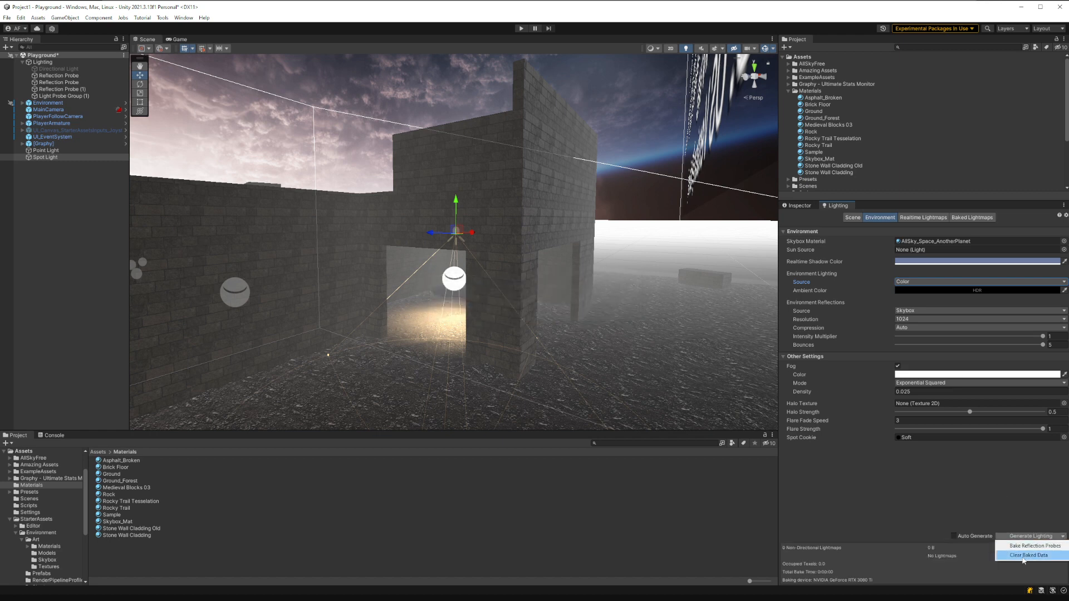
click(1026, 556)
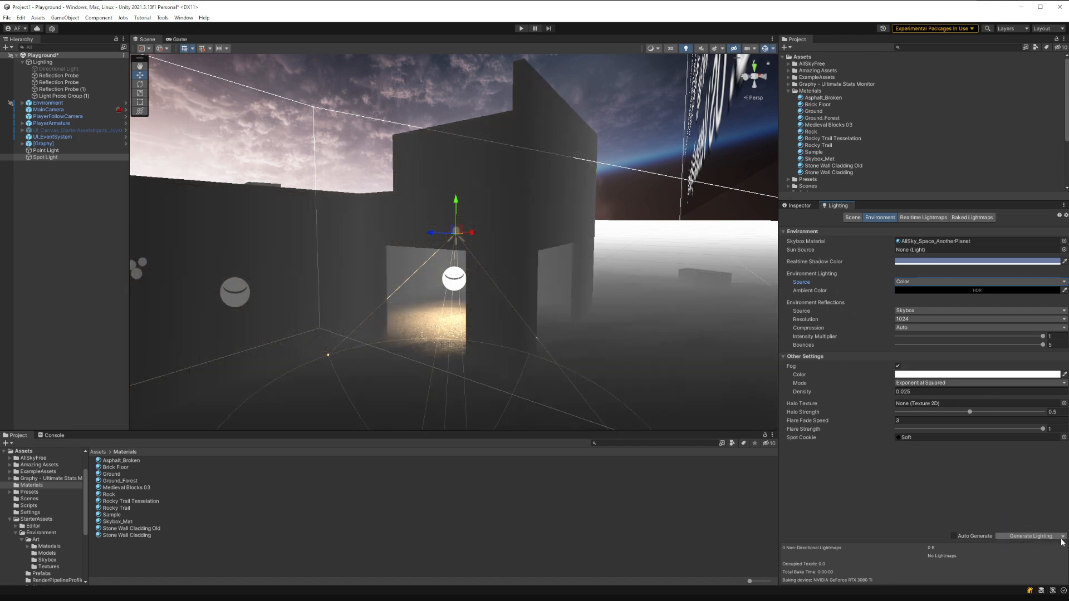
mouse_move(515, 255)
right_down()
mouse_move(691, 329)
mouse_move(665, 284)
mouse_move(521, 267)
mouse_move(394, 286)
mouse_move(556, 300)
mouse_move(511, 240)
right_up()
Step: Run the Playground scene in Play mode, walk the character forward and hide the Statistics overlay in the Game view
click(521, 28)
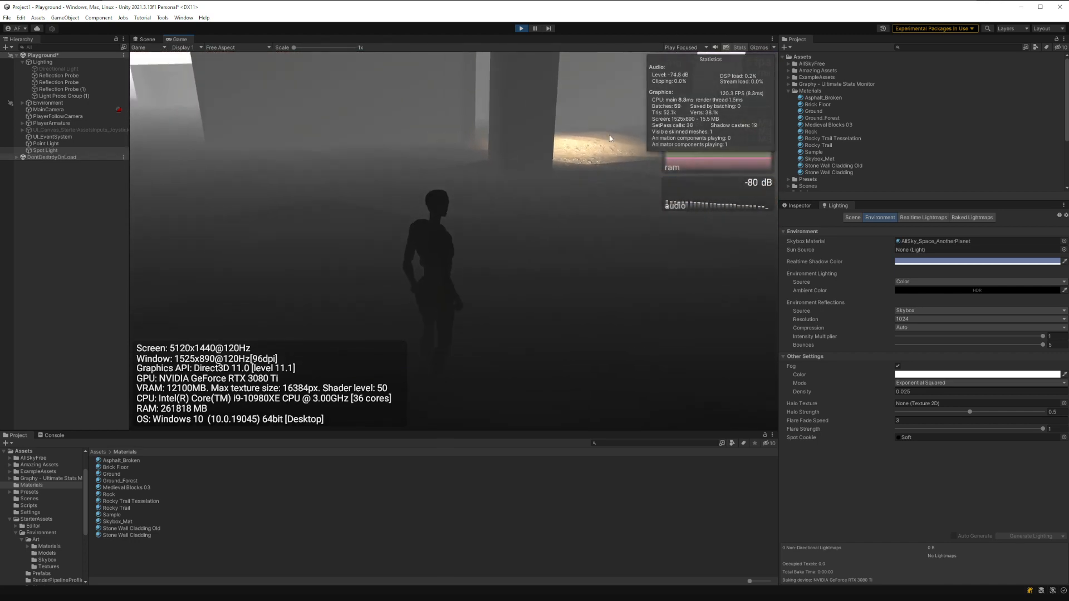
key(w)
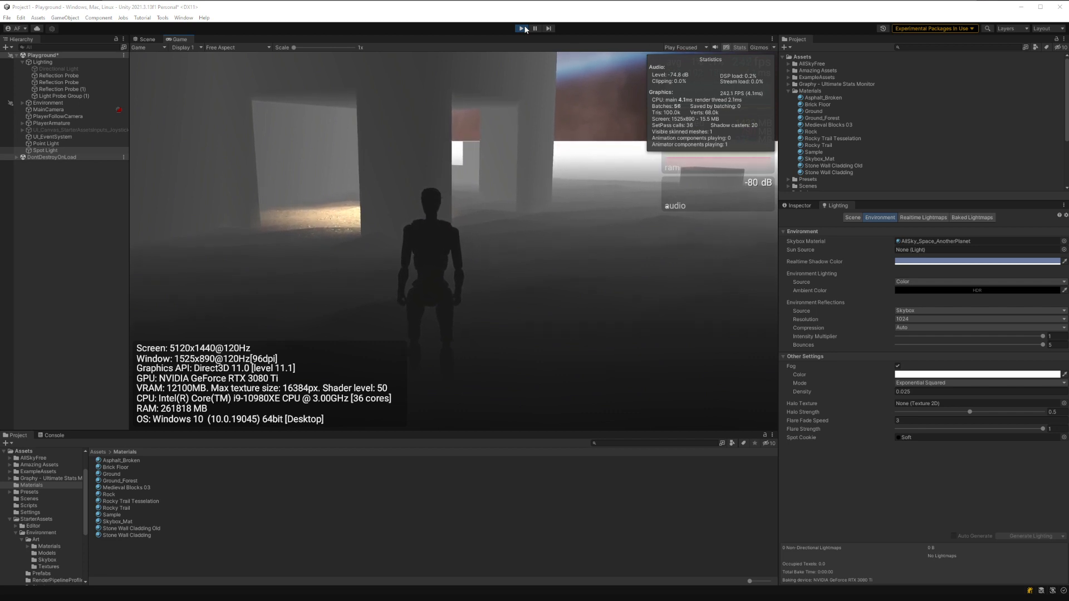
click(739, 48)
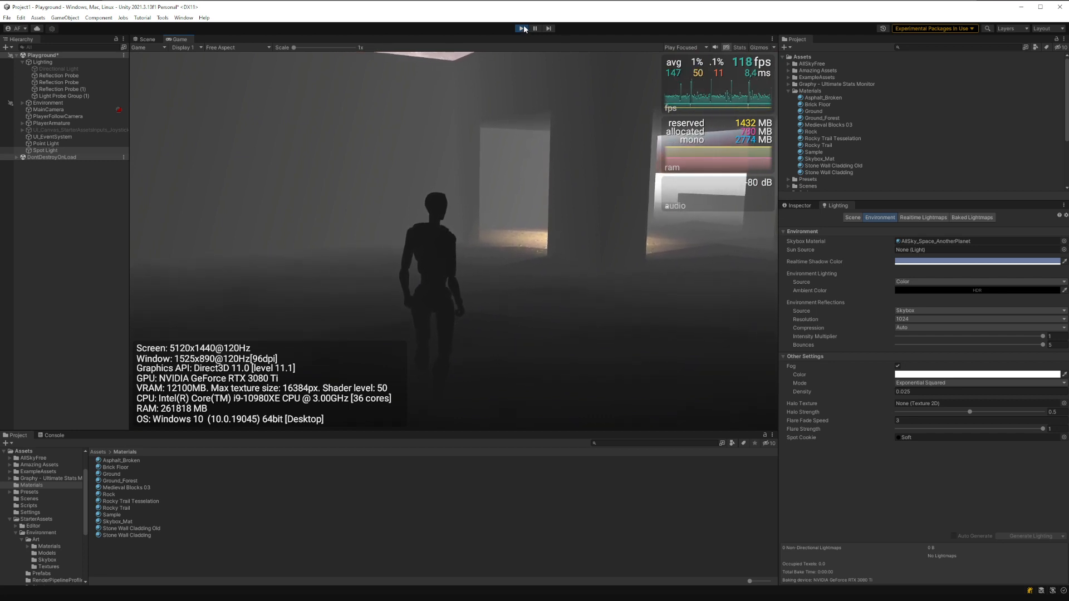
Step: Run and jump the character through the unbaked scene to check its lighting and frame rate, and stop Play mode
key(w)
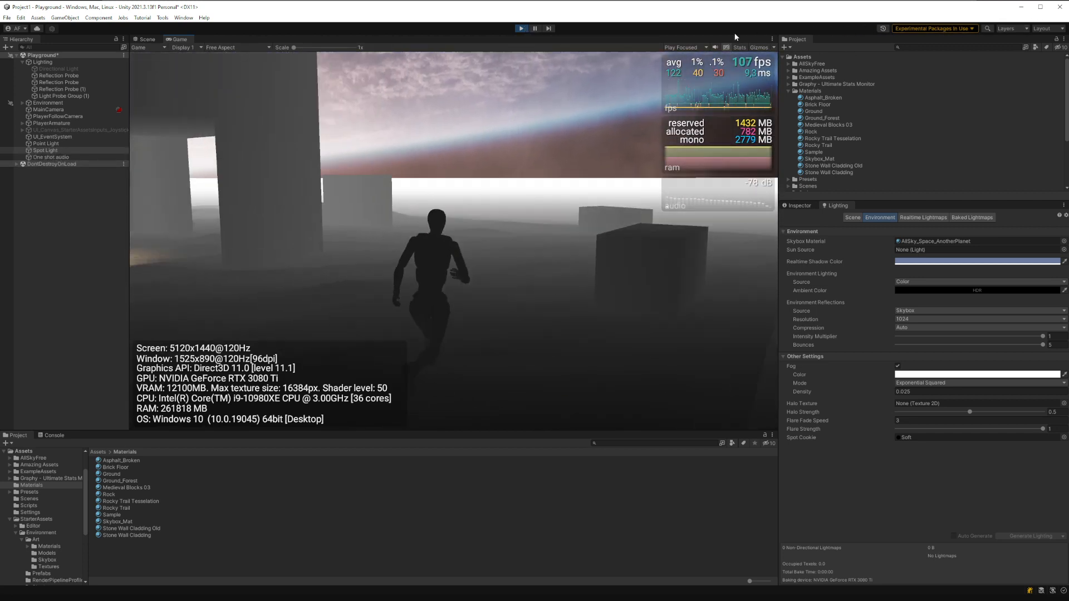
key(space)
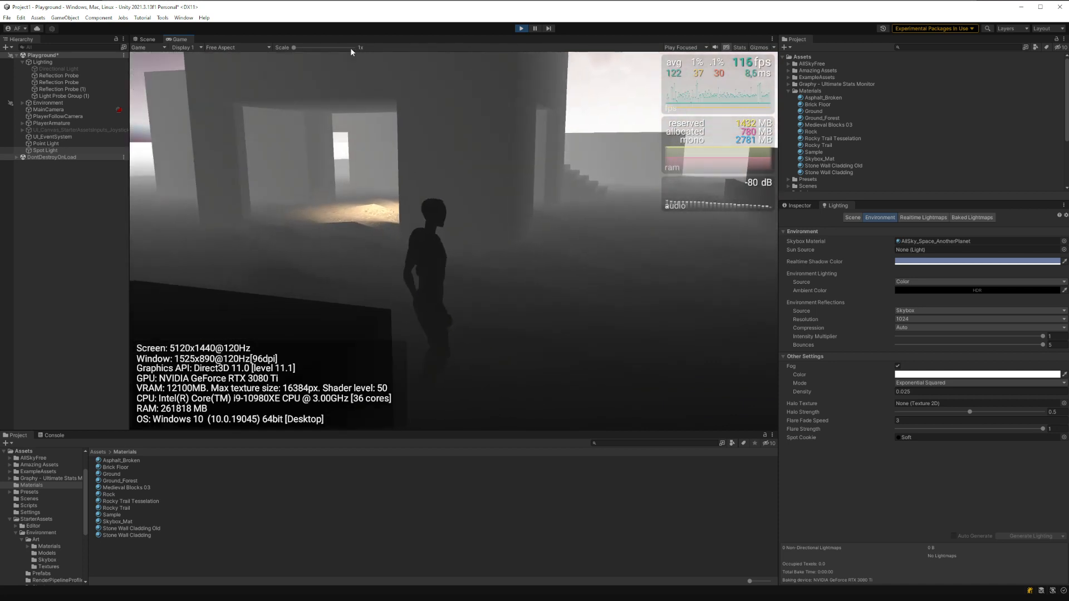
key(w)
key(w)
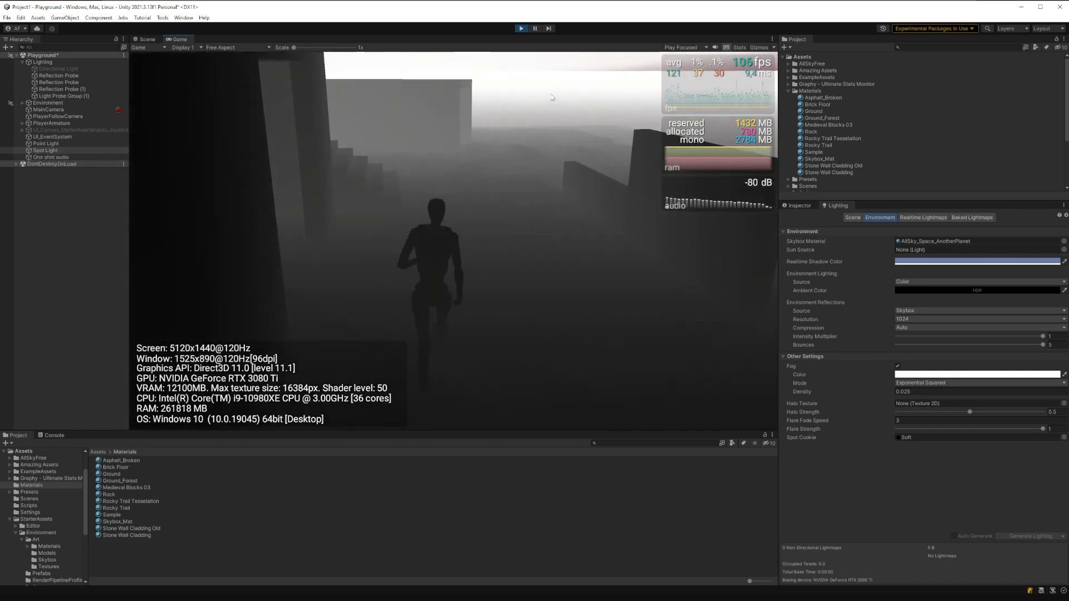
key(w)
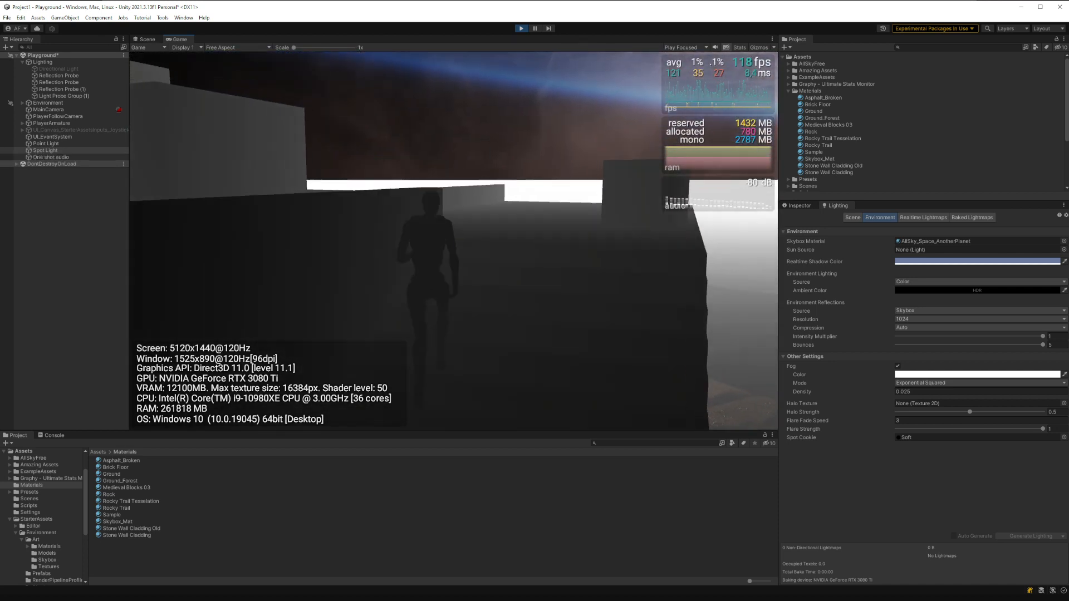
key(w)
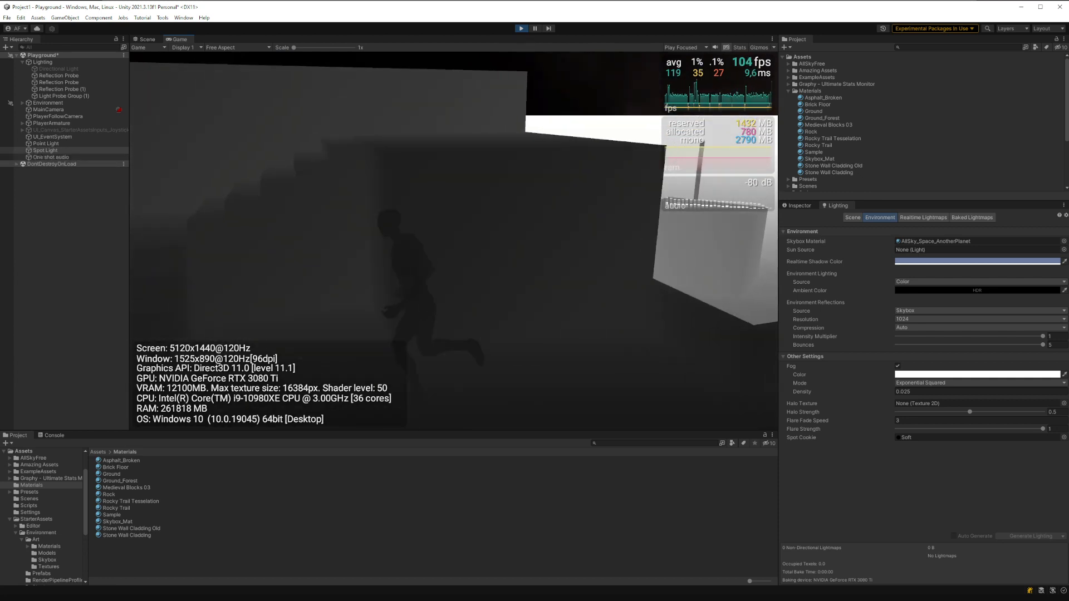
key(w)
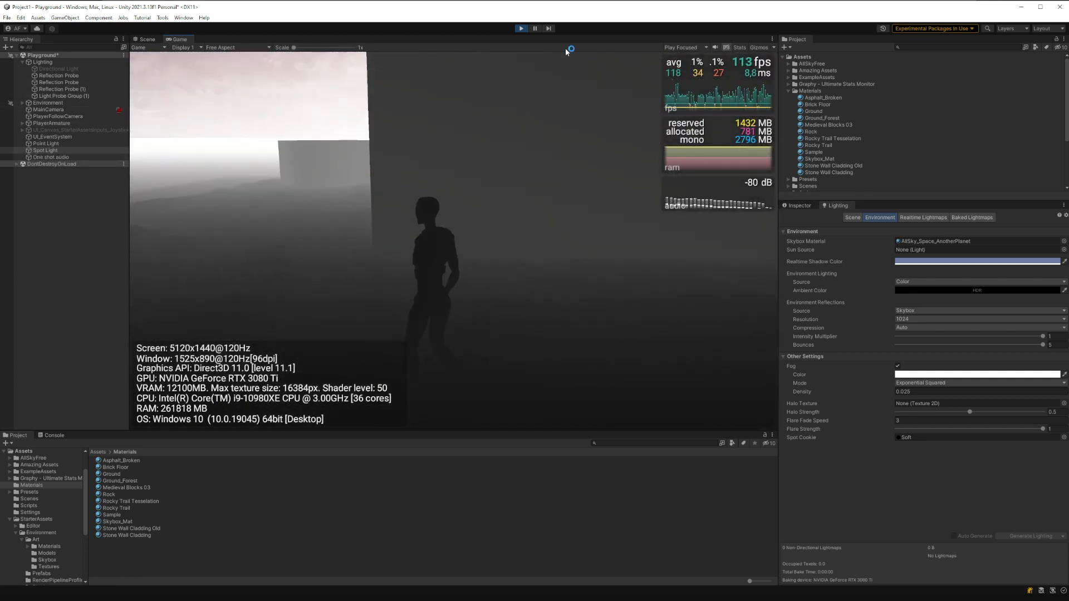
click(521, 27)
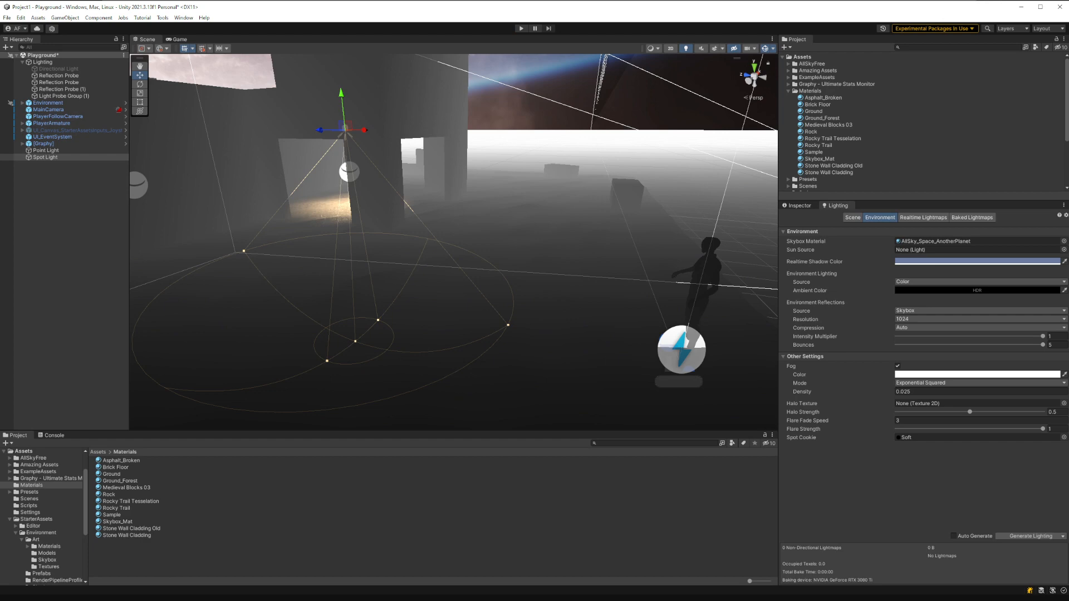
key(alt+Tab)
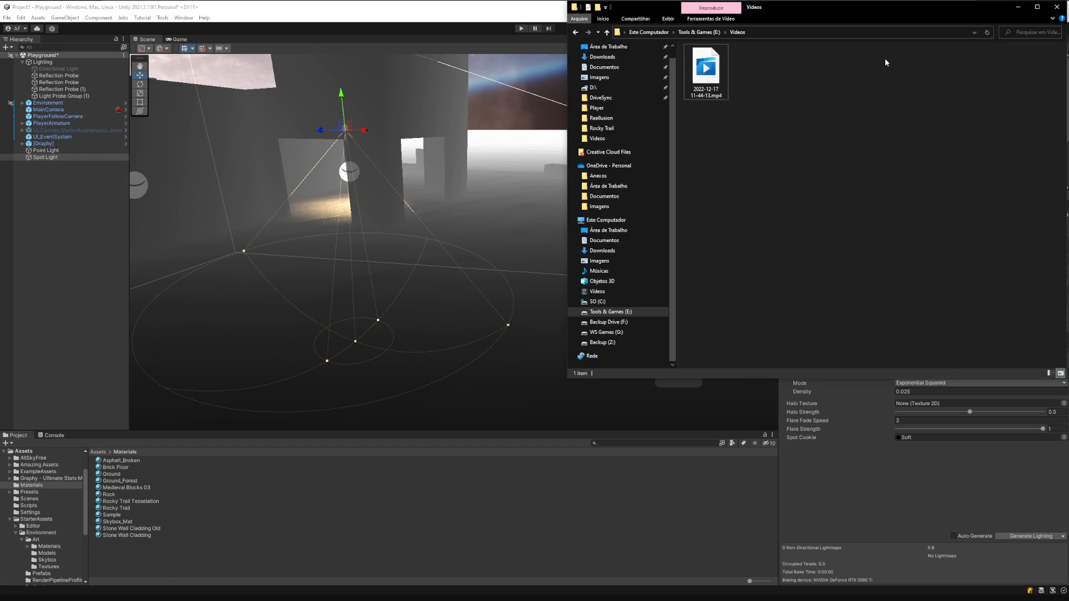
drag(827, 14, 1068, 18)
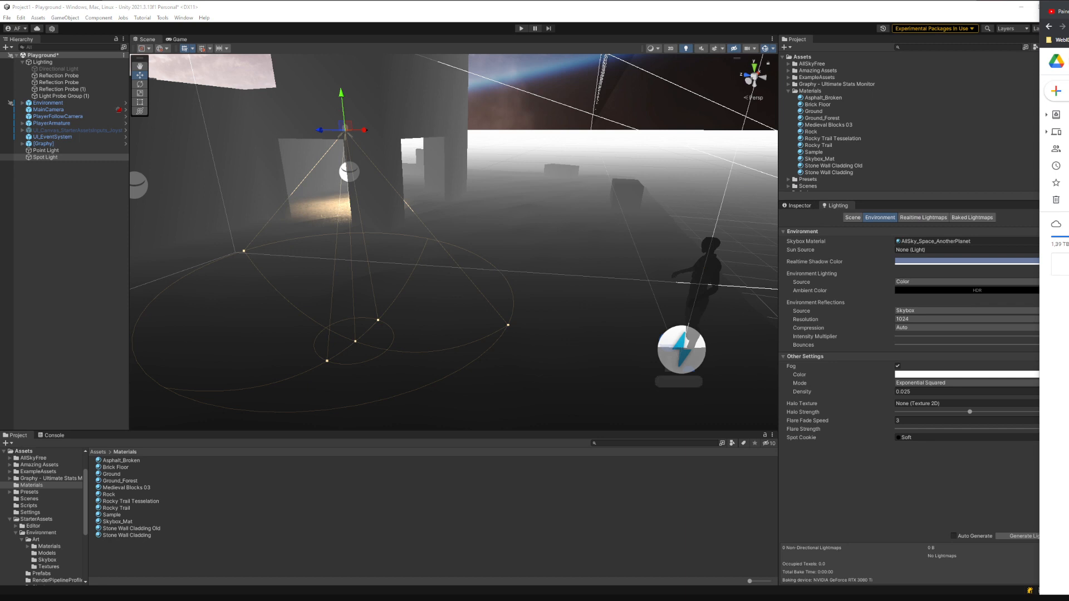